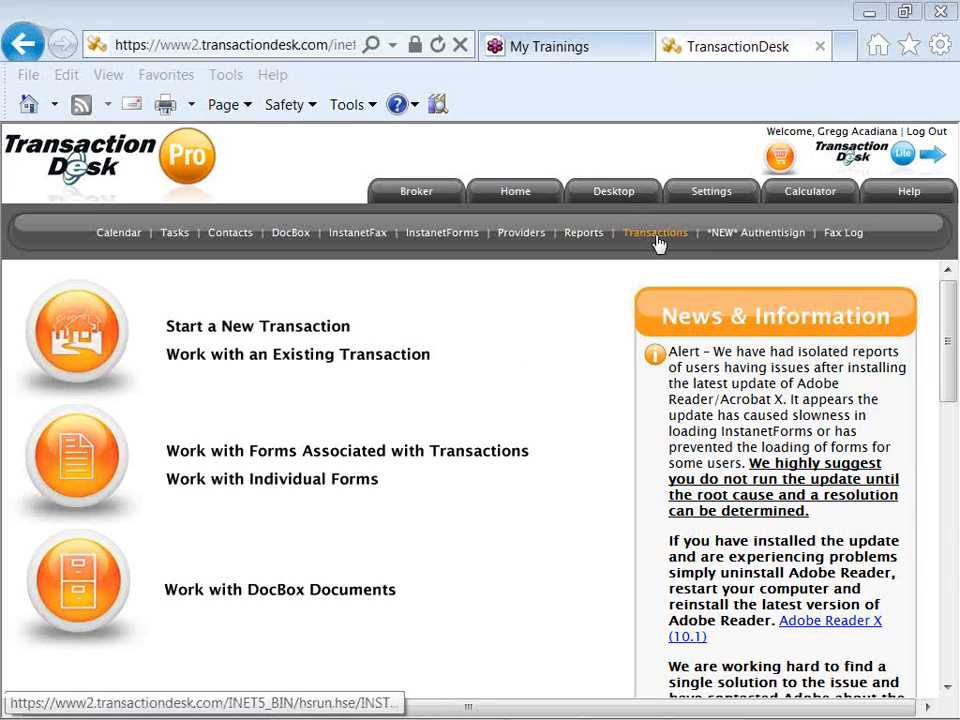
- Show the My Transactions list of open transactions
click(659, 244)
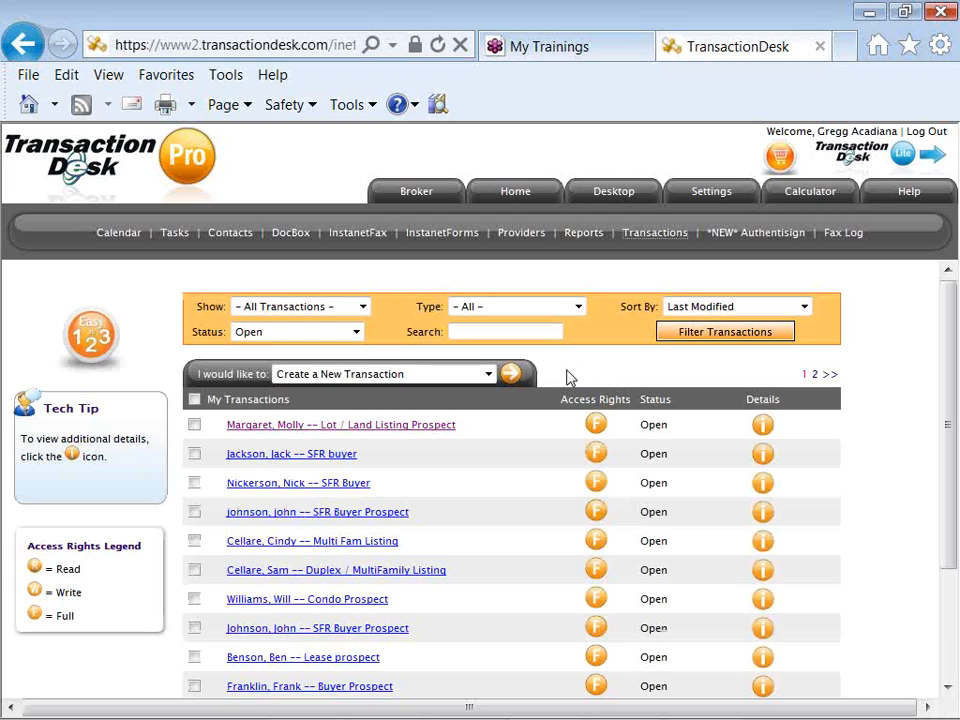
- Open the Lot / Land Listing Prospect transaction's overview page
click(437, 430)
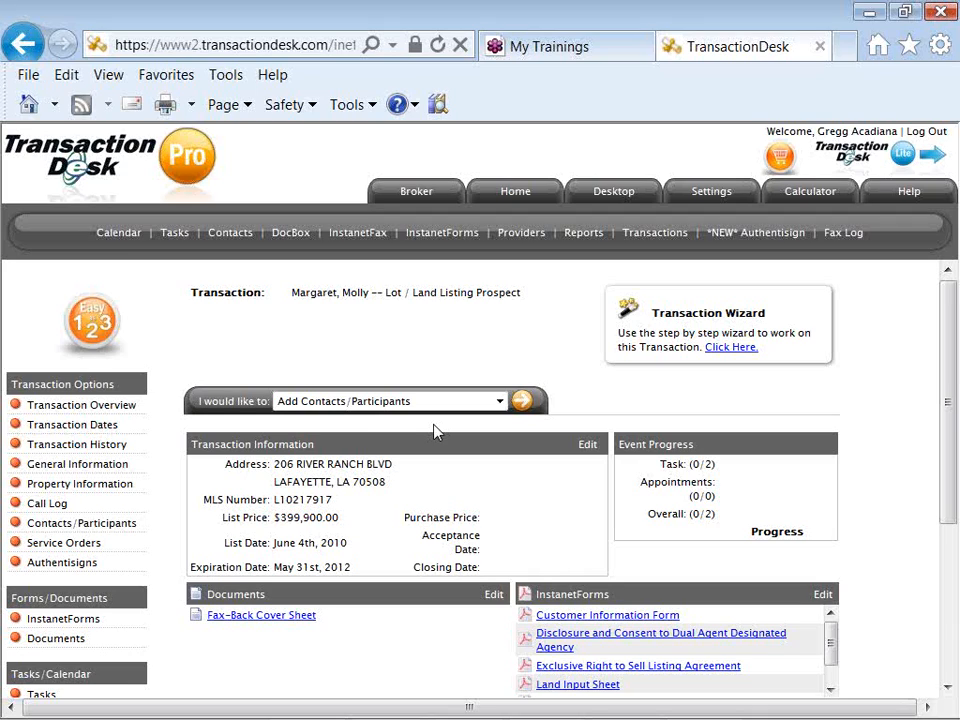
scroll(435, 432, down, 1)
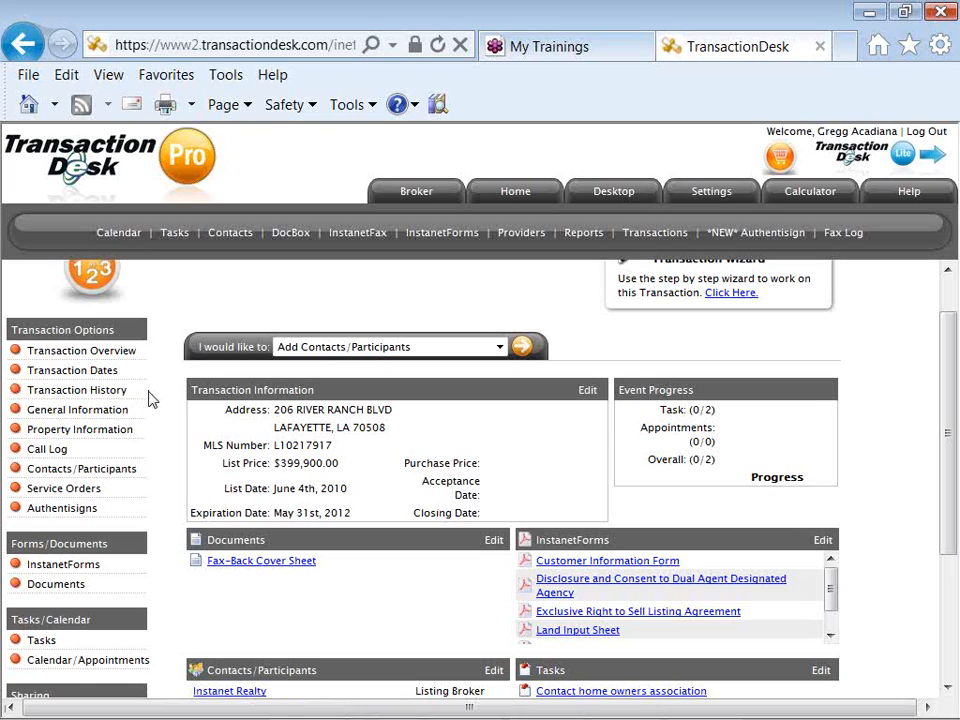
scroll(150, 398, down, 1)
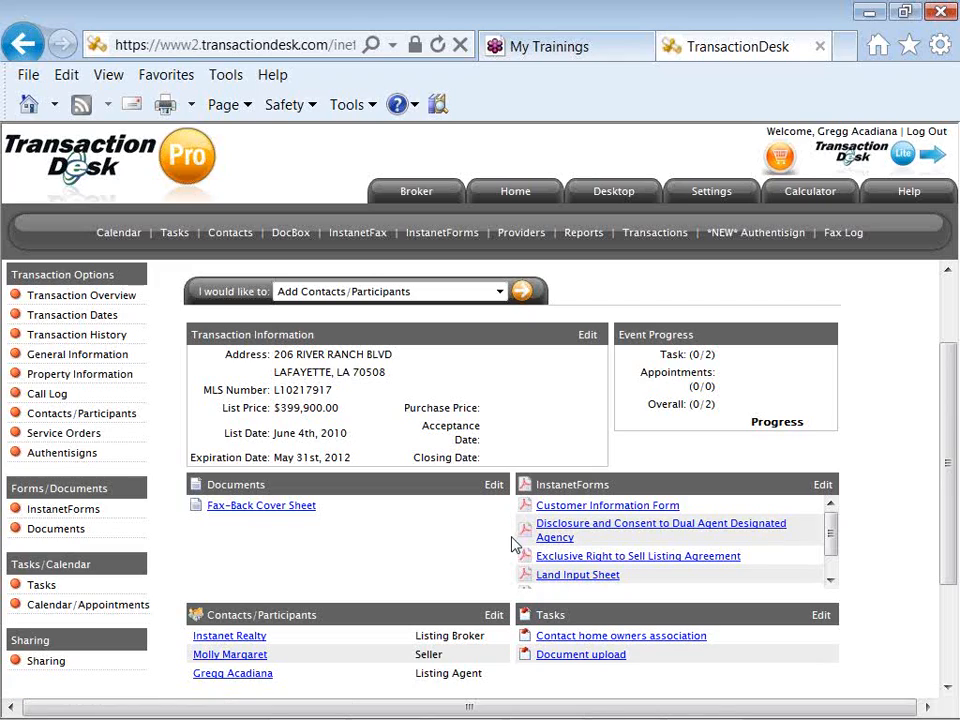
scroll(512, 545, down, 1)
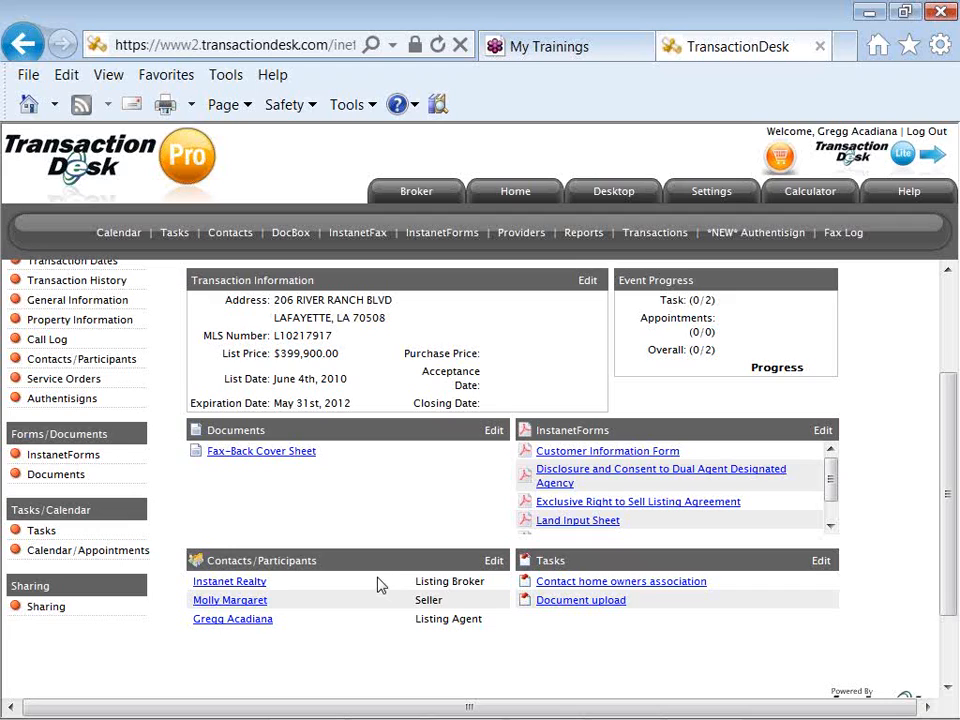
scroll(380, 585, up, 1)
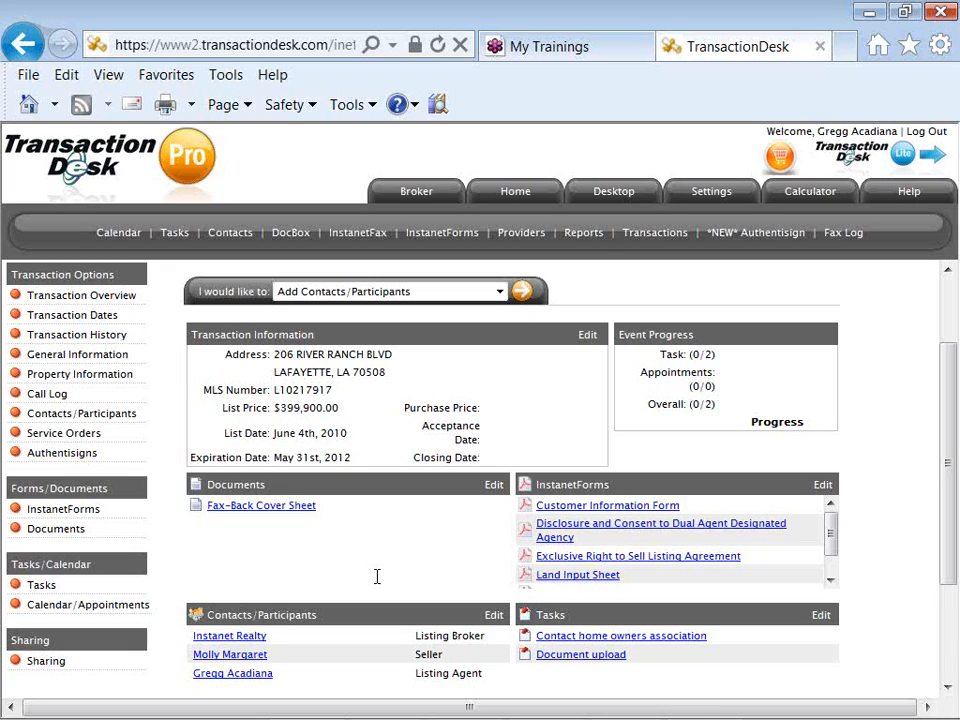
- Return to My Transactions and keep Create a New Transaction as the chosen action
click(652, 236)
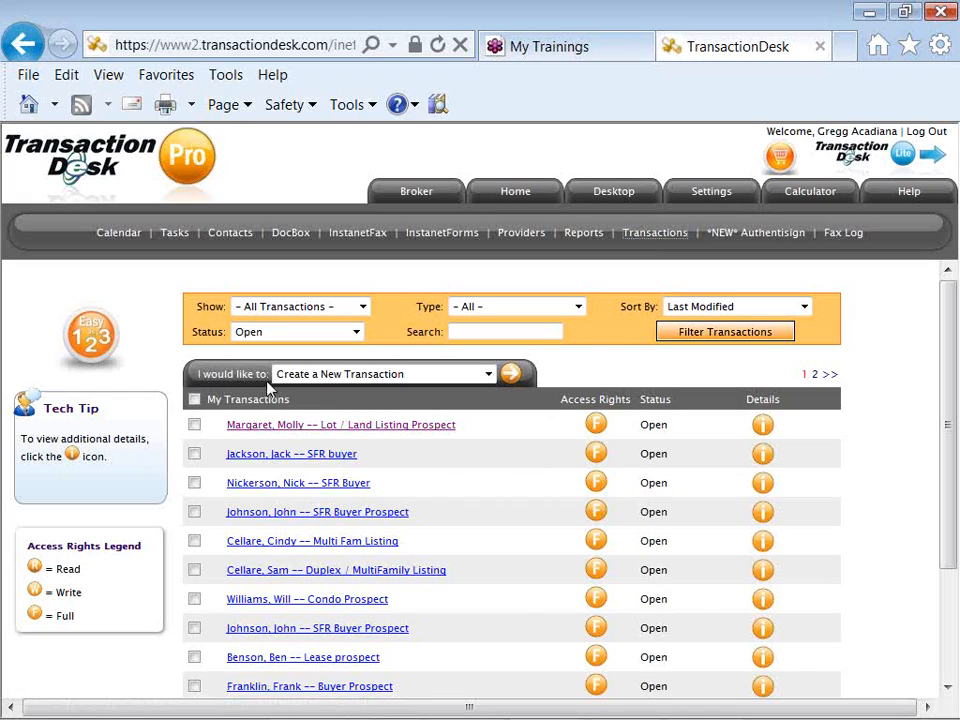
drag(265, 373, 278, 399)
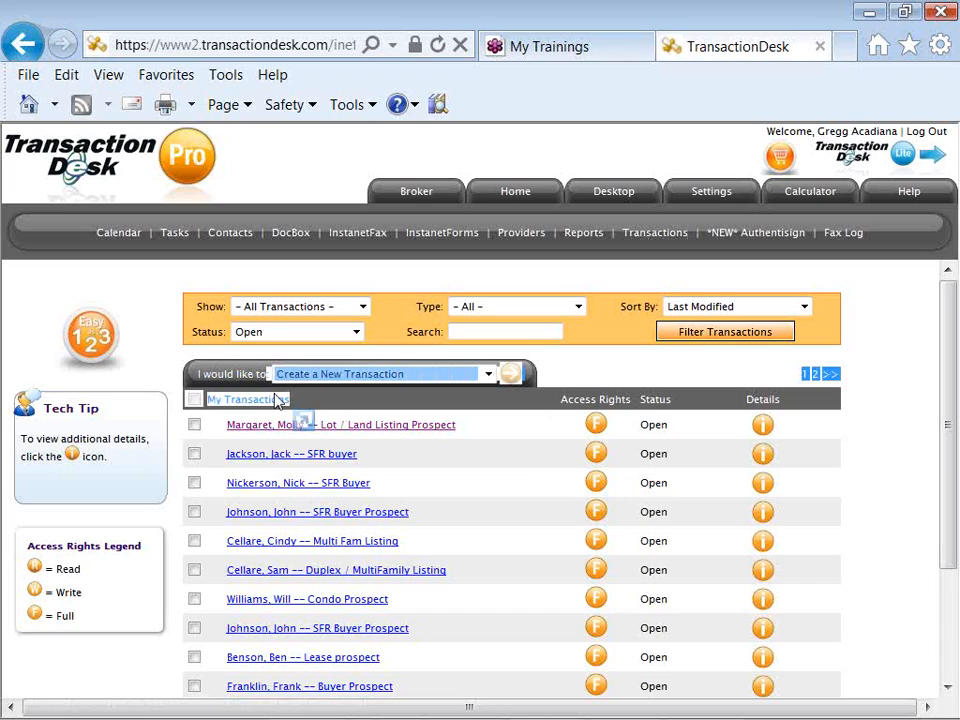
drag(196, 376, 262, 378)
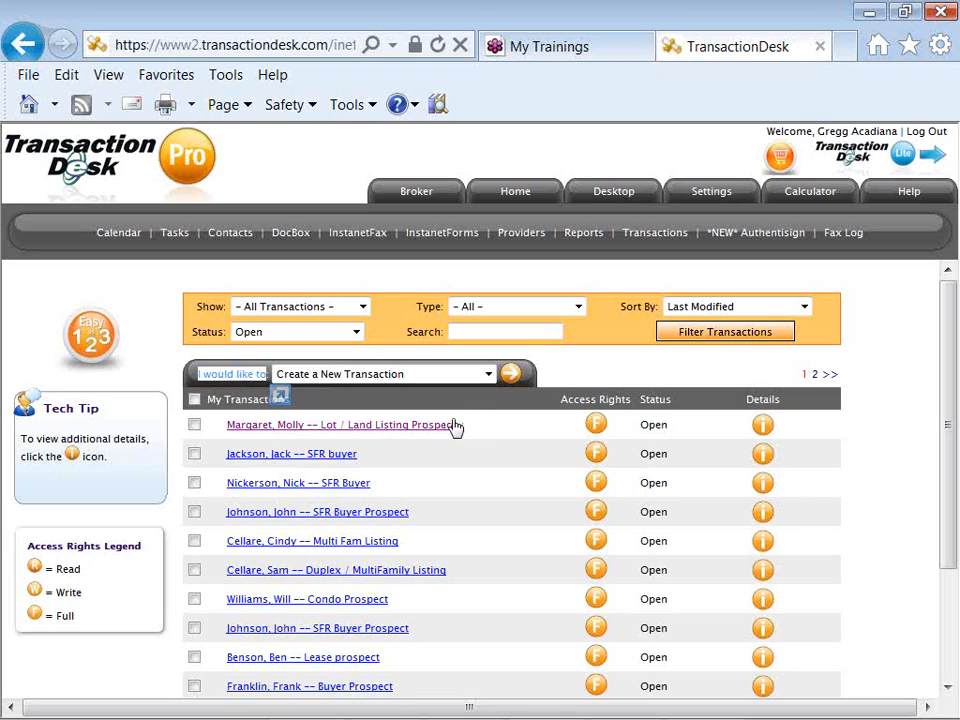
click(488, 375)
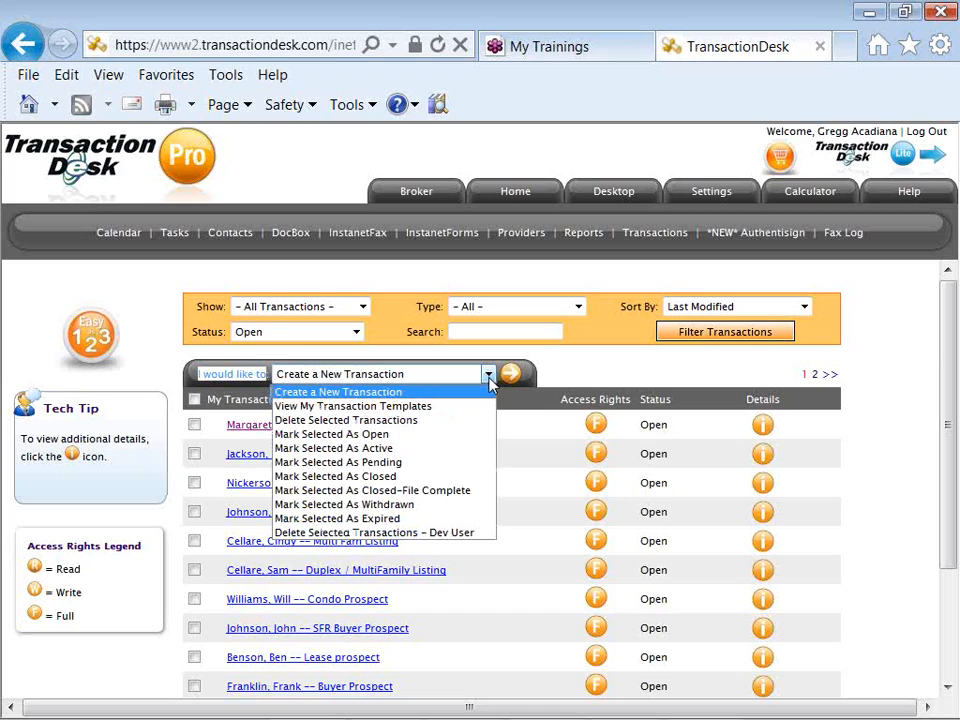
click(490, 396)
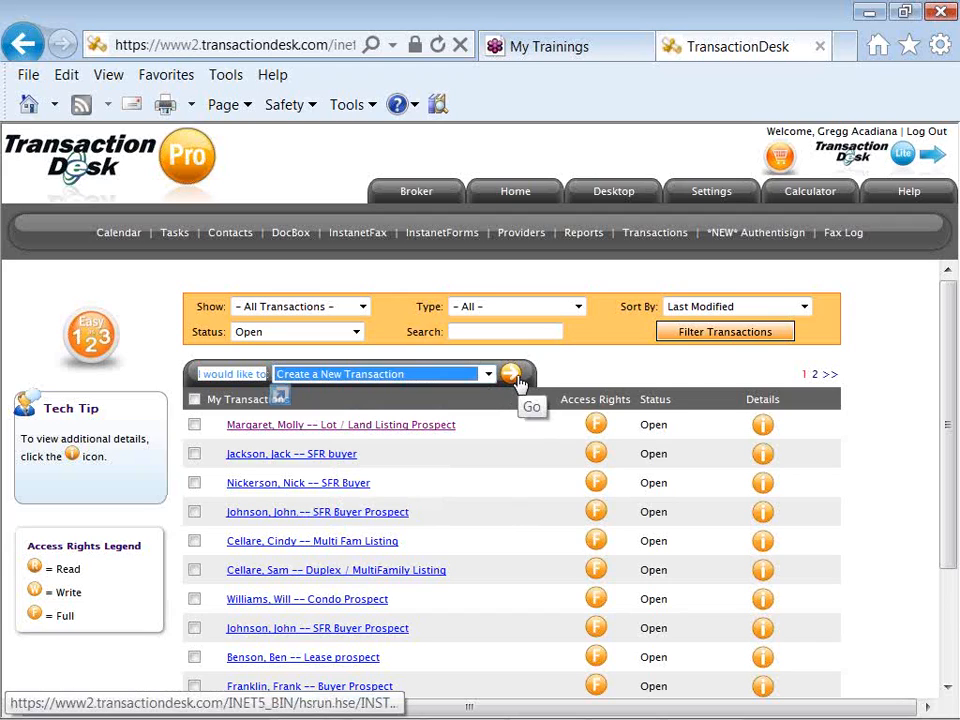
- Start a new transaction set to Populate from Transaction Template
click(512, 376)
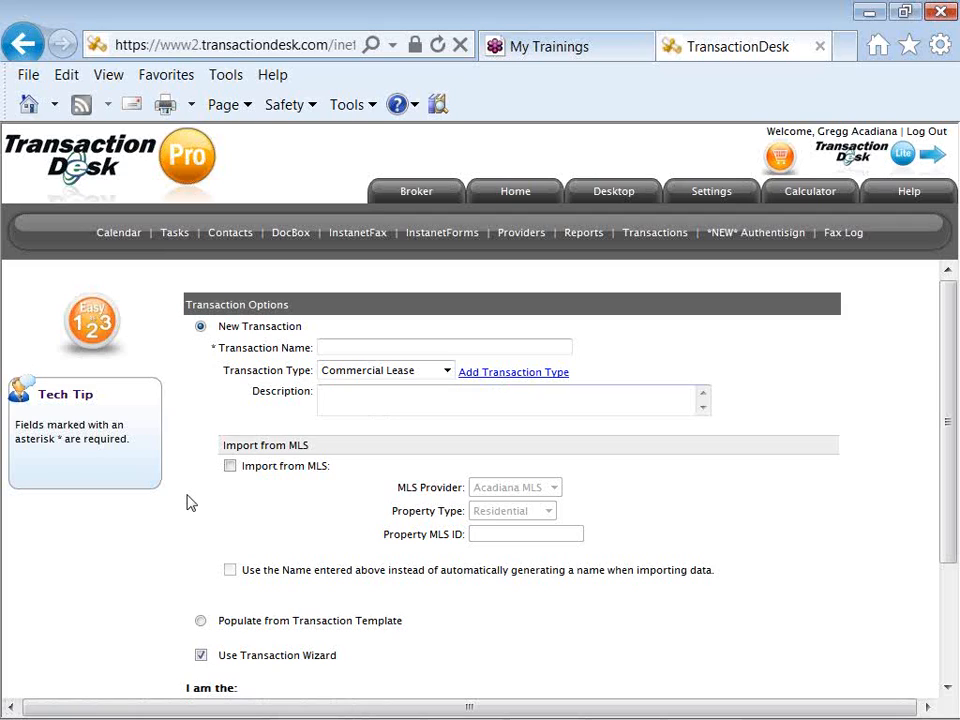
scroll(191, 503, down, 1)
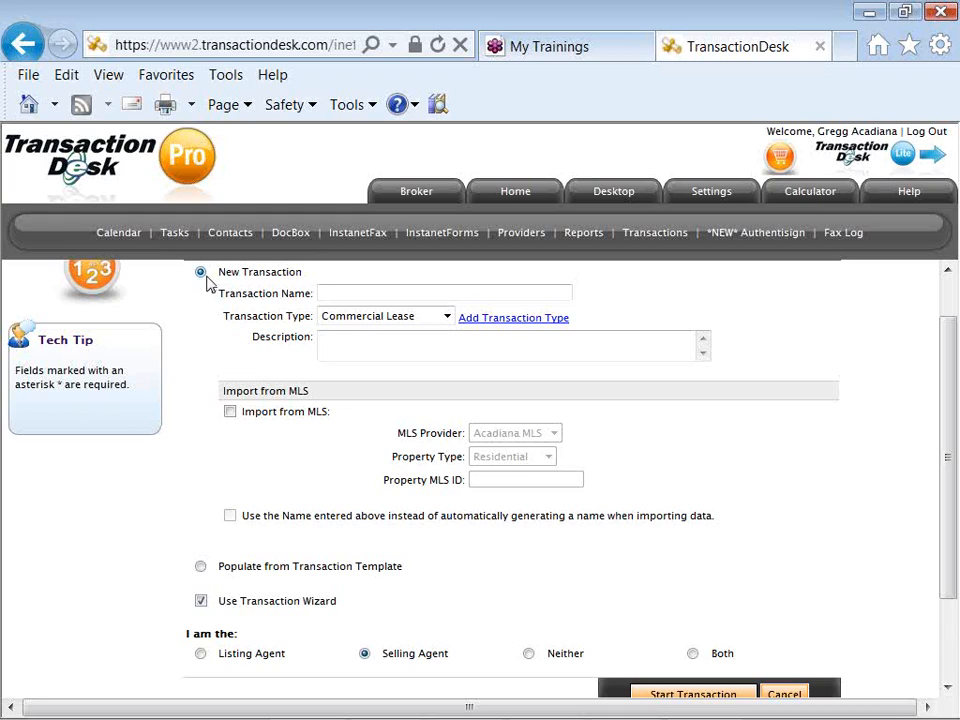
click(201, 567)
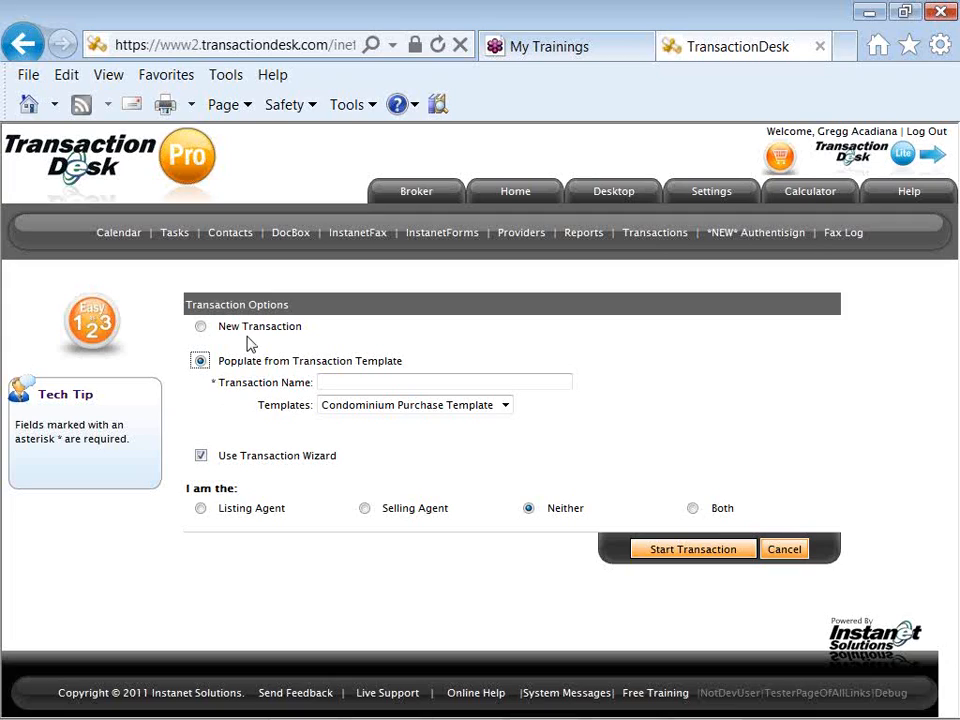
- Name the transaction with the existing client's name followed by 'MultiFam Listing Prospect'
click(349, 380)
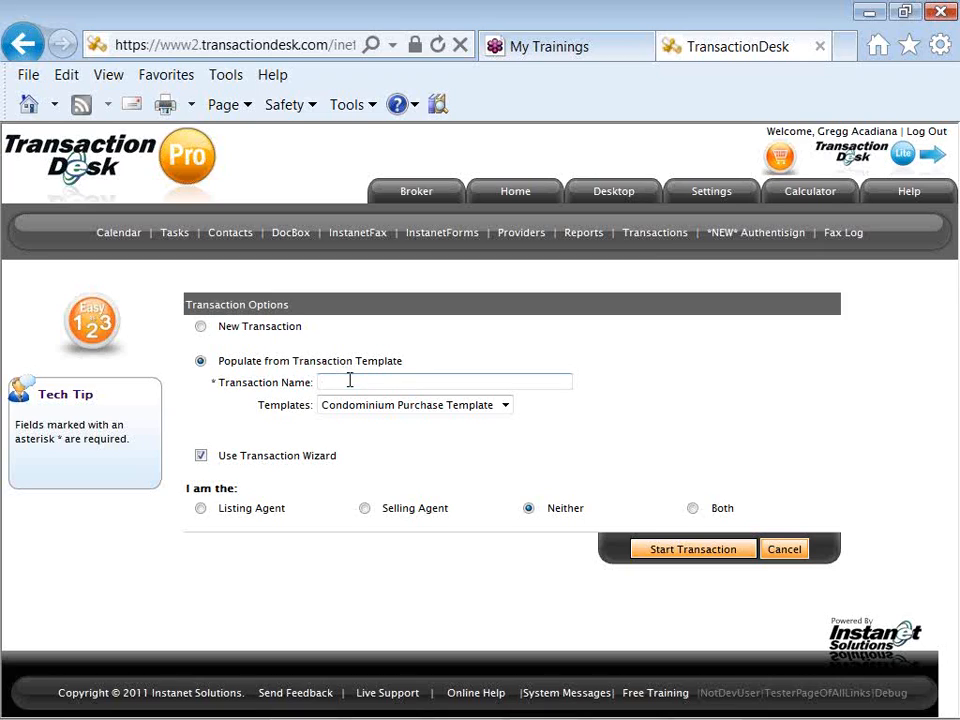
text(W)
key(Down)
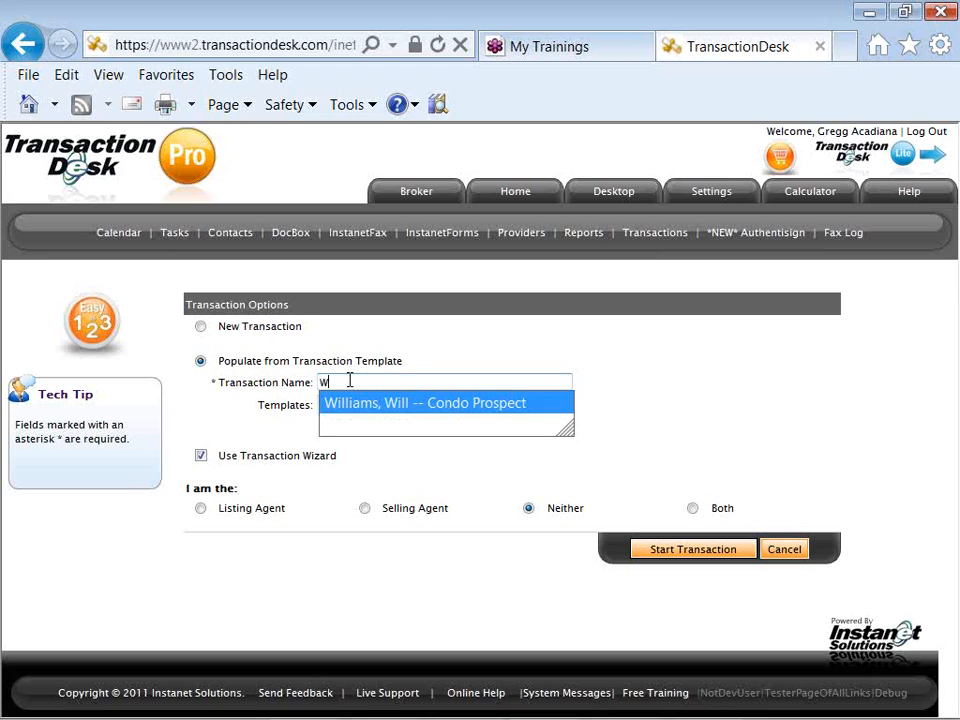
click(435, 405)
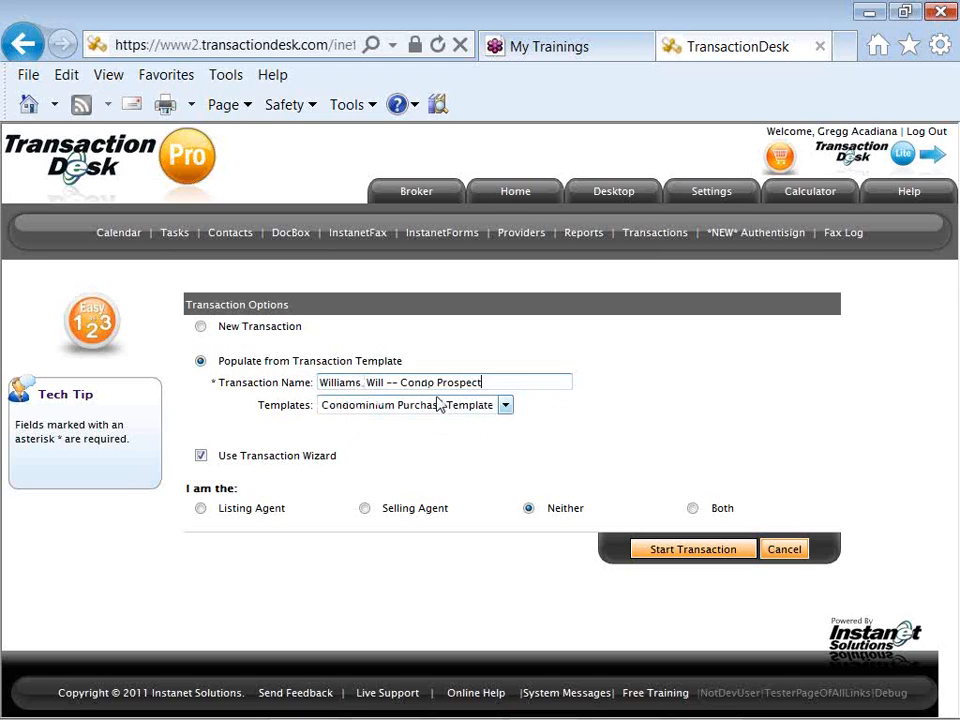
drag(436, 382, 404, 390)
text(M)
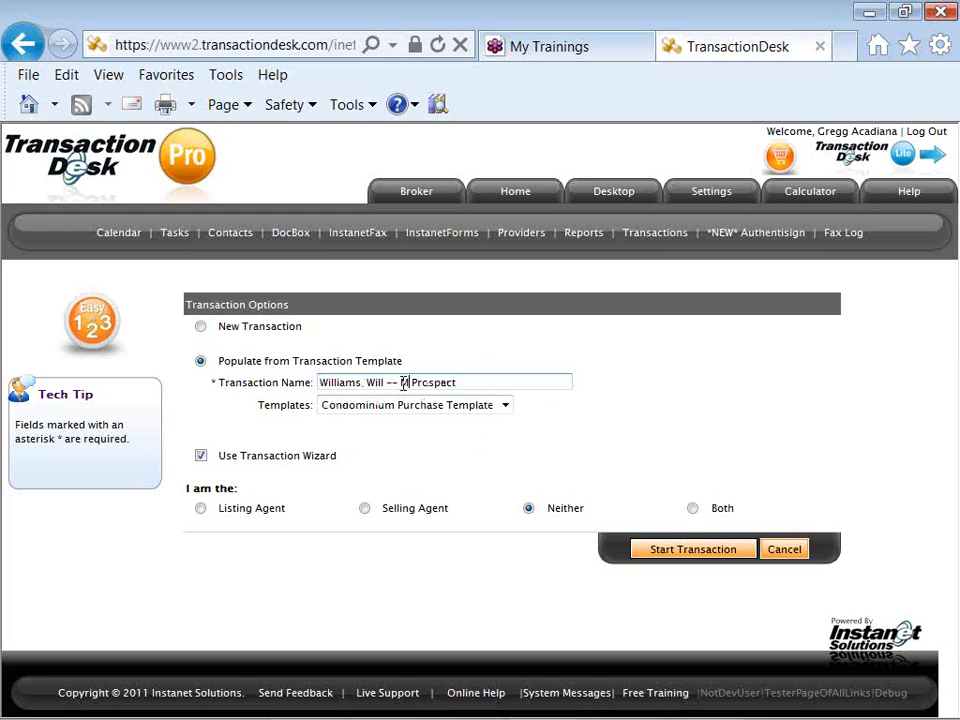
text(ul)
text(Fam Listing)
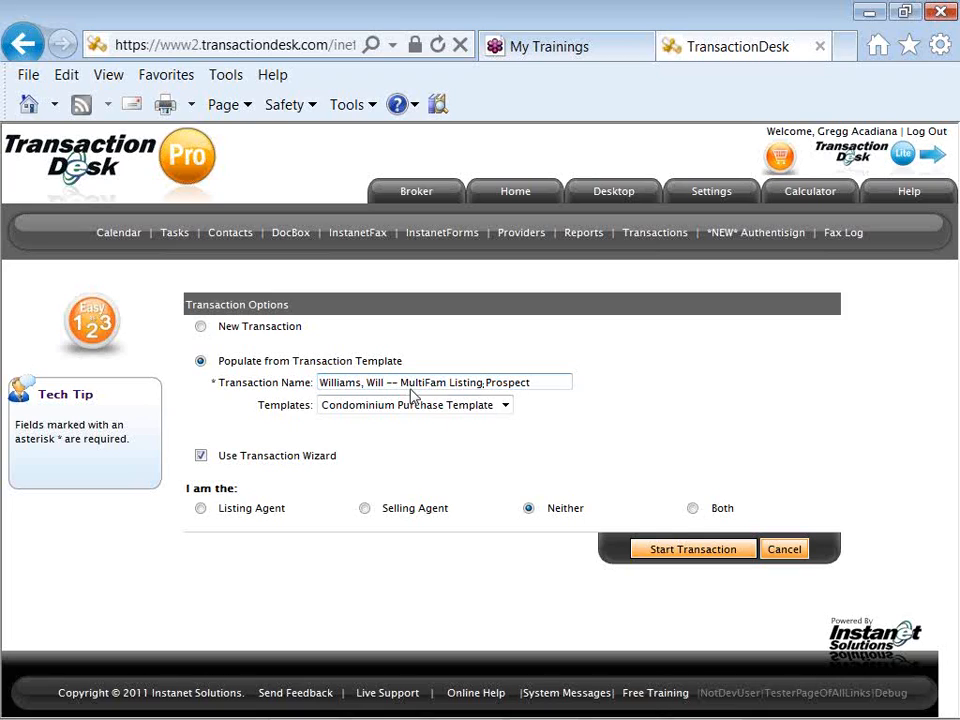
- Choose Multi-Family Listing Template from the Templates dropdown
click(506, 406)
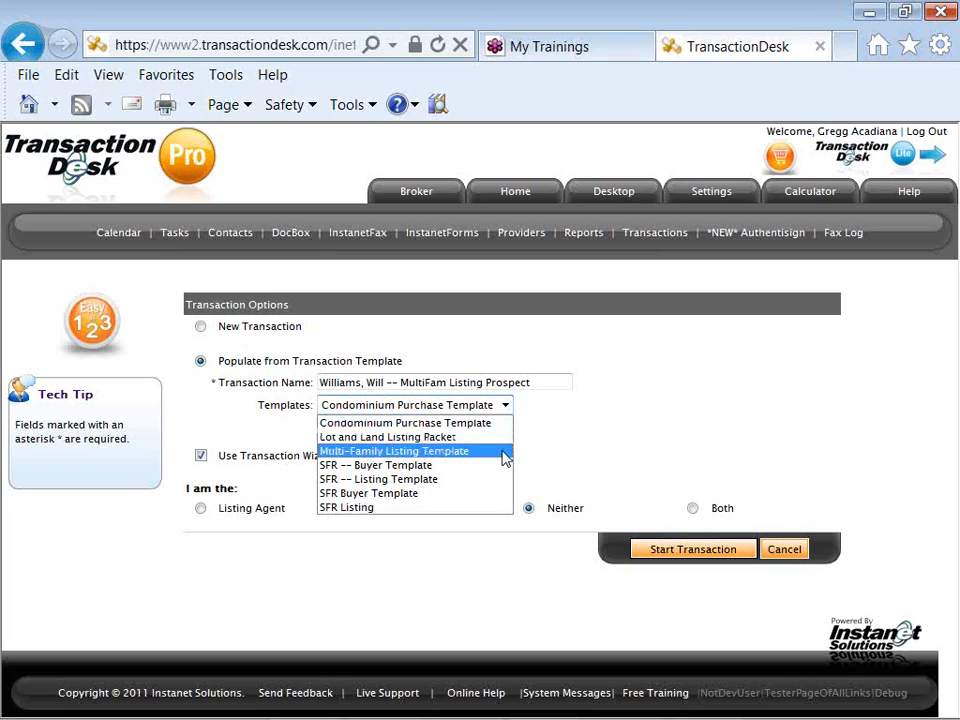
click(505, 458)
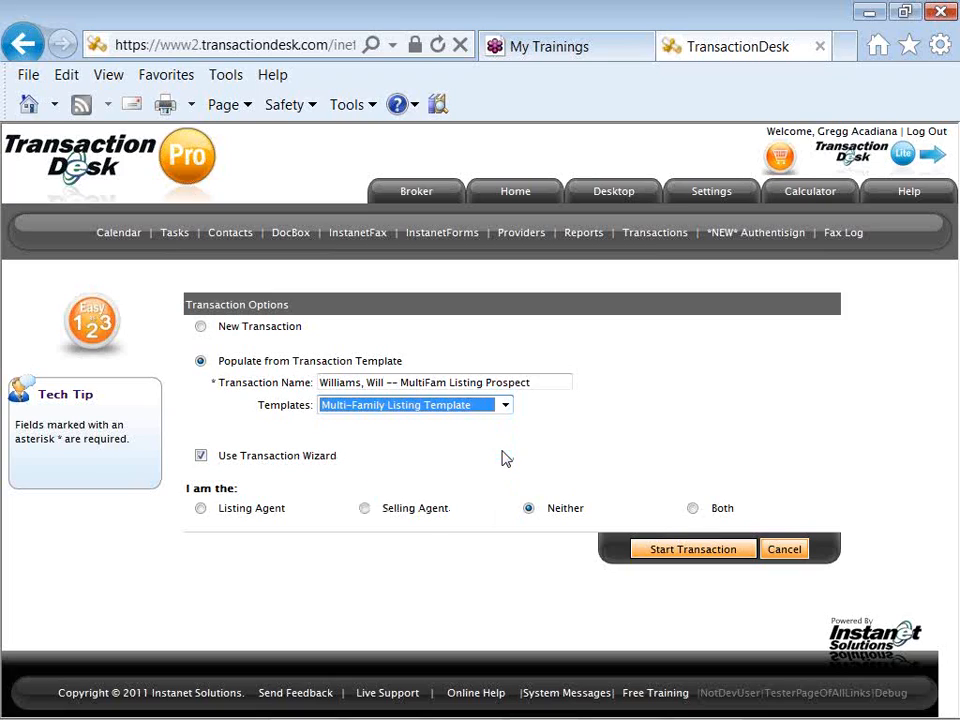
- Mark the role as Selling Agent and start the transaction in the wizard
click(365, 509)
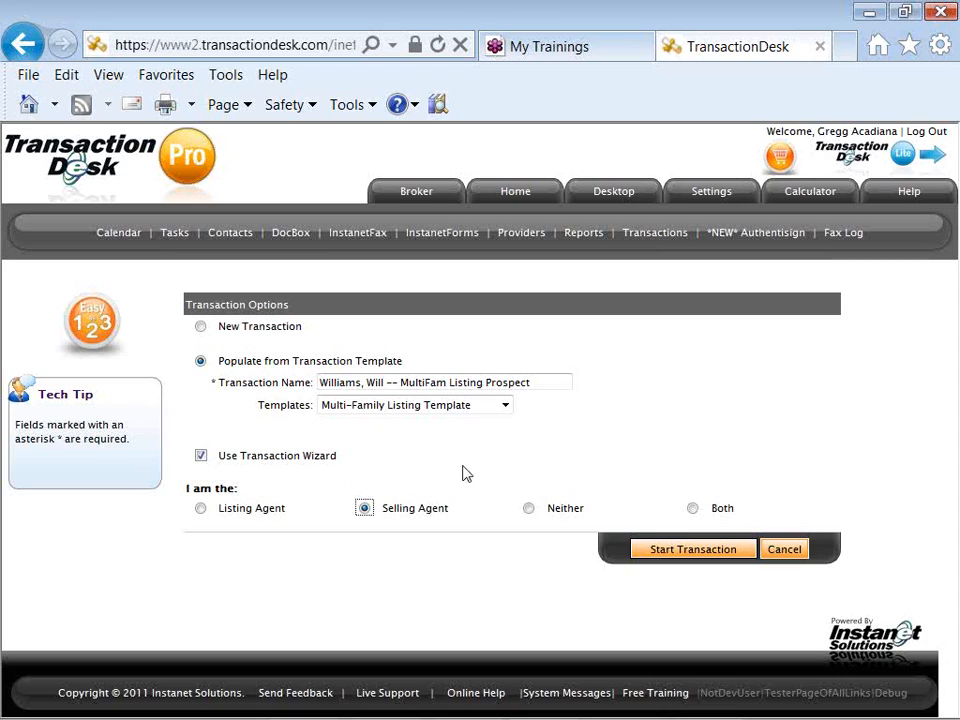
click(681, 558)
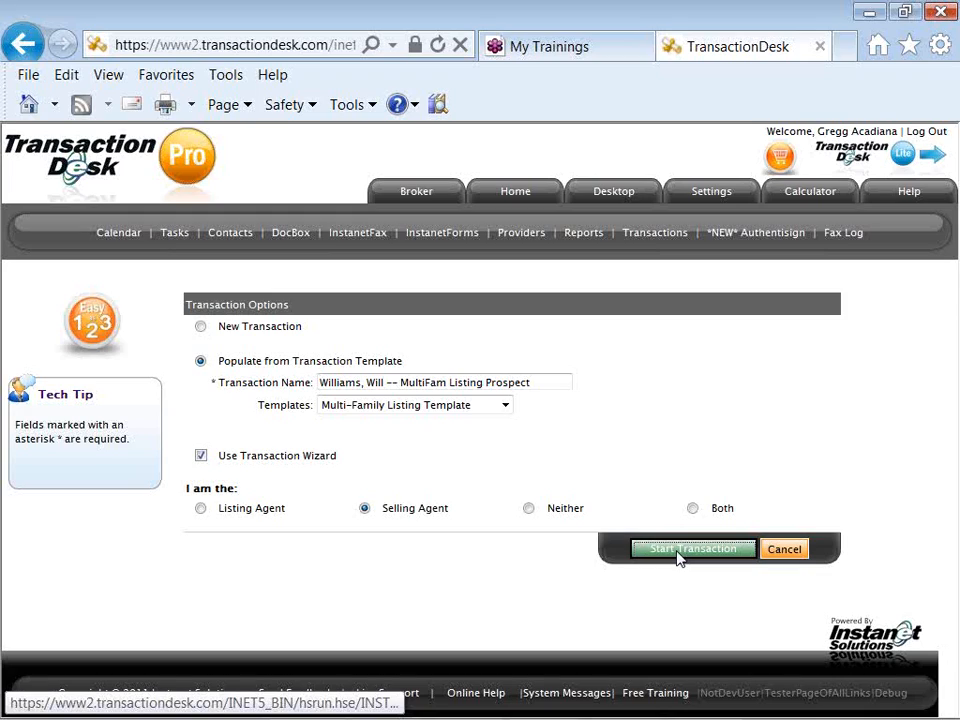
click(680, 552)
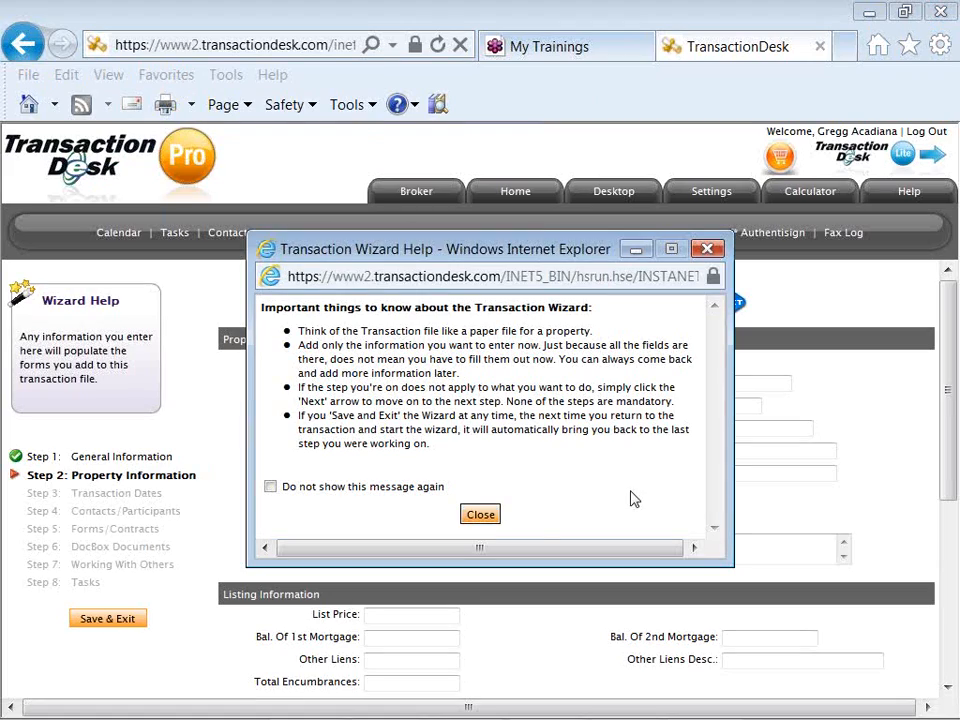
- Tick 'Do not show this message again' in the Transaction Wizard Help window
click(271, 488)
- Close the help window and scroll through the blank Step 2 Property Information form
click(469, 519)
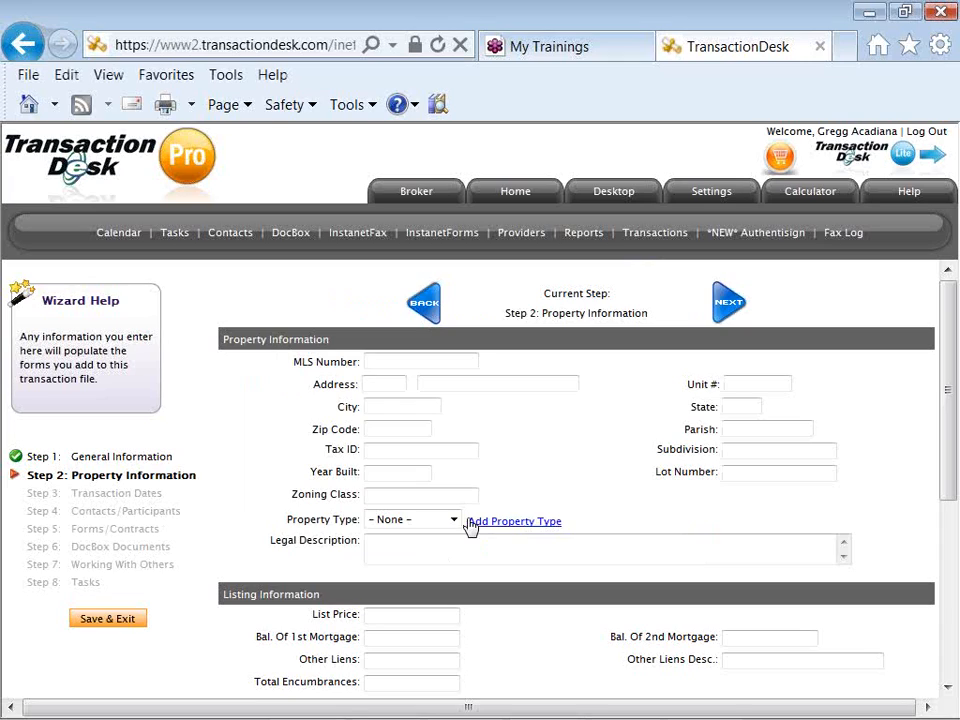
scroll(471, 527, down, 3)
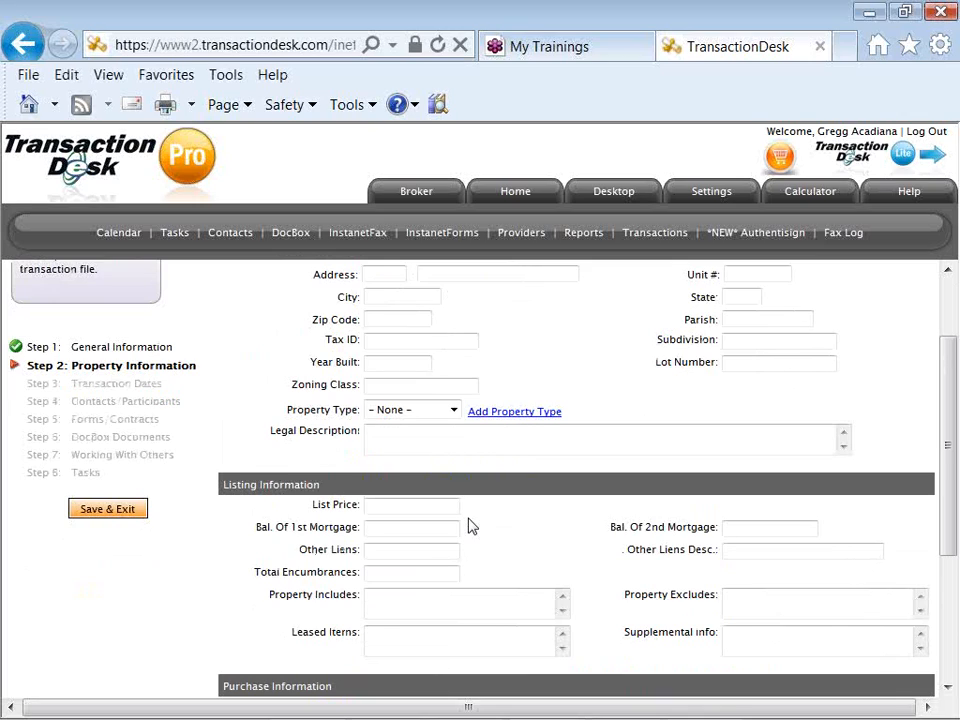
scroll(470, 523, down, 2)
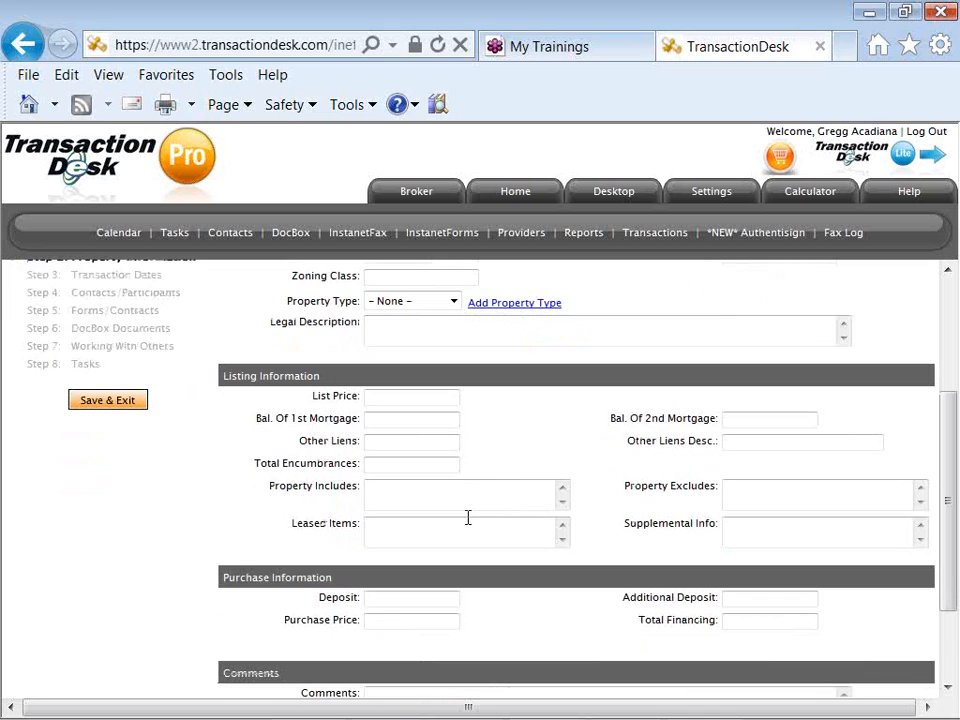
scroll(467, 517, down, 2)
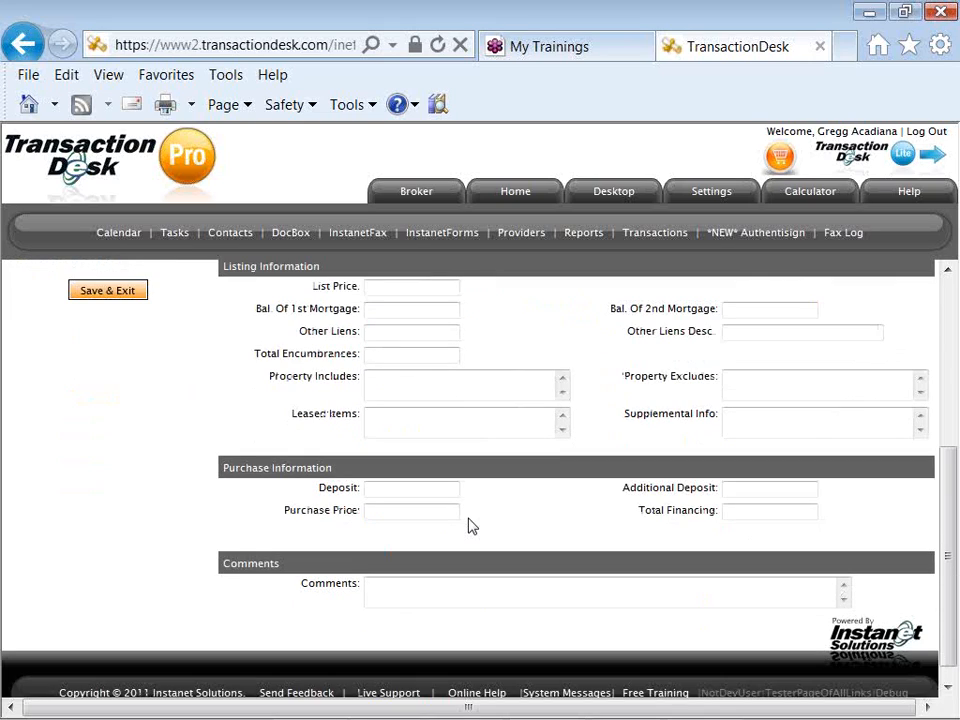
scroll(472, 526, up, 1)
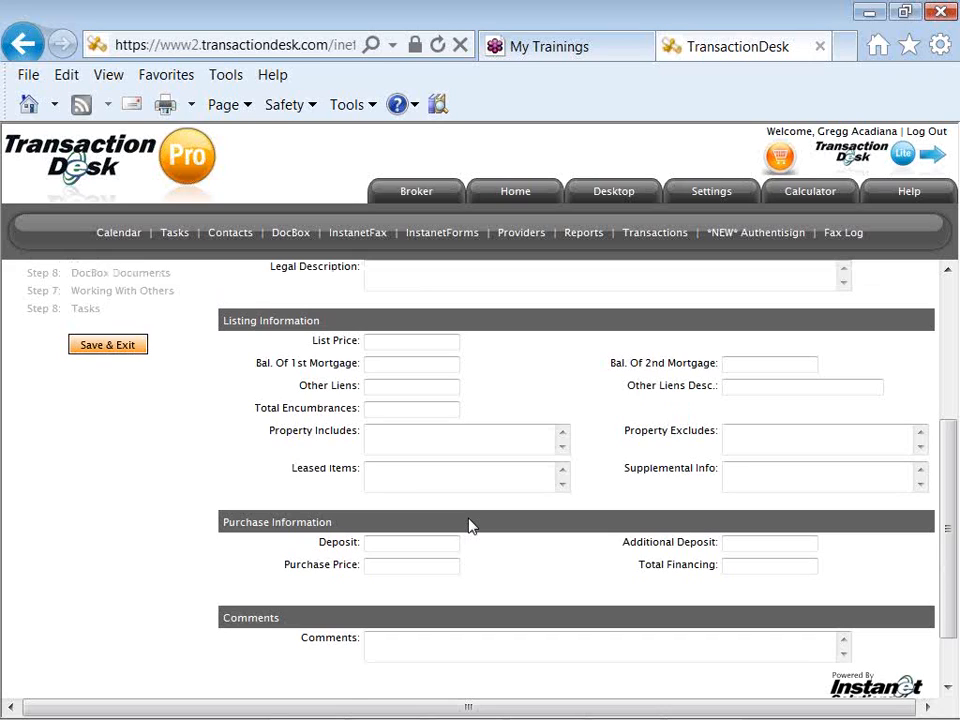
scroll(468, 520, up, 1)
scroll(470, 520, up, 1)
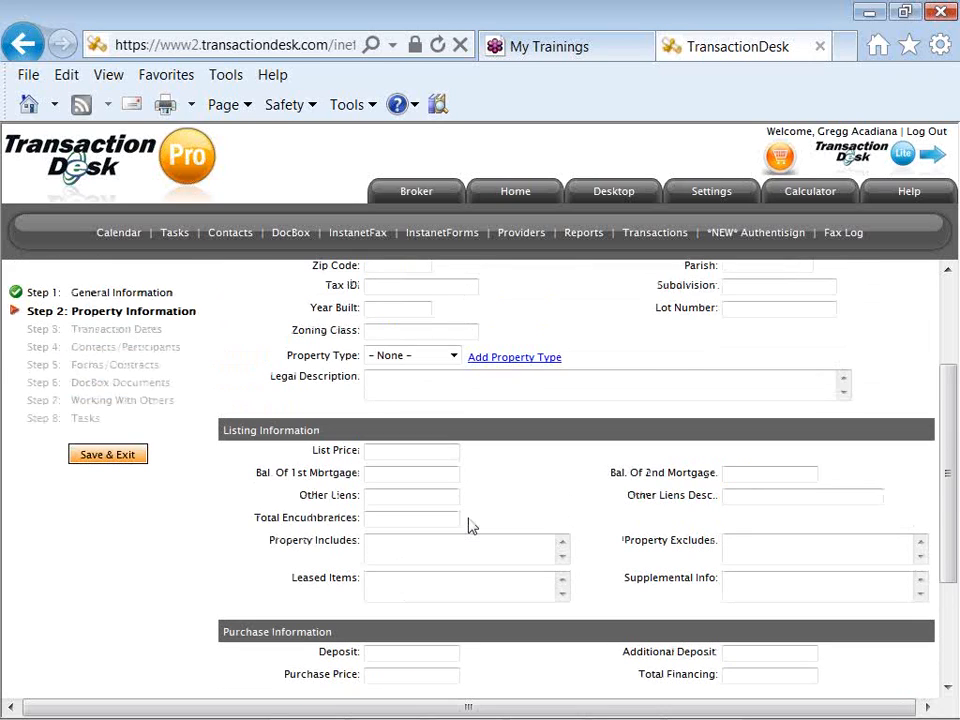
scroll(472, 526, up, 1)
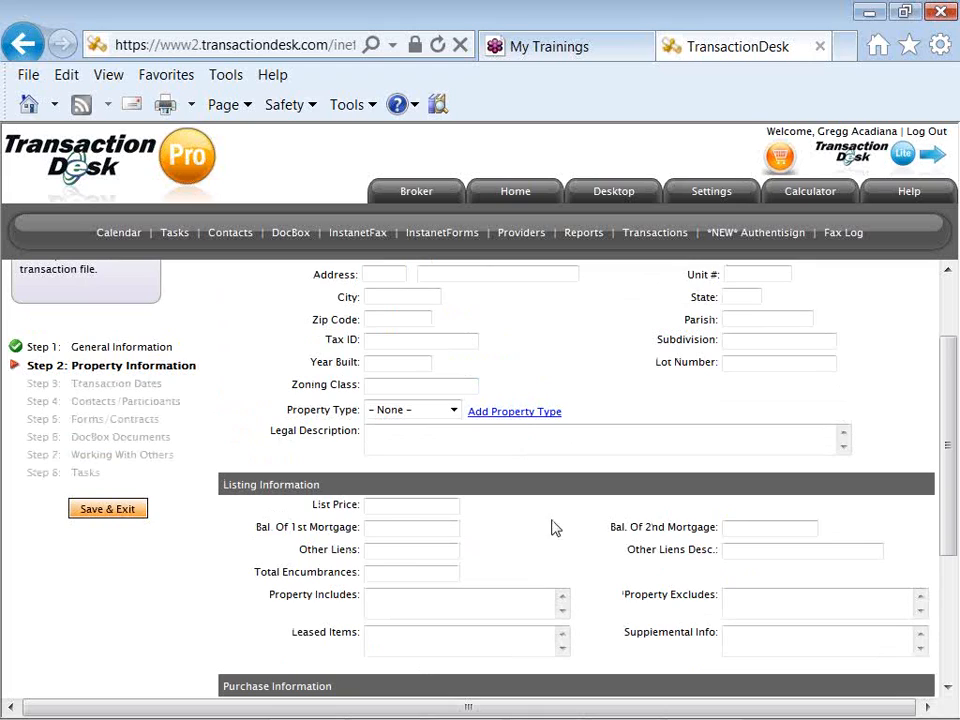
scroll(565, 527, up, 2)
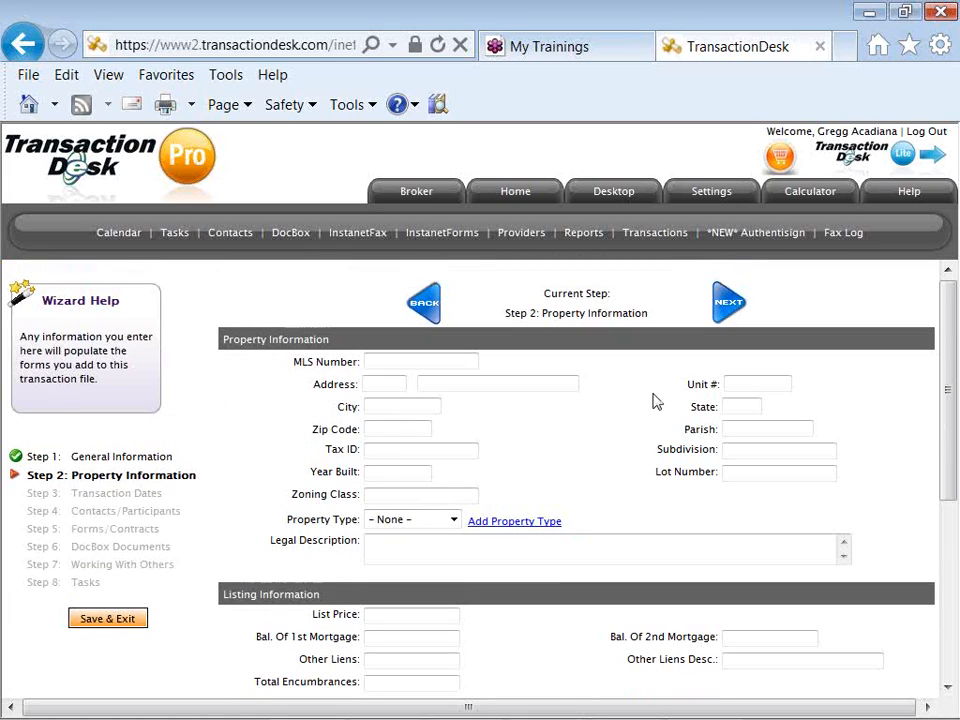
- On Step 3, set the List Date to 07/04/2011 and advance to Contacts/Participants
click(726, 312)
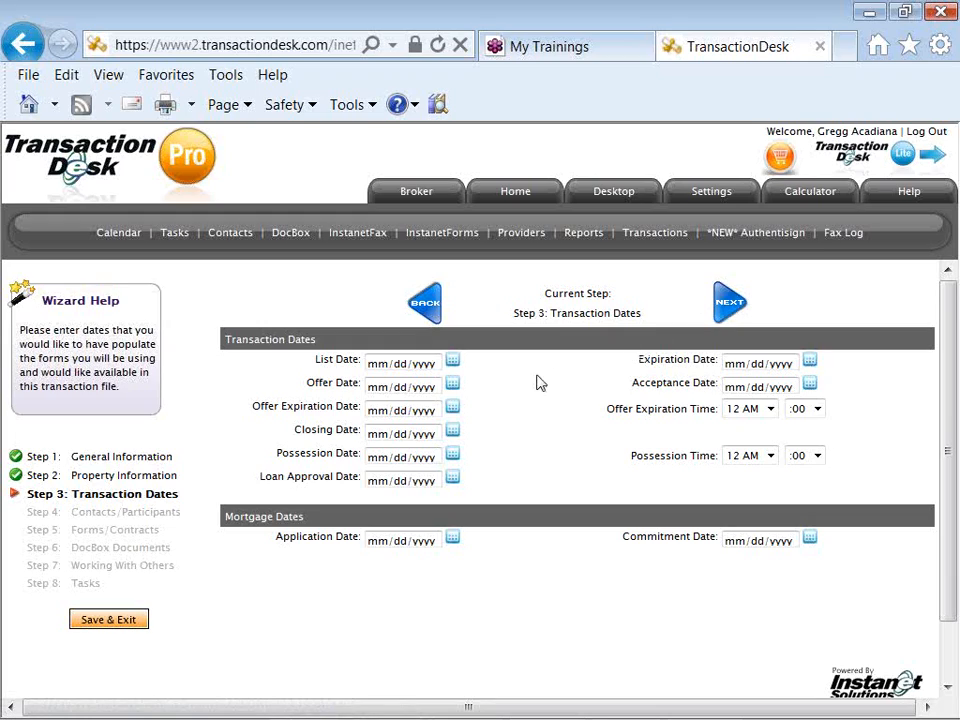
click(453, 362)
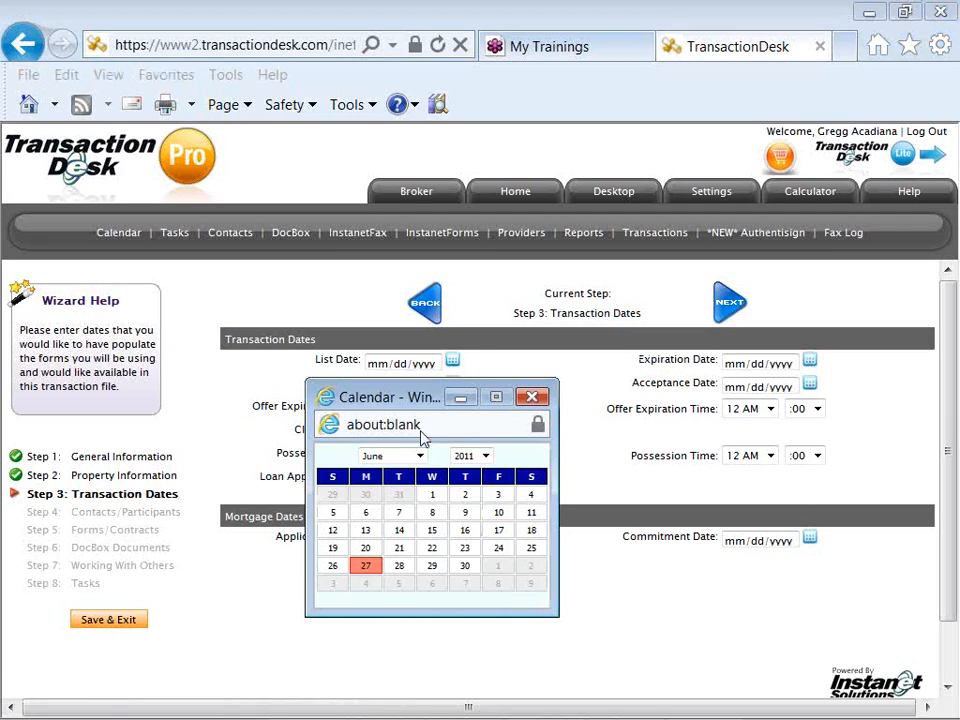
click(368, 585)
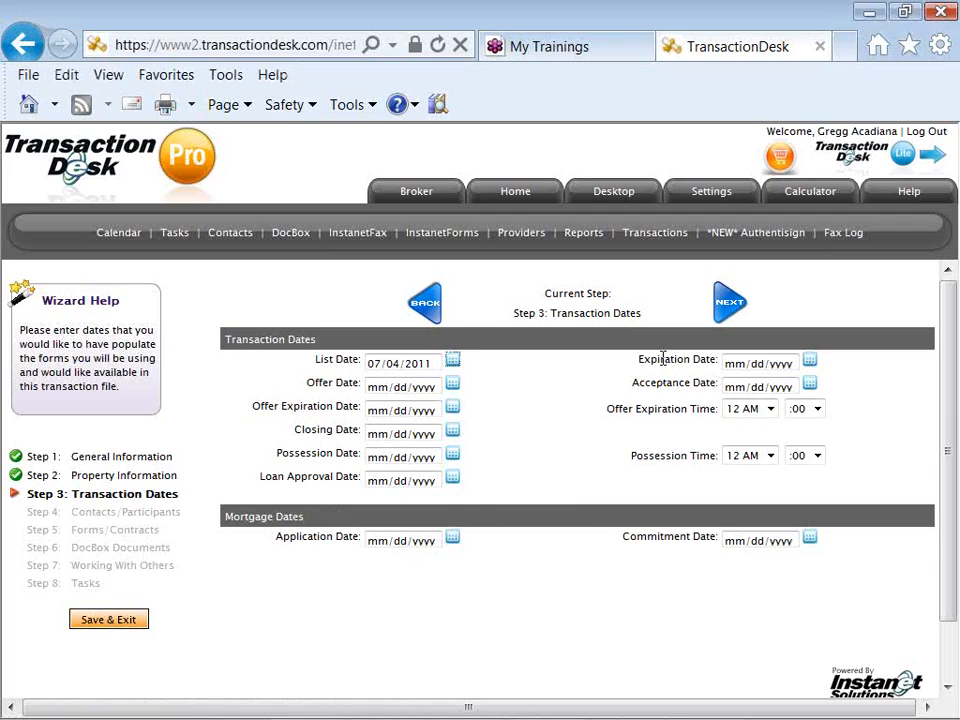
click(720, 310)
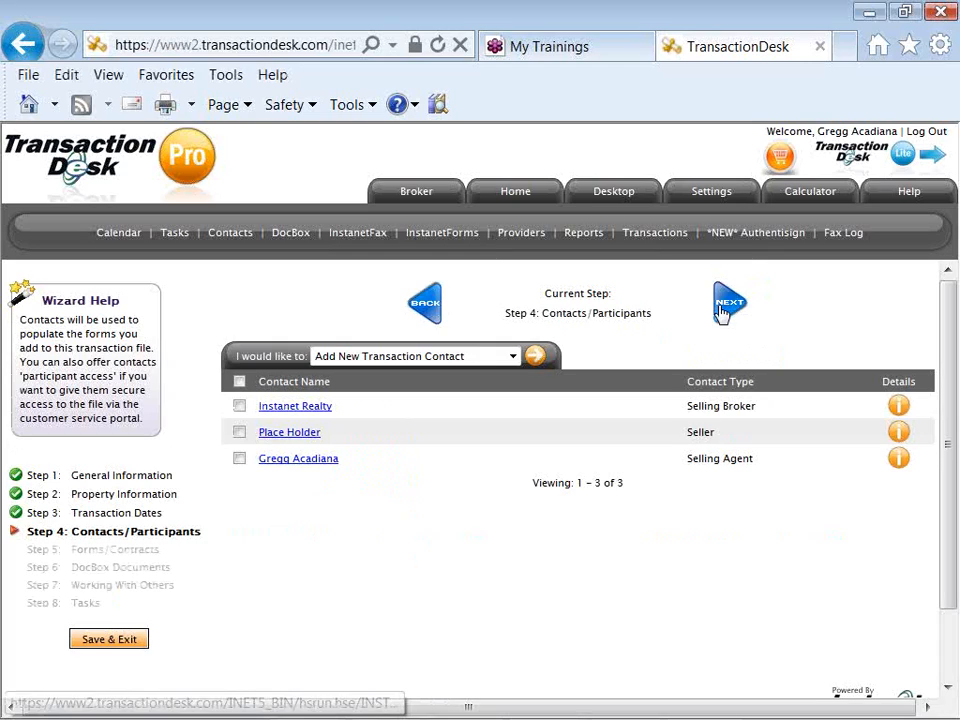
- Go back to Transaction Dates and pick July 2, 2012 as the Expiration Date
click(440, 318)
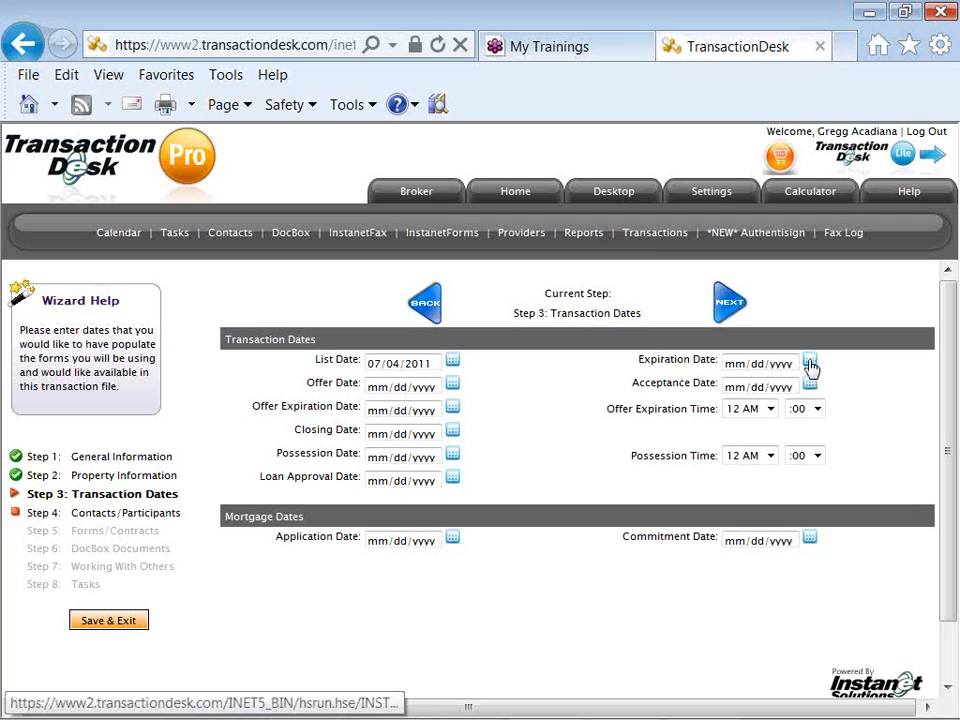
click(810, 363)
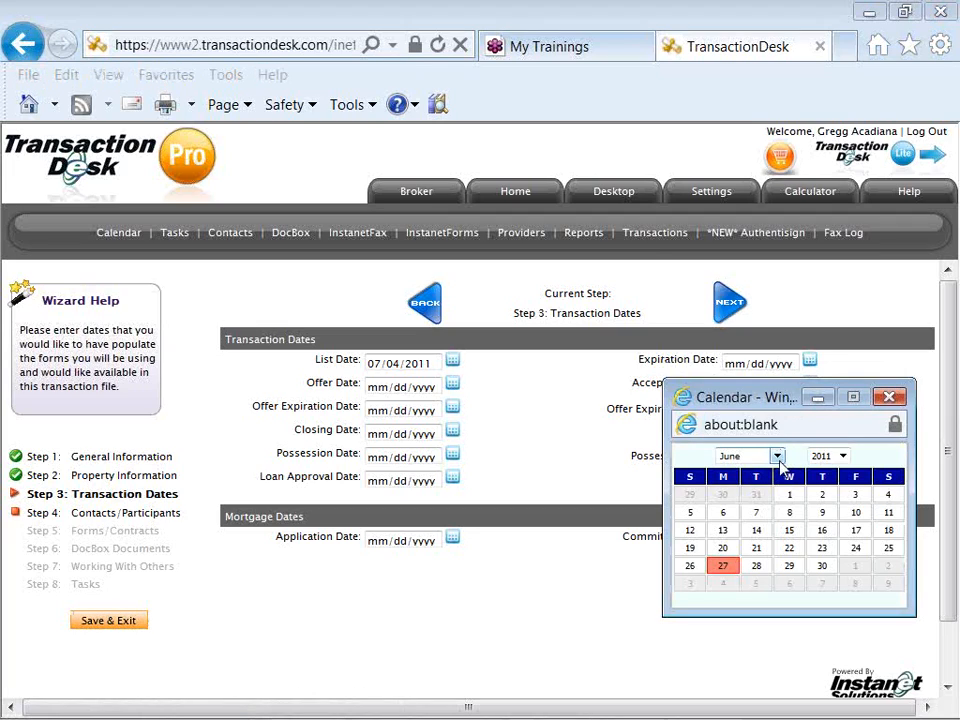
click(843, 456)
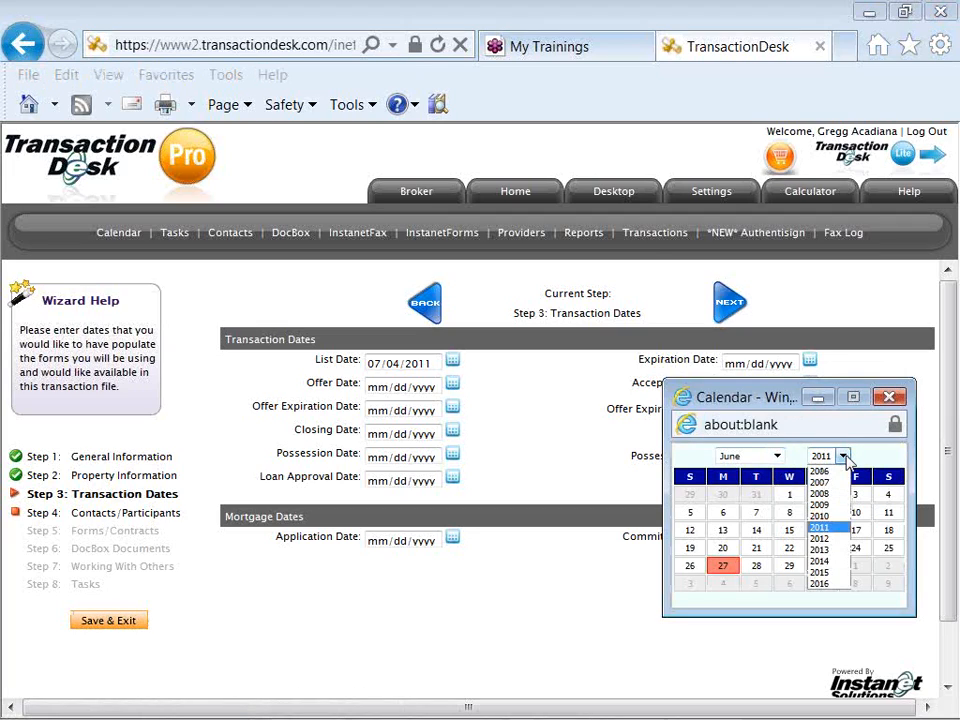
click(838, 538)
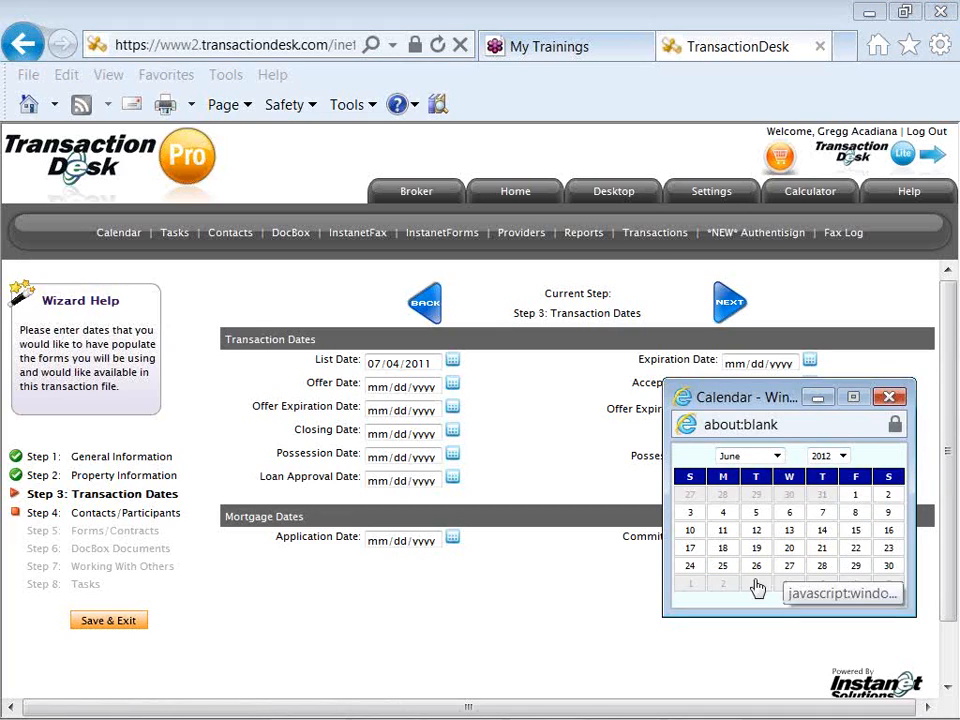
click(723, 587)
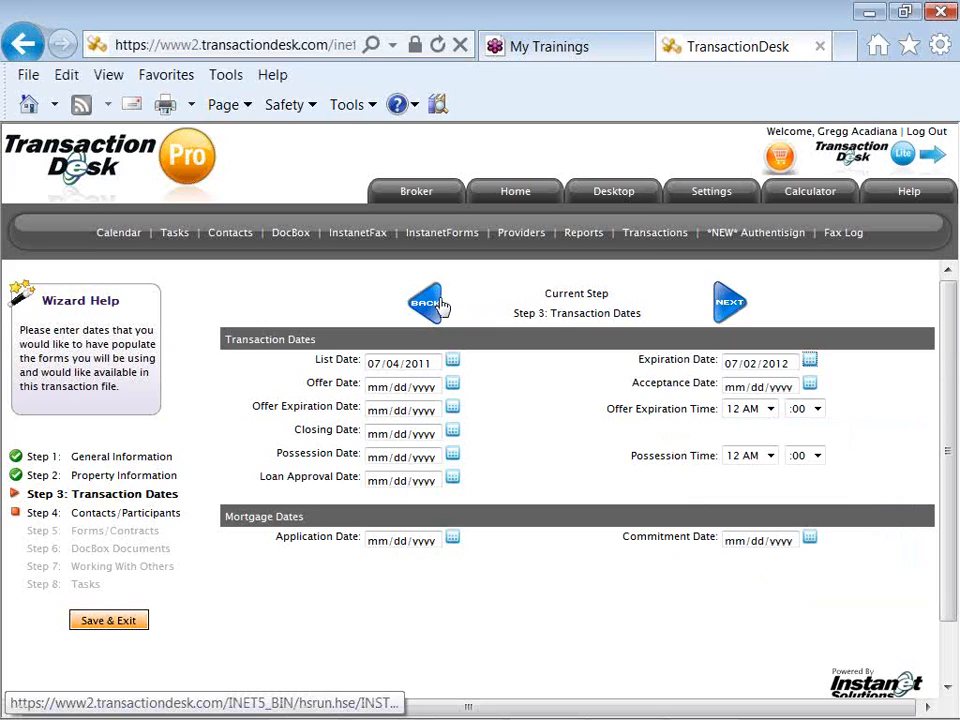
- Advance to Step 4, Contacts/Participants, showing the selling broker, seller and selling agent
click(728, 312)
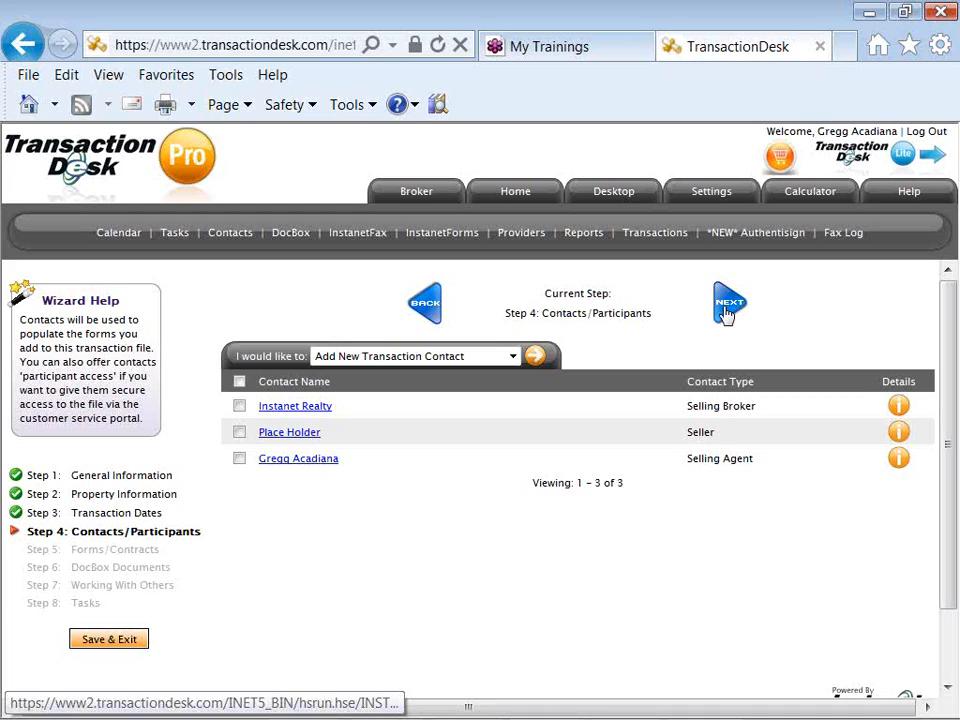
- Replace the Place Holder seller's first and last name with the seller's real name
click(283, 436)
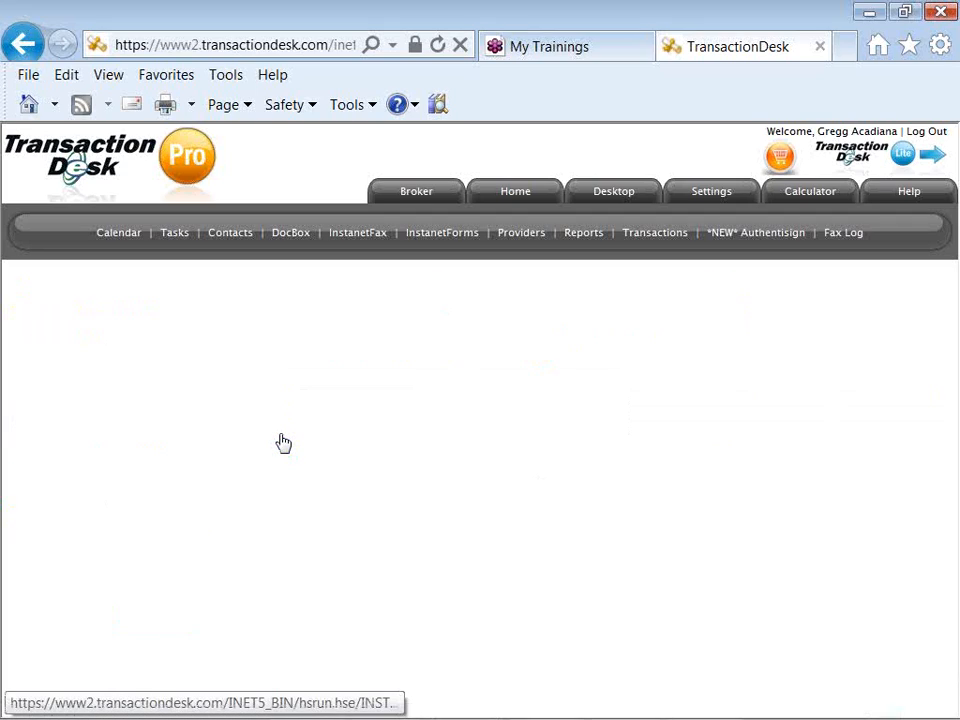
drag(360, 381, 334, 383)
text(Will)
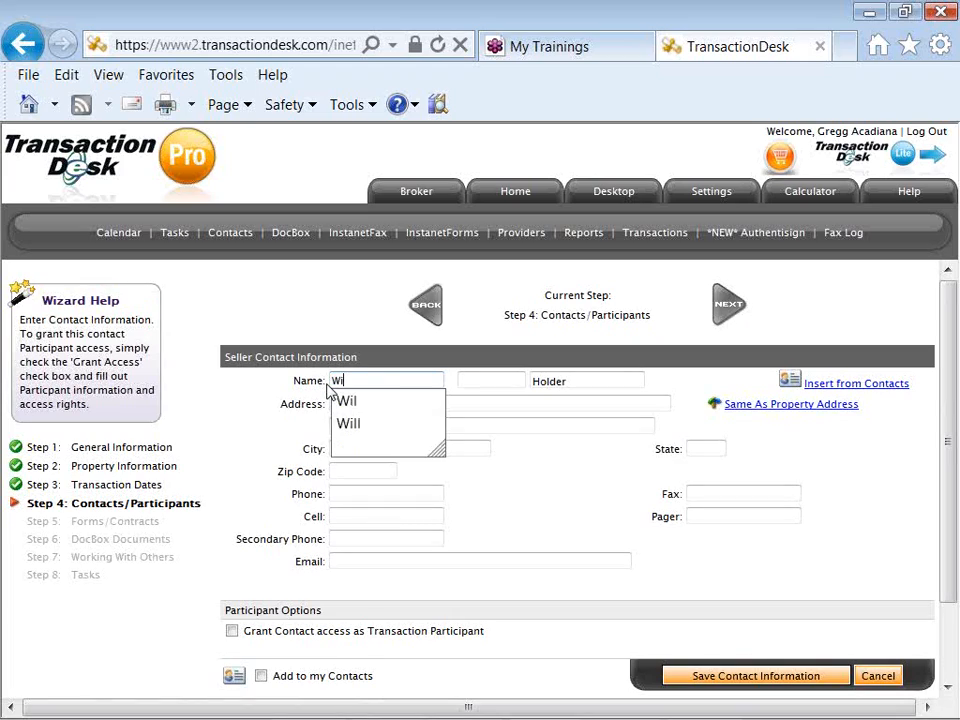
key(Tab)
key(Tab)
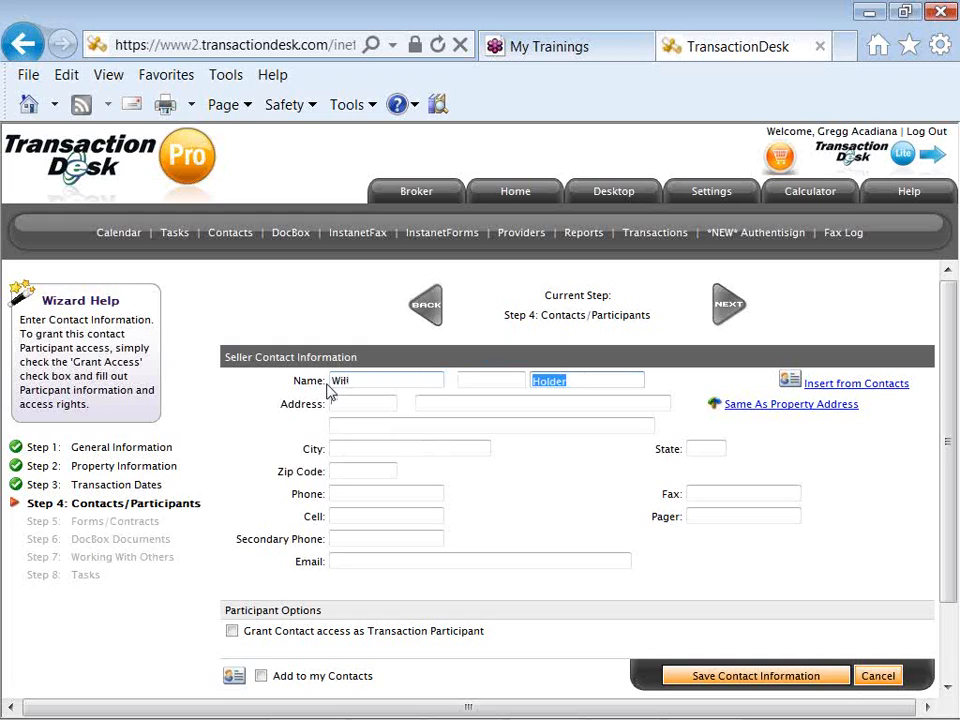
text(Willi)
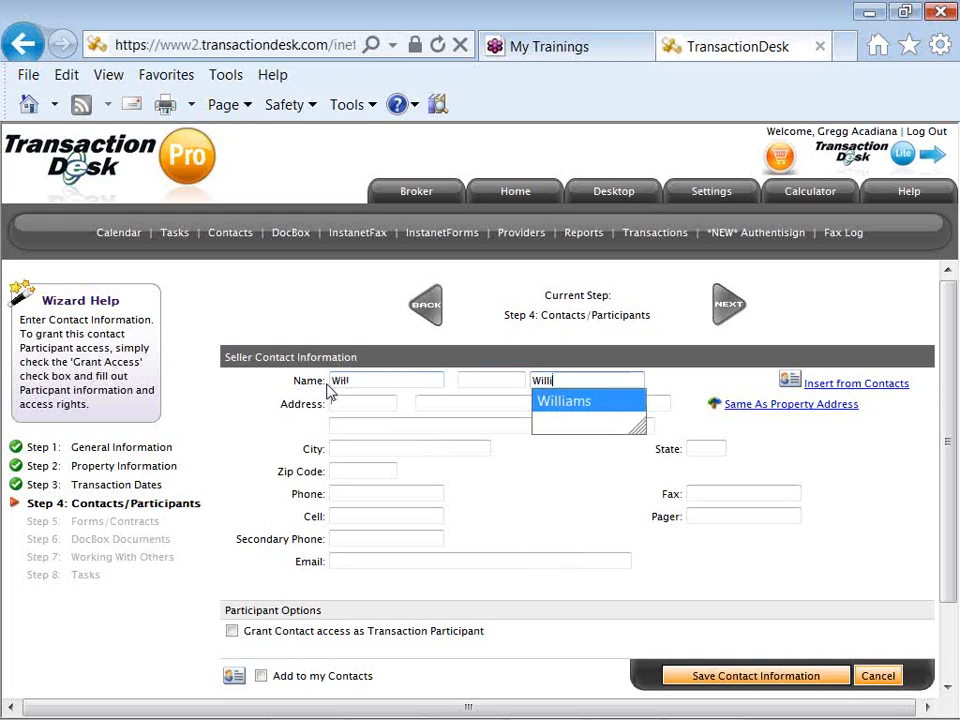
key(Tab)
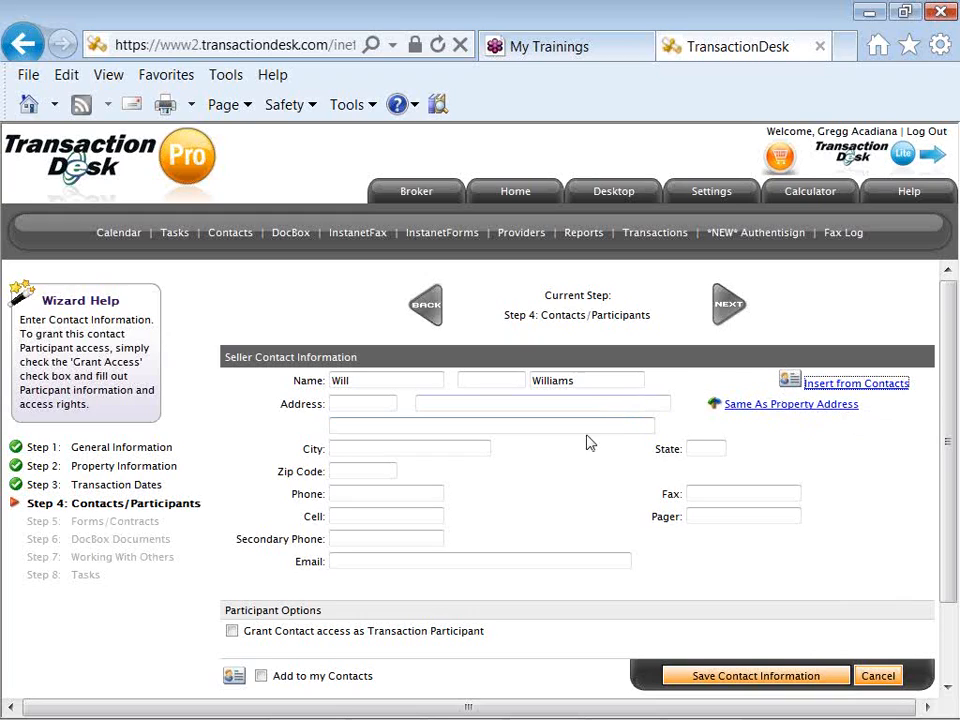
- Fill in the seller's cell number and e-mail address from the autocomplete suggestions
click(432, 498)
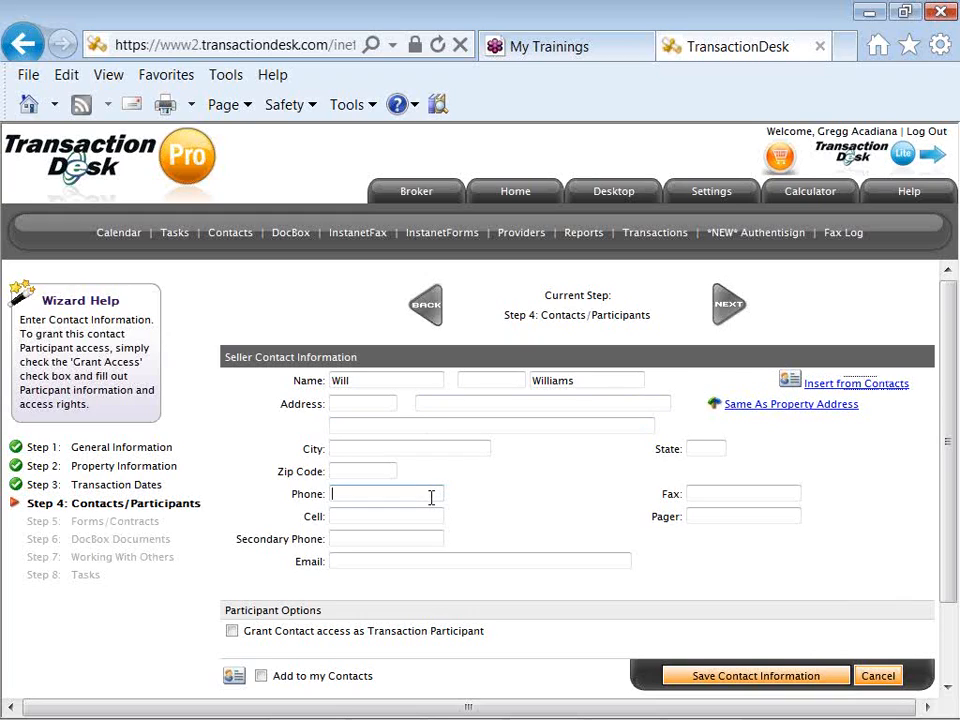
key(Tab)
key(Tab)
key(Down)
key(Down)
key(Return)
key(Tab)
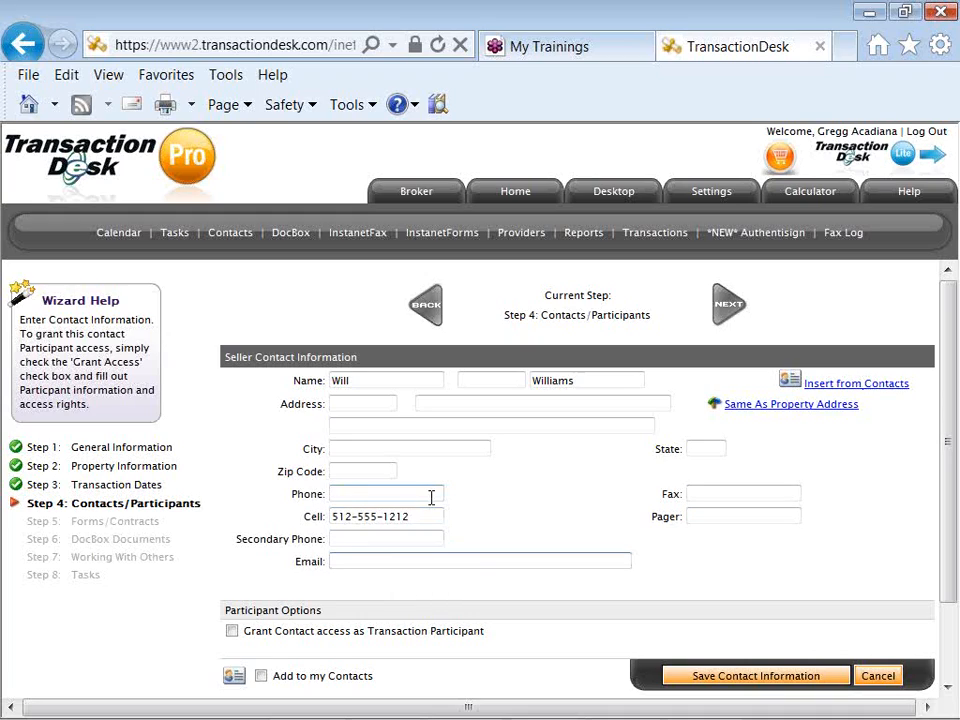
text(au)
key(Down)
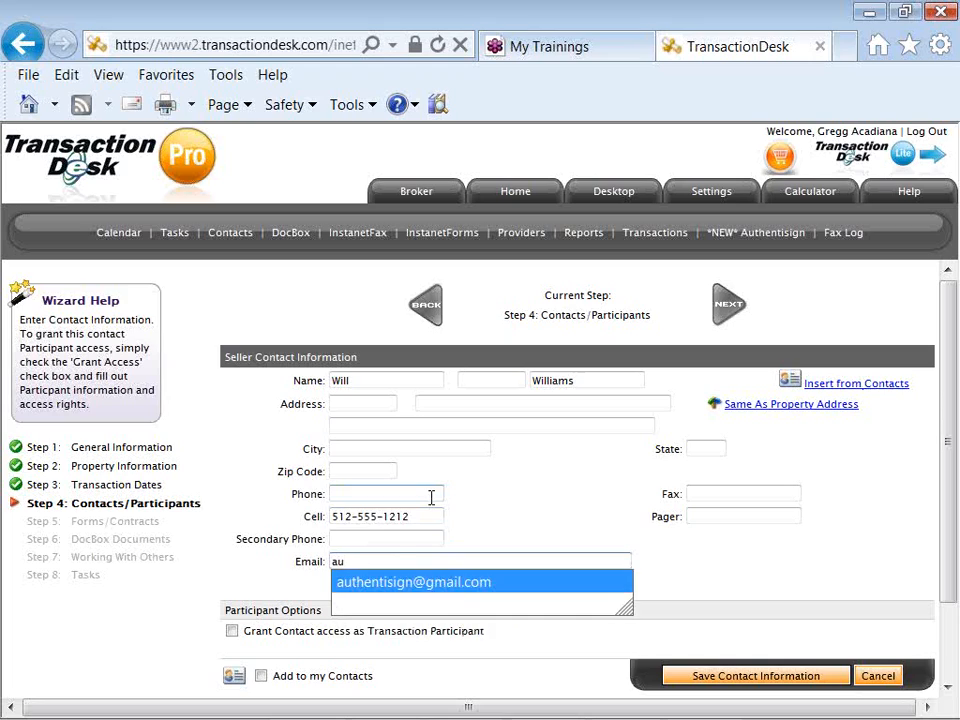
key(Return)
key(Tab)
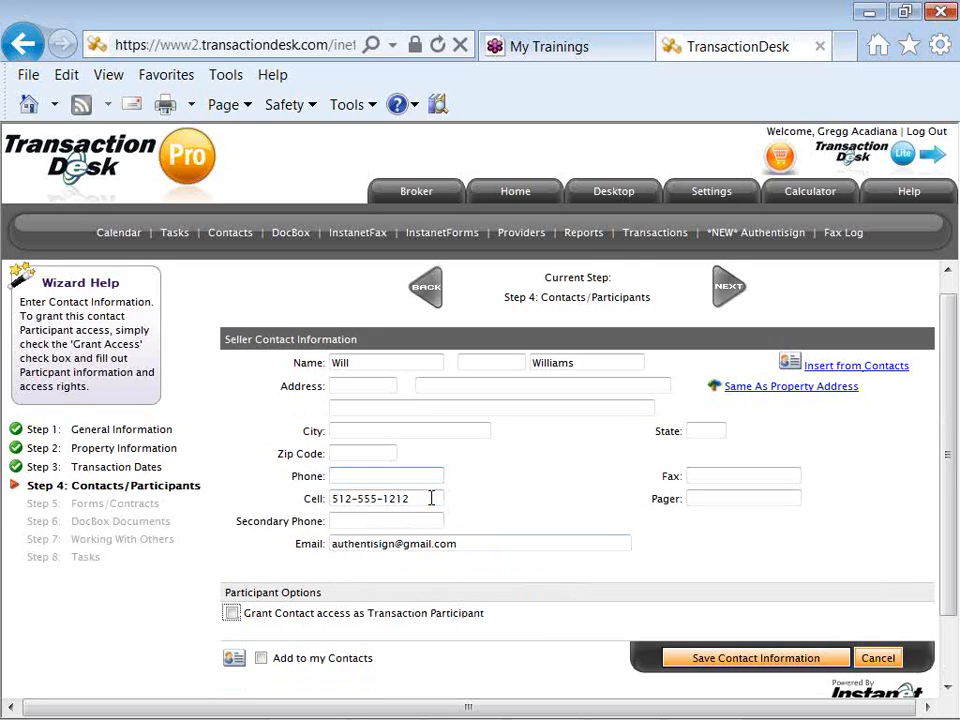
scroll(432, 498, down, 1)
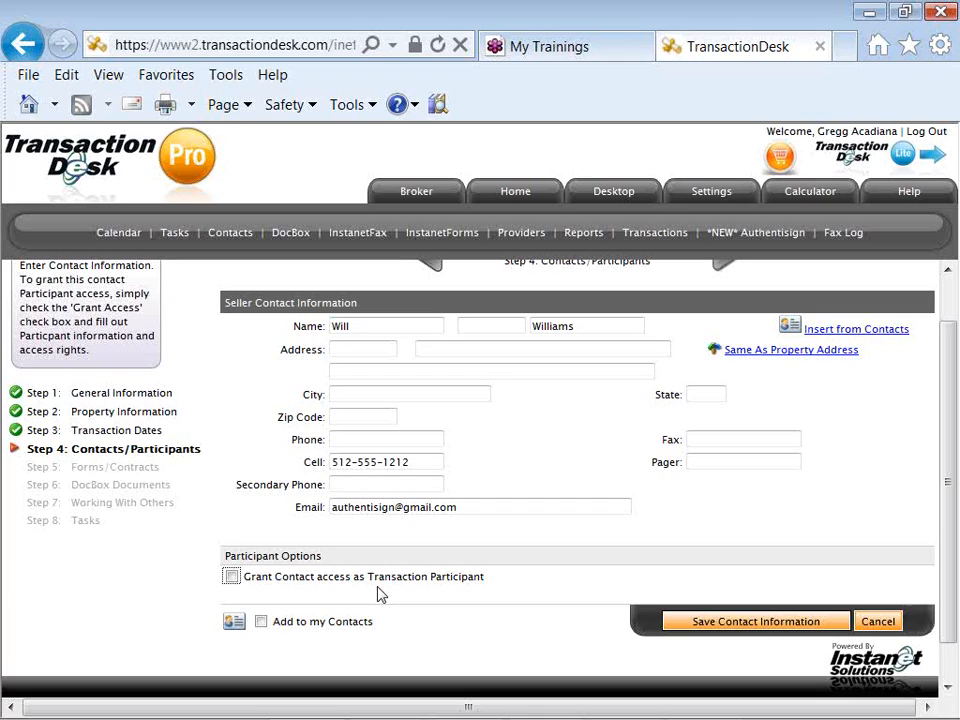
- Tick 'Add to my Contacts' and save the seller's contact information
click(261, 622)
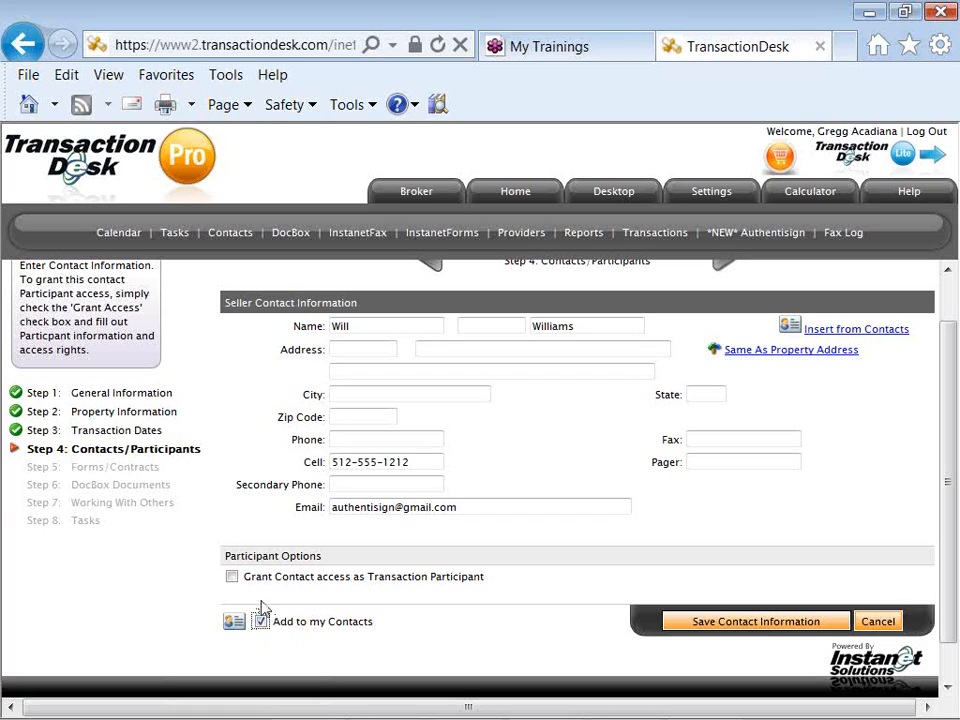
click(688, 628)
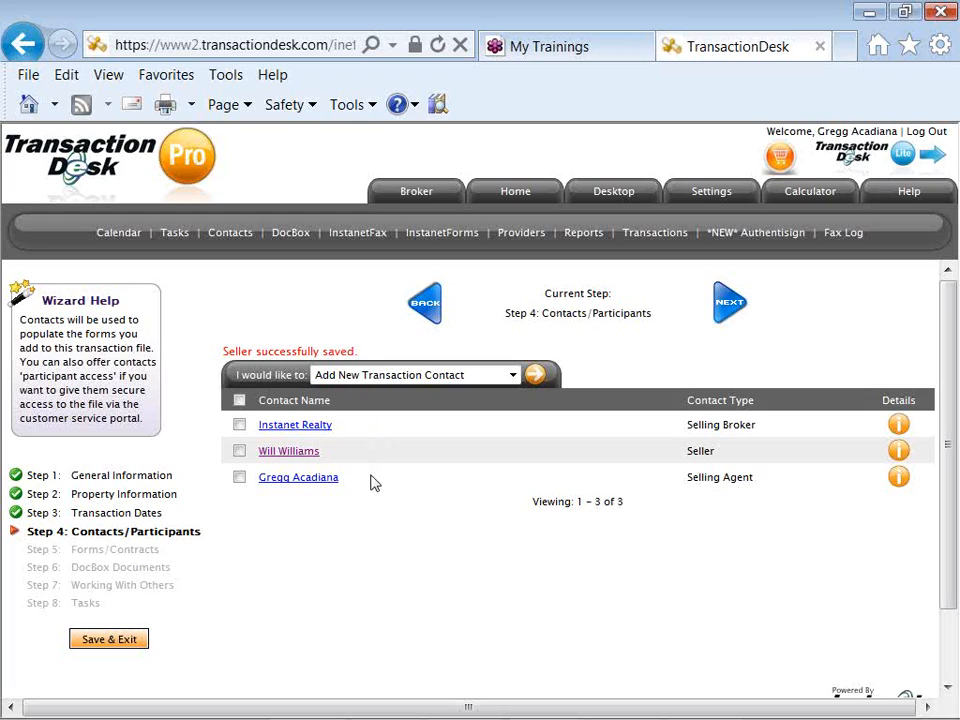
- View the selling agent's contact form, then cancel back to the contact list unchanged
click(298, 479)
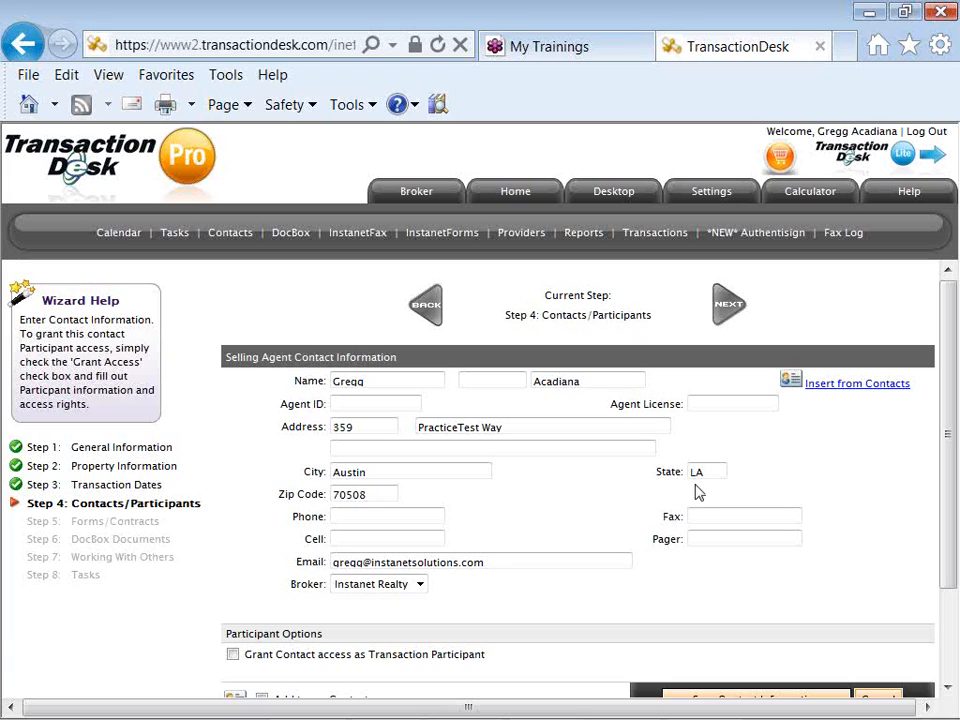
drag(945, 424, 946, 463)
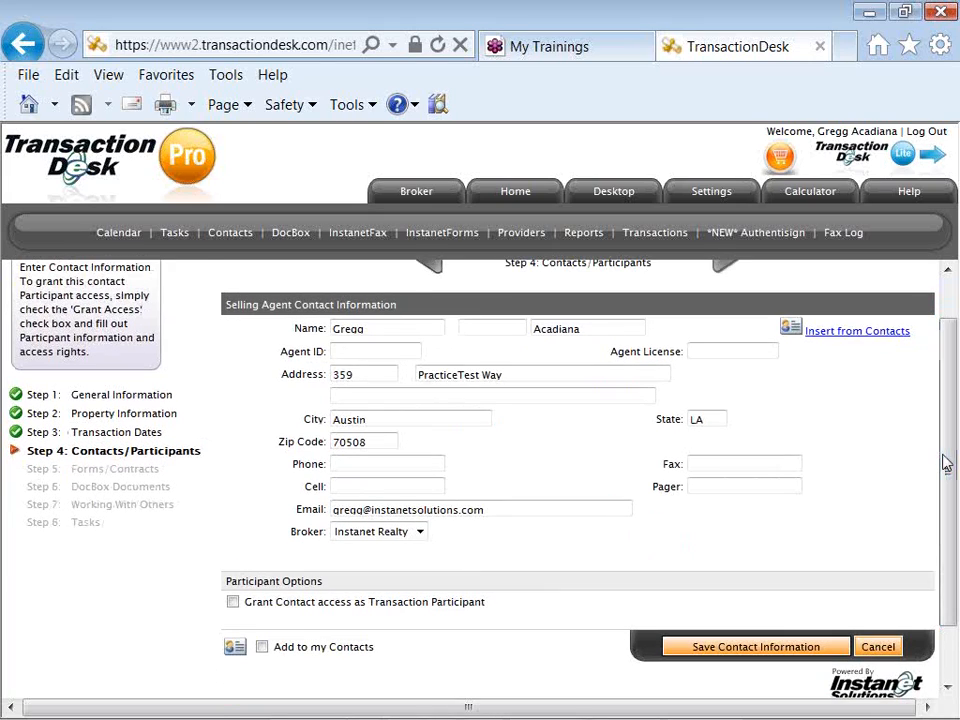
click(874, 648)
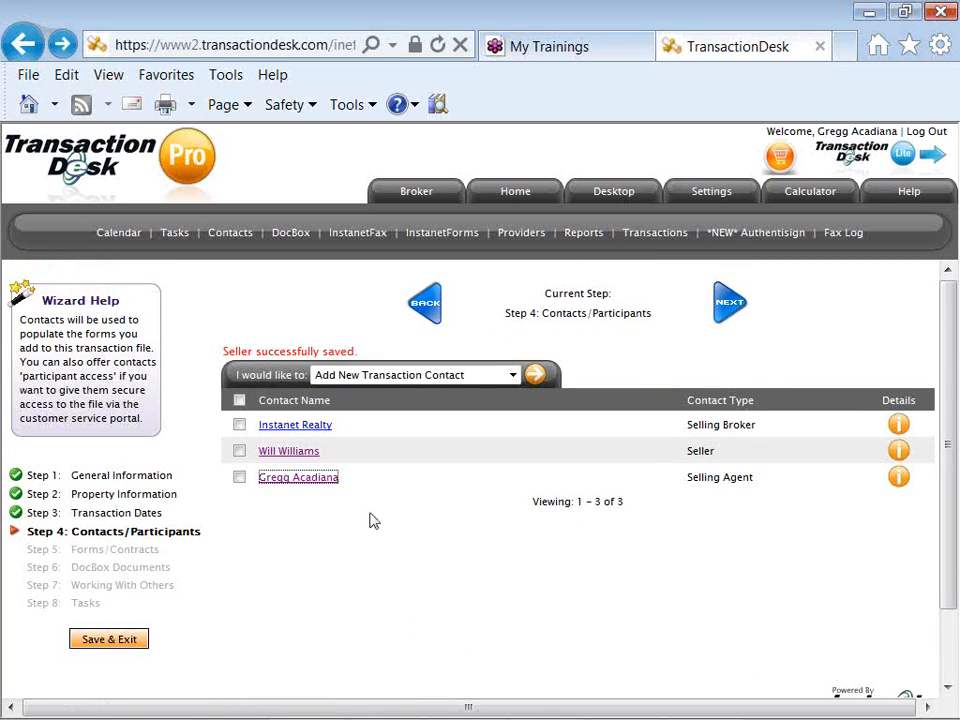
- Delete the selling agent and selling broker contacts, leaving only the seller
click(239, 477)
click(239, 424)
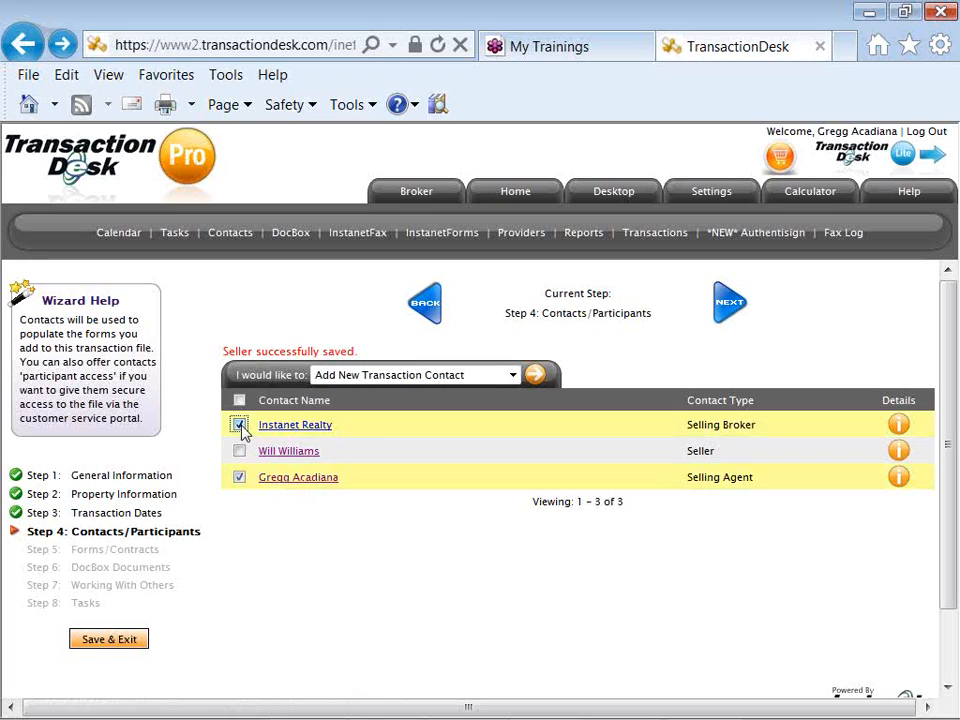
click(397, 376)
click(401, 406)
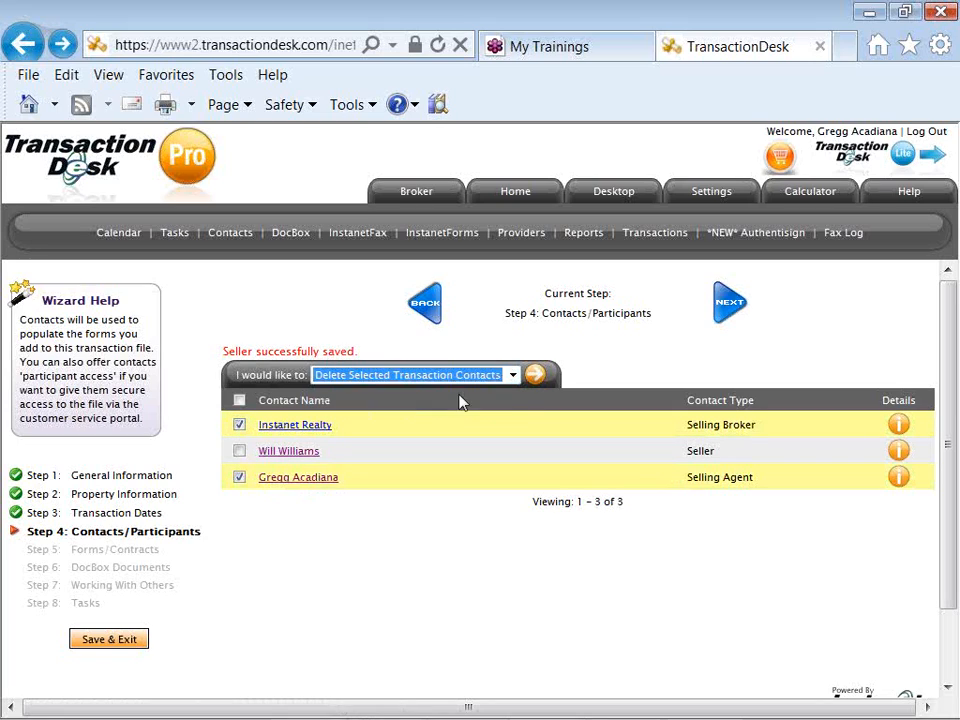
click(535, 376)
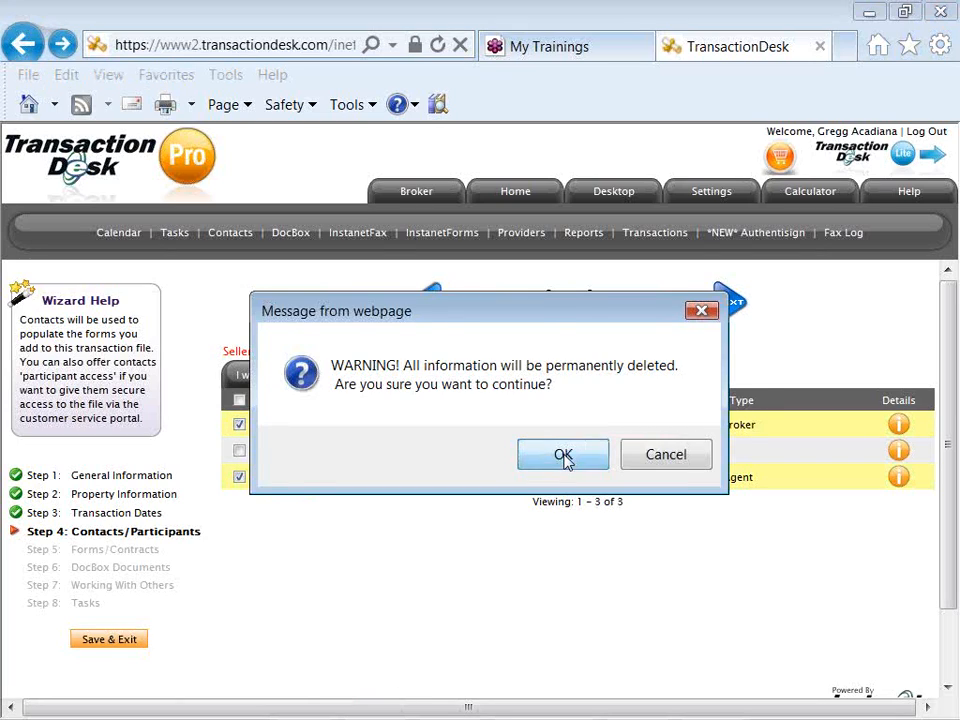
click(563, 456)
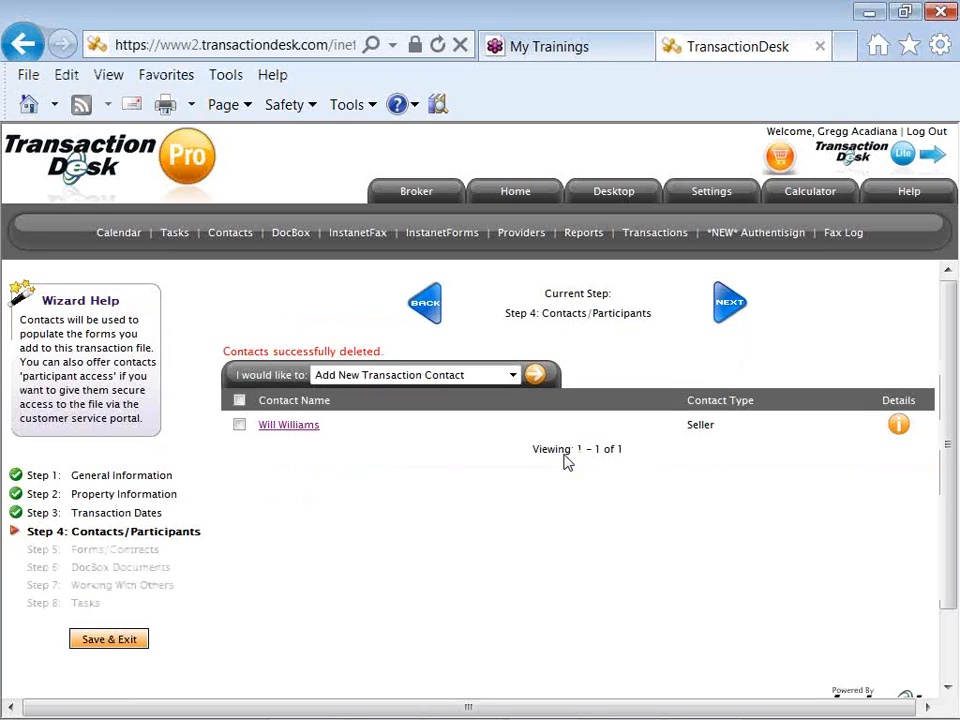
click(535, 377)
- Choose Listing Agent as the new transaction contact type and continue
click(508, 382)
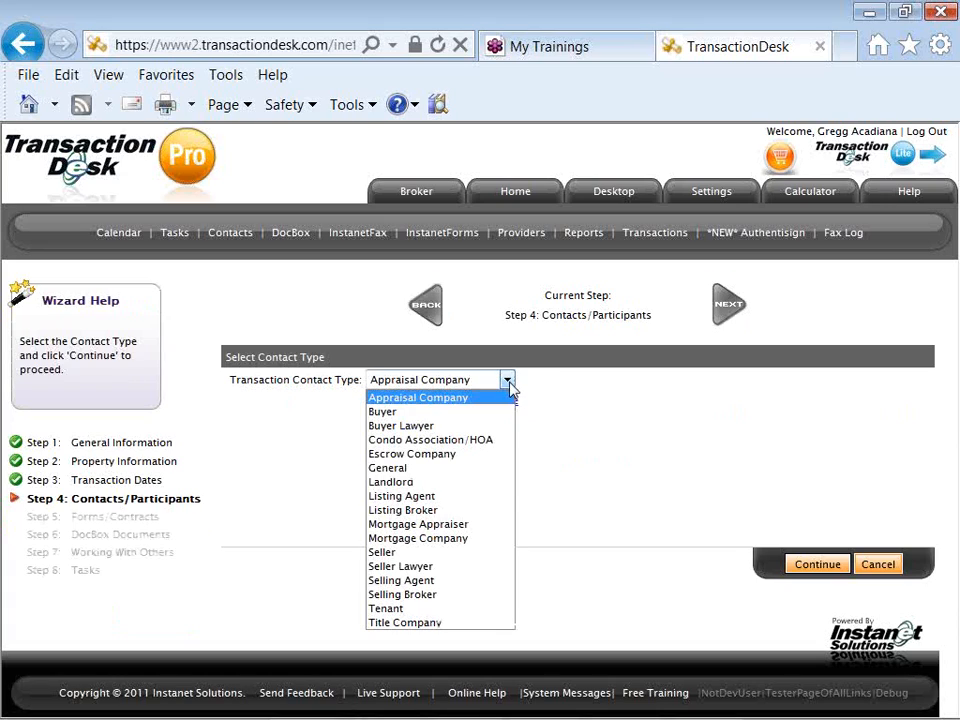
click(507, 505)
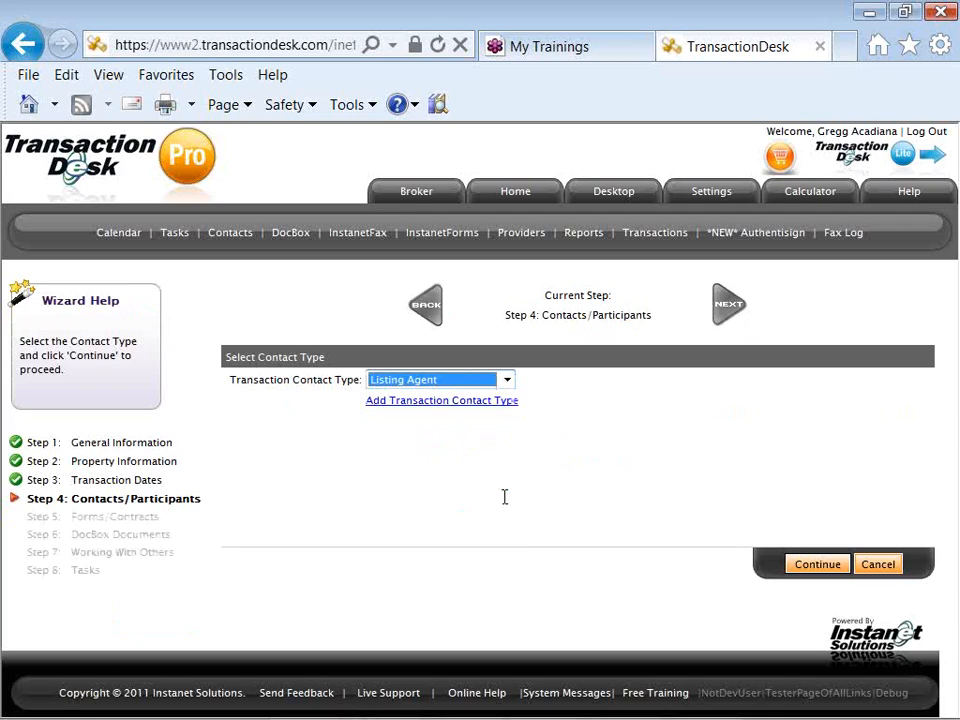
click(821, 566)
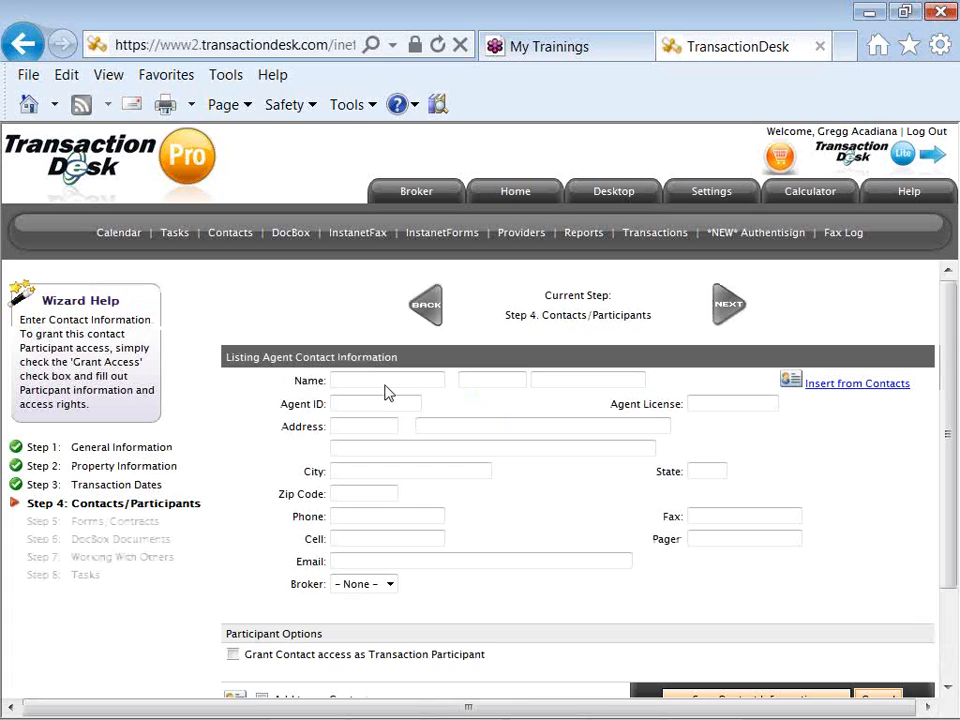
- Enter the listing agent's first and last name on the contact form
click(384, 380)
text(Gr)
key(Down)
key(Return)
key(Tab)
key(Tab)
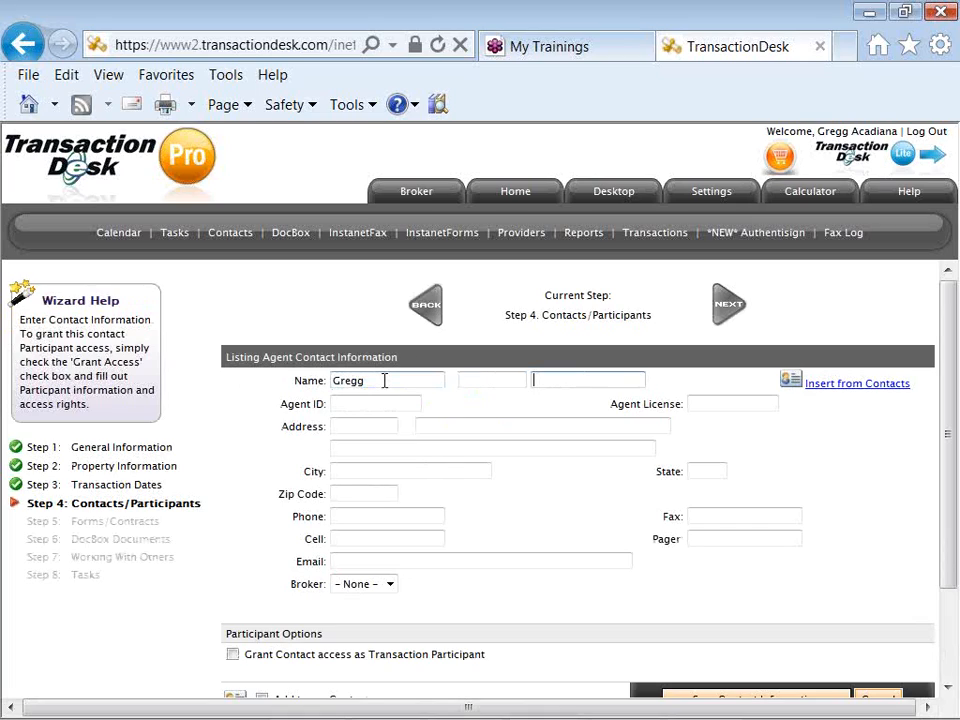
text(A)
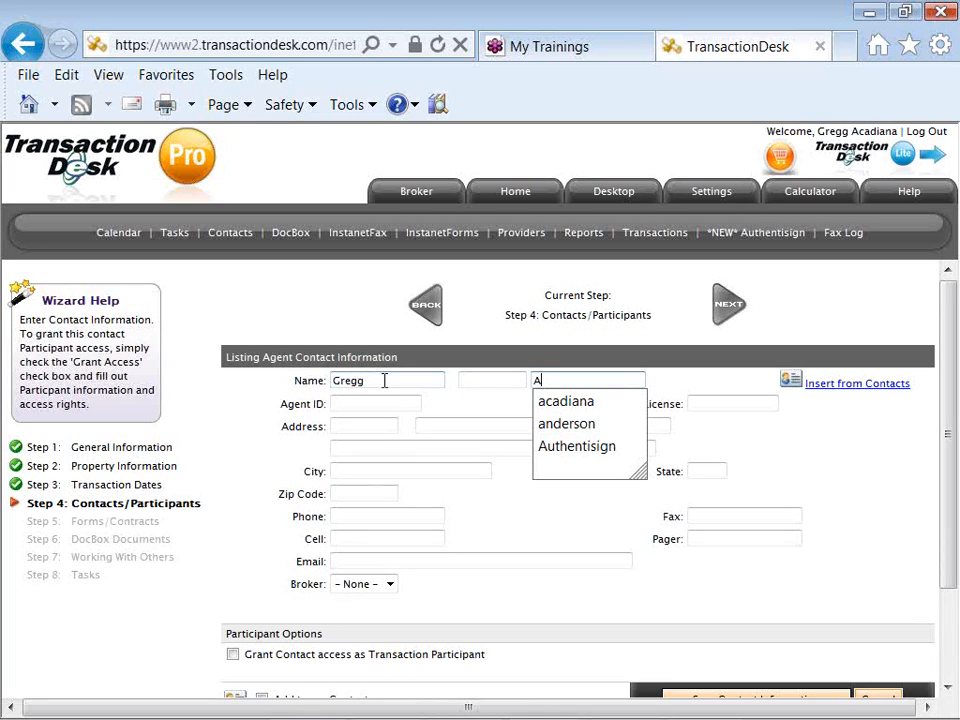
text(cadiana)
key(Tab)
key(Tab)
key(Tab)
key(Tab)
key(Tab)
key(Tab)
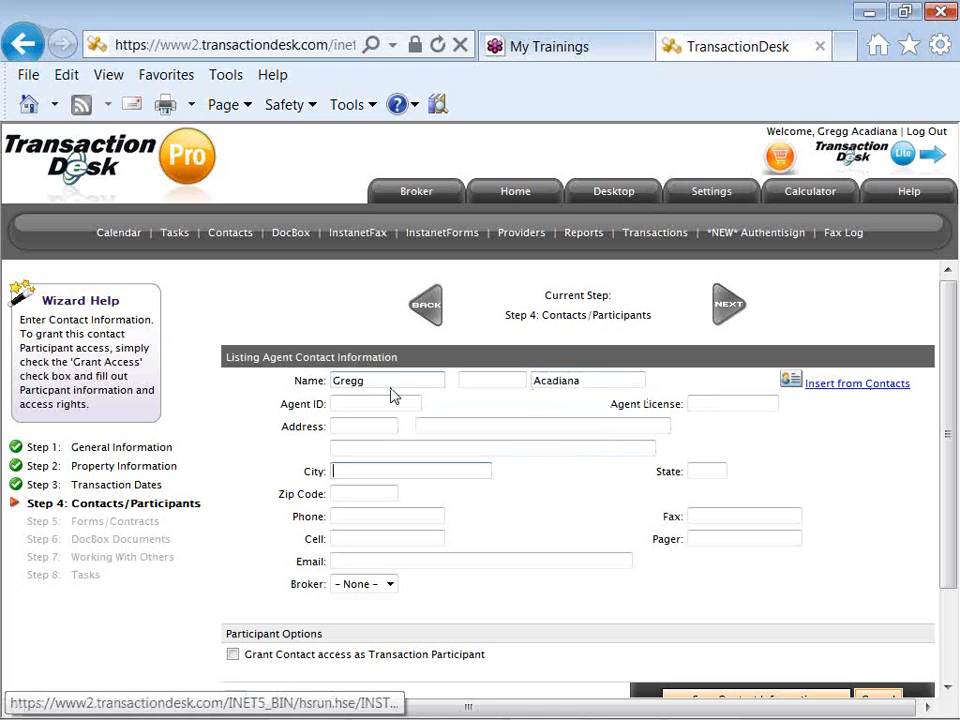
- Leave the broker as None, add the agent's suggested e-mail, and save the contact
click(390, 586)
click(393, 600)
click(380, 563)
text(a)
key(Down)
key(Tab)
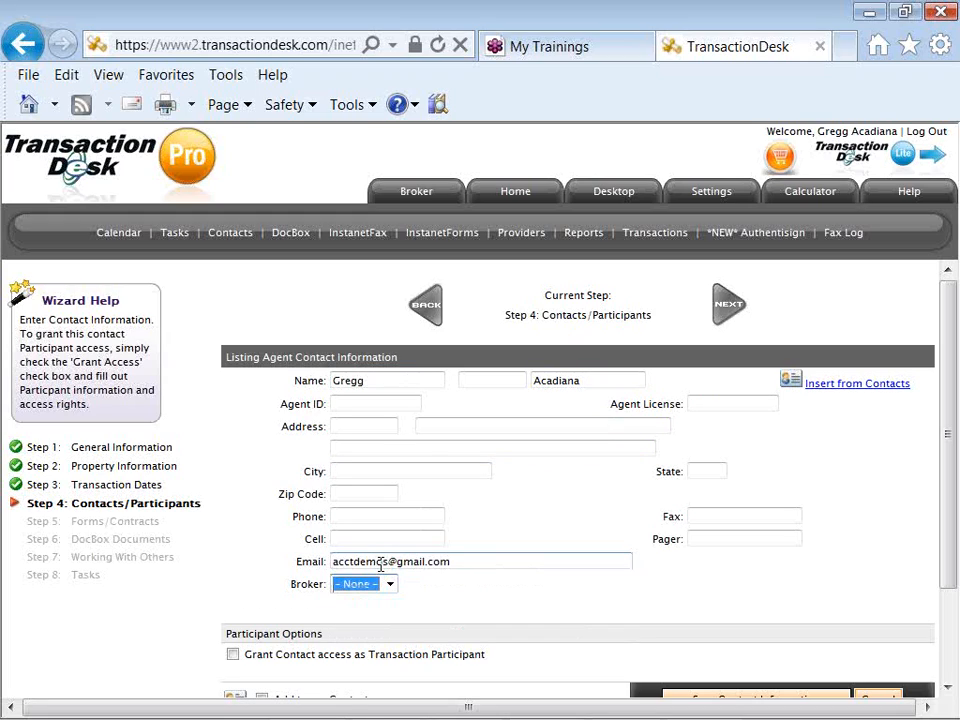
click(437, 598)
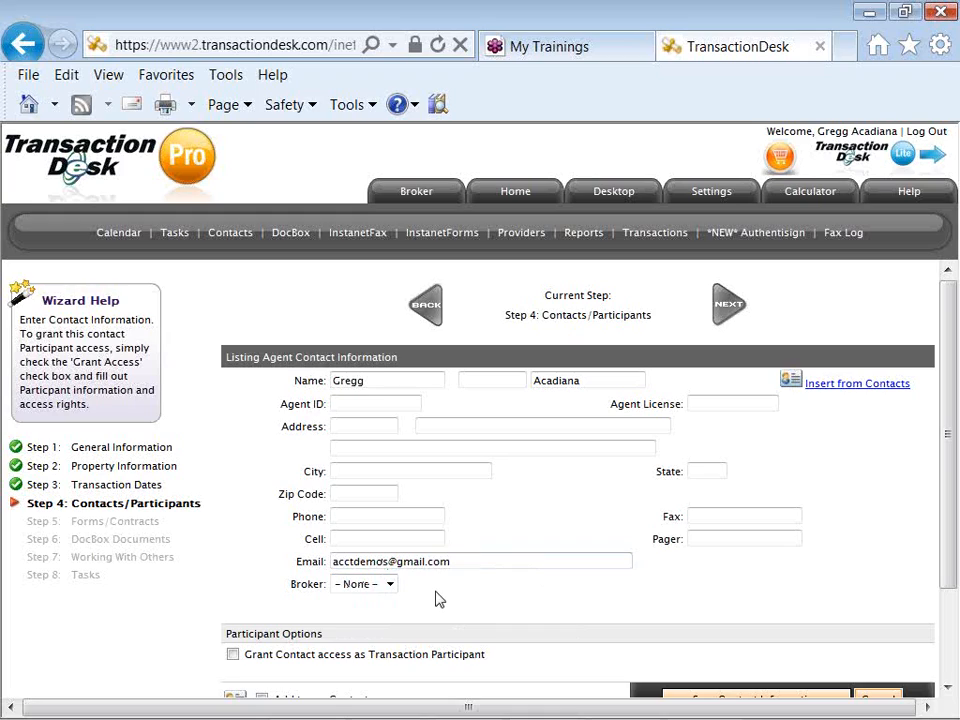
click(710, 699)
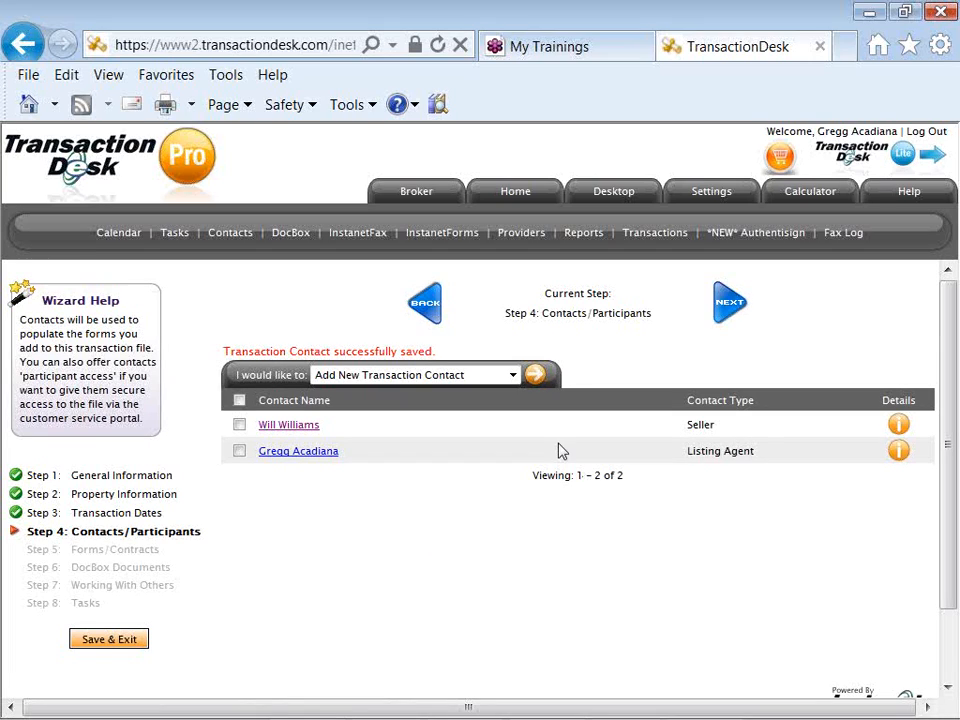
- Start a new transaction contact of type Listing Broker
click(534, 377)
click(508, 380)
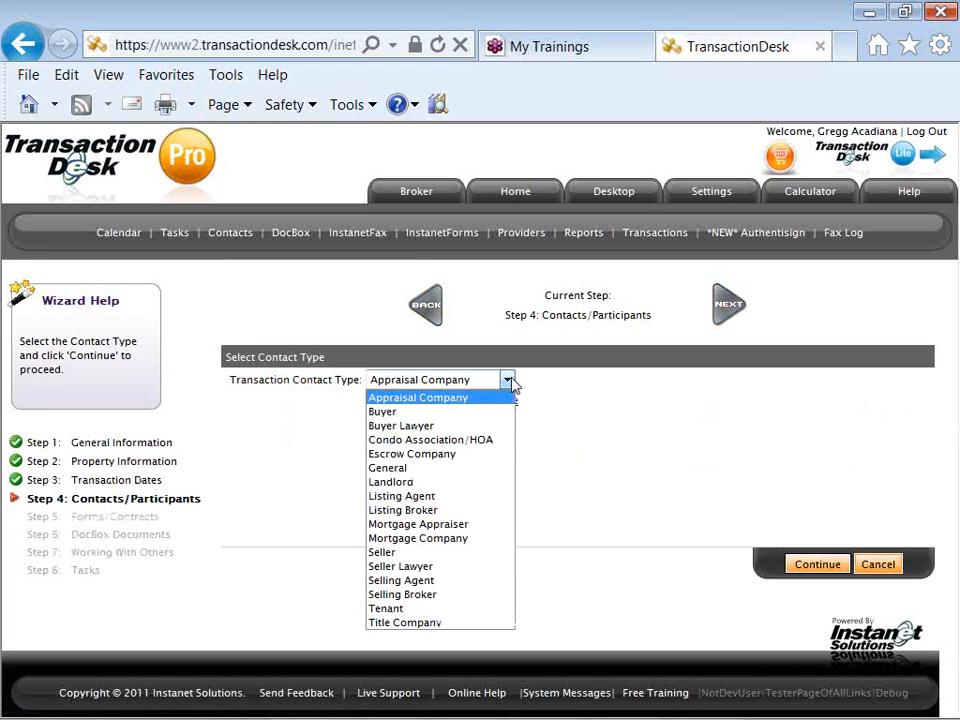
click(497, 517)
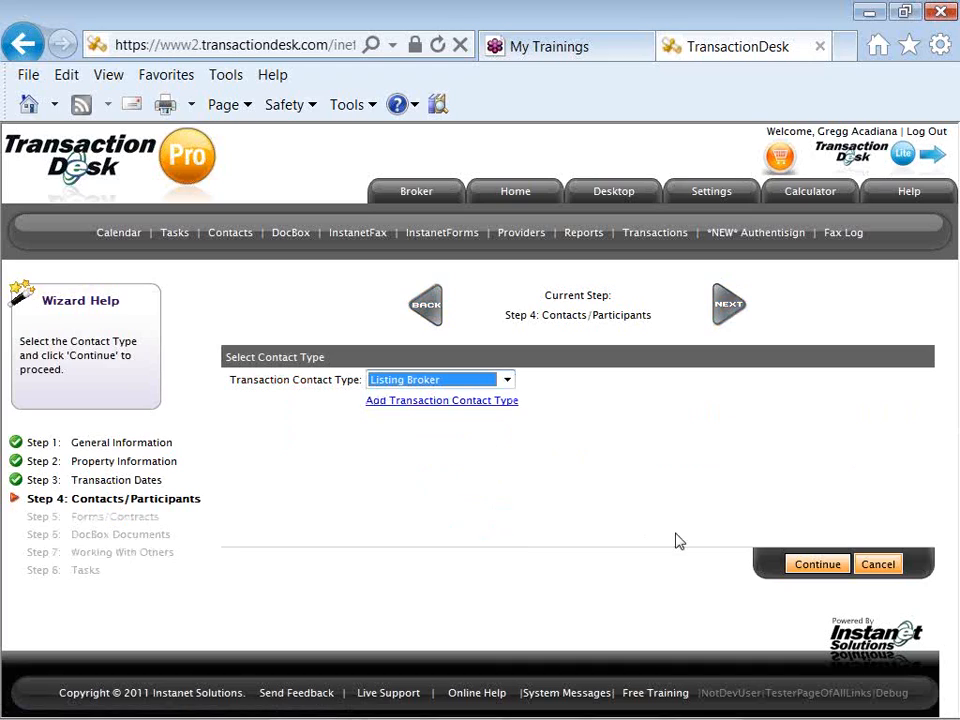
click(818, 564)
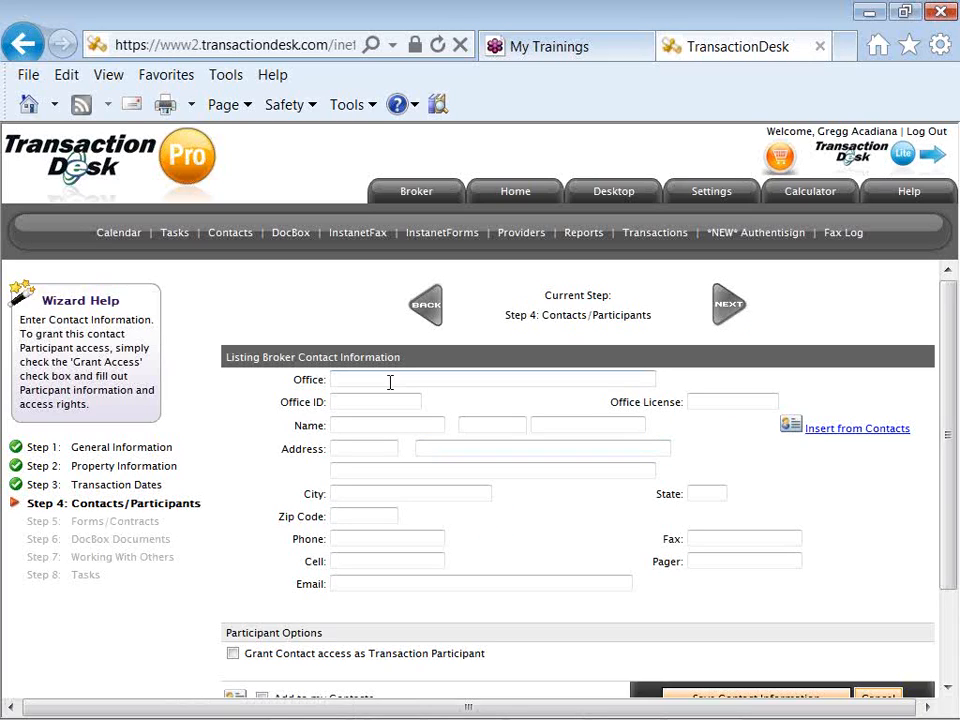
- Set the office to Instanet Realty and enter the broker's first and last name
click(375, 380)
text(Ins)
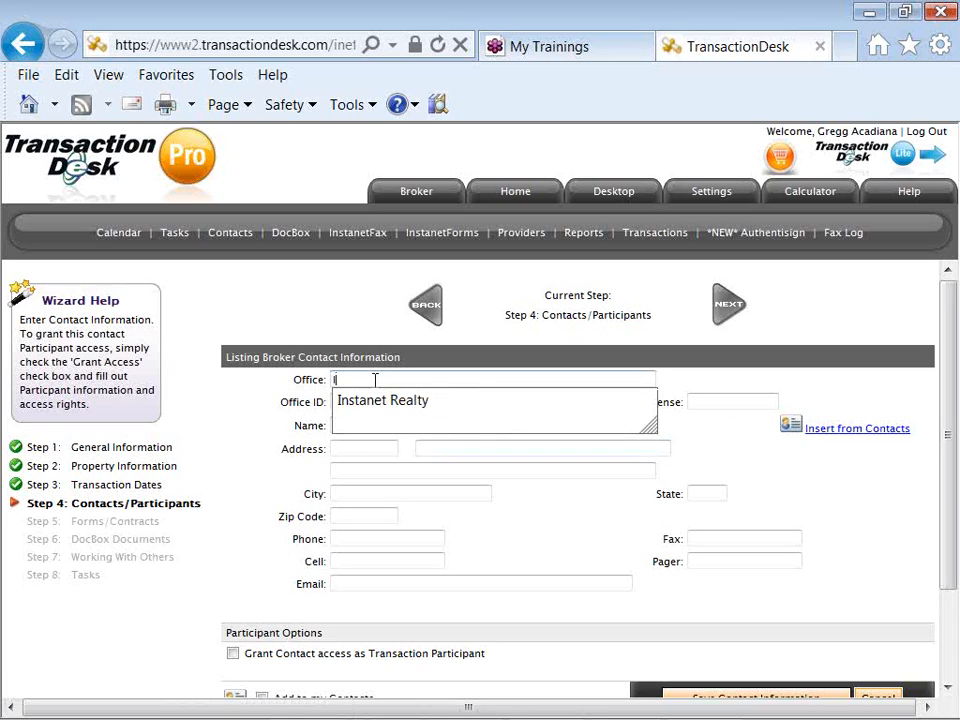
key(Down)
key(Tab)
key(Tab)
key(Tab)
text(Bob)
key(Tab)
key(Tab)
text(Broker)
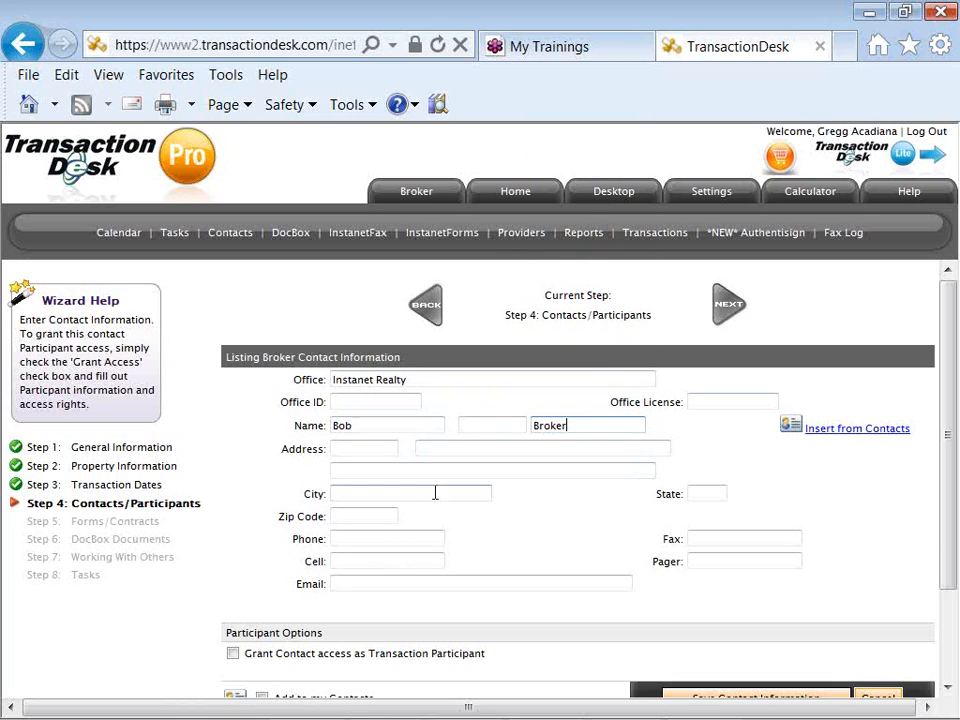
- Fill in the broker's e-mail address from the autocomplete suggestion
click(411, 585)
text(a)
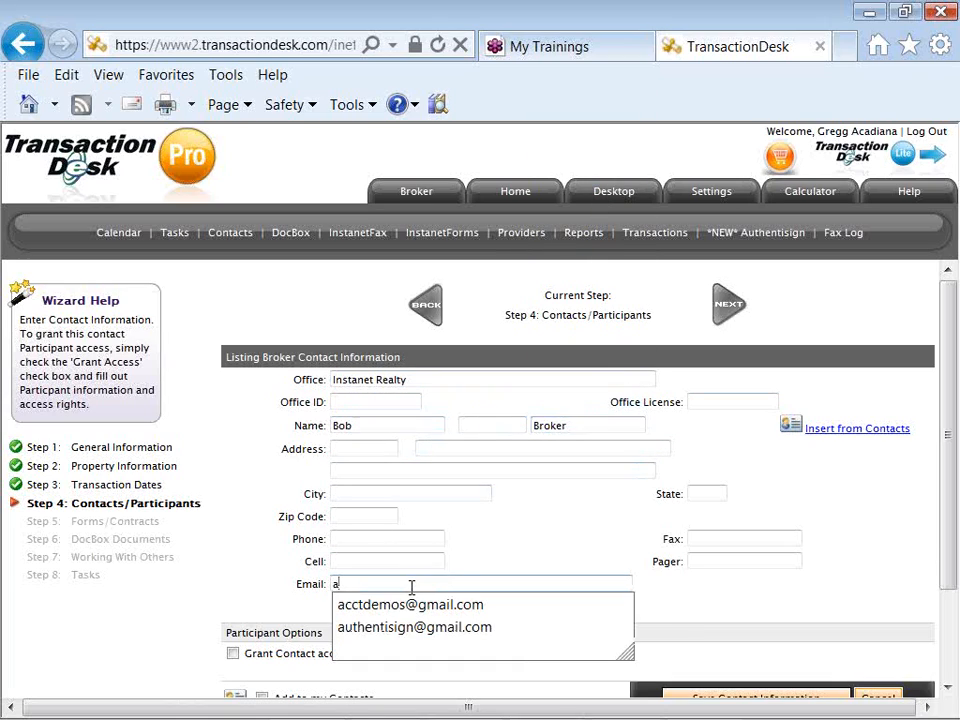
key(Down)
key(Return)
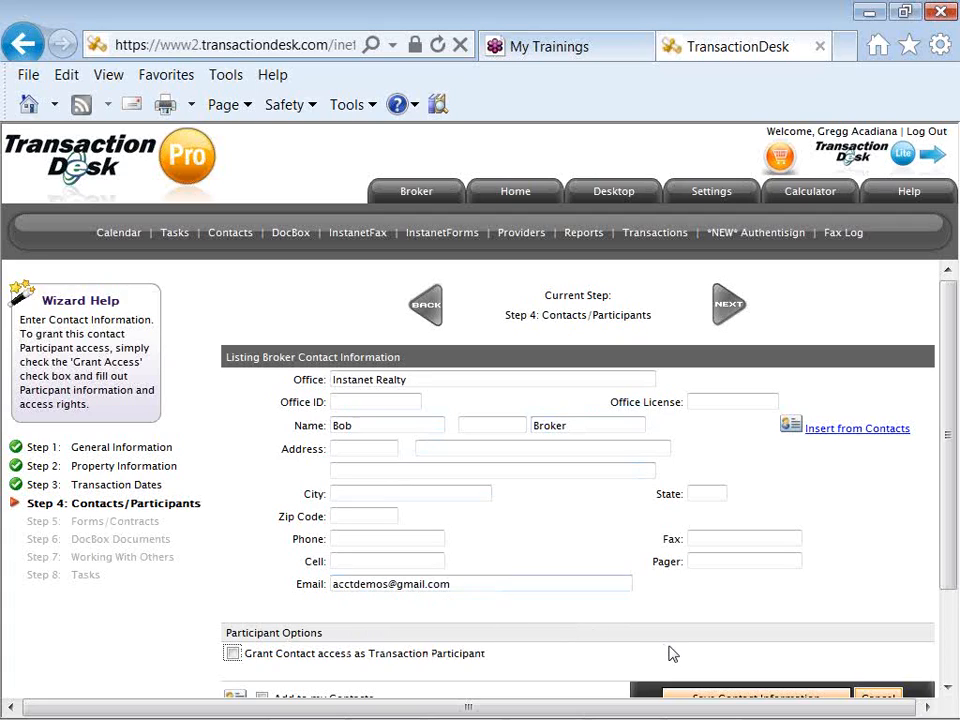
scroll(671, 660, down, 2)
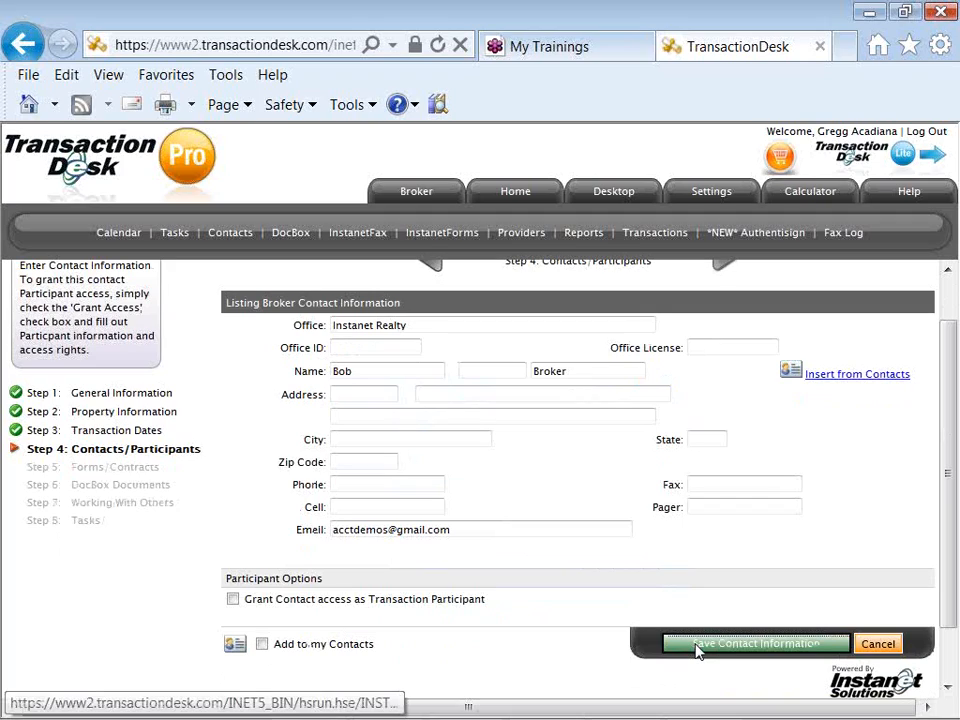
- Save the Listing Broker contact information form
click(697, 646)
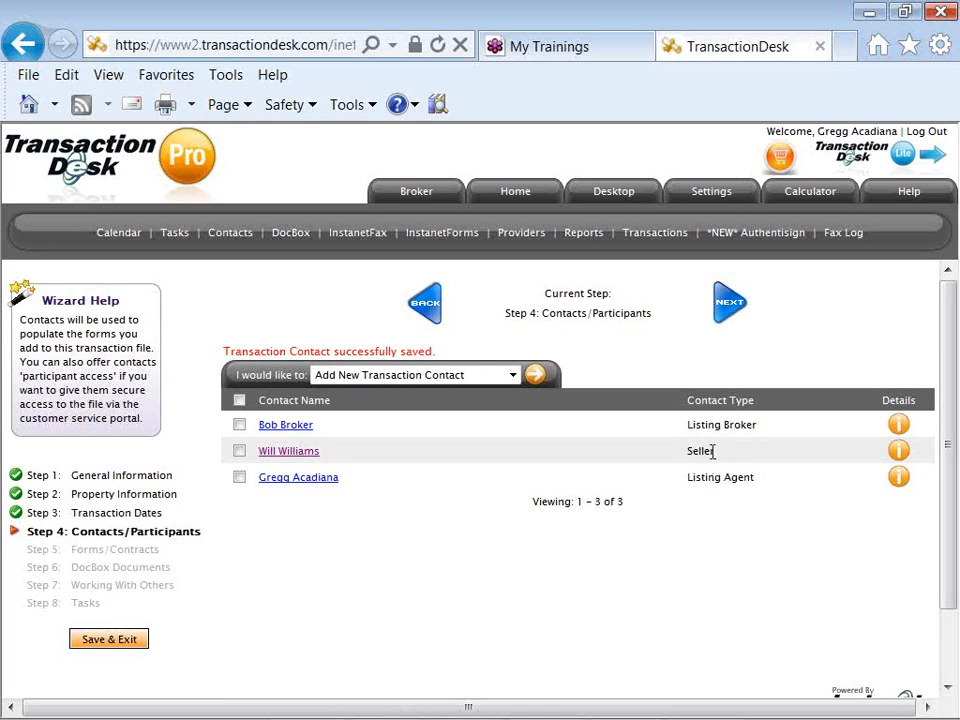
- Advance the listing wizard to Step 5 Forms/Contracts to review its six forms
click(723, 313)
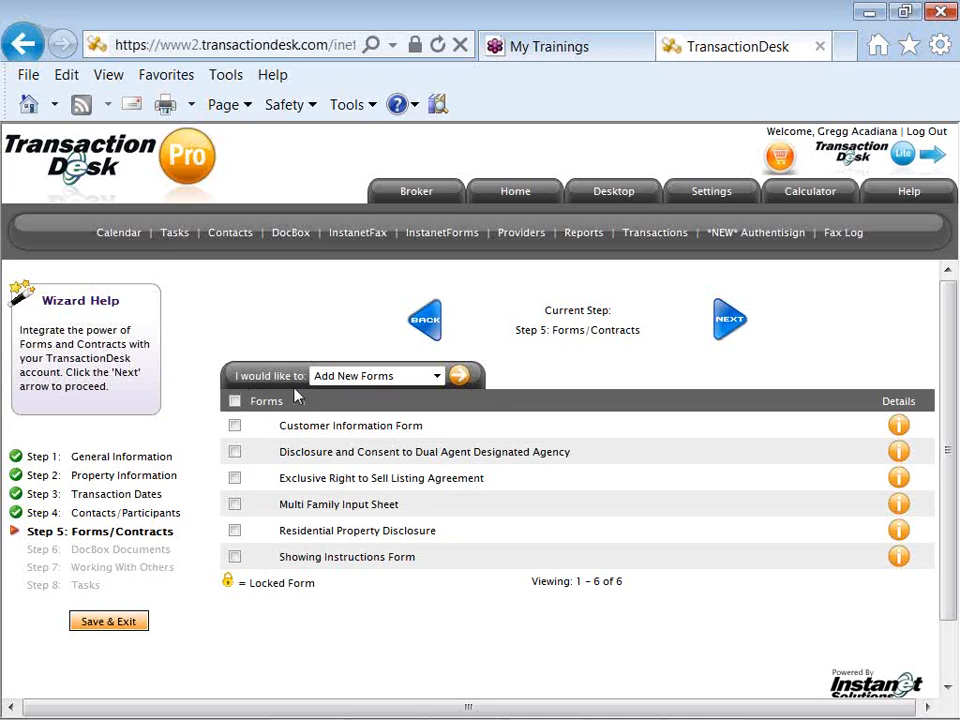
- Open the Add New Forms importer and expand Individual Forms to show its seven categories
click(458, 380)
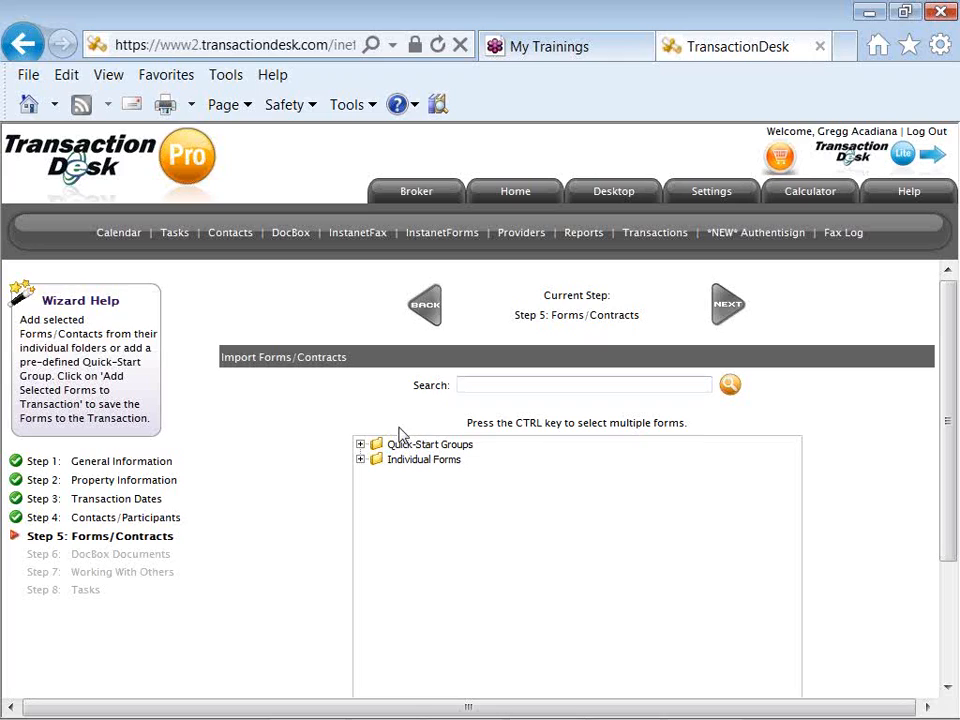
click(360, 460)
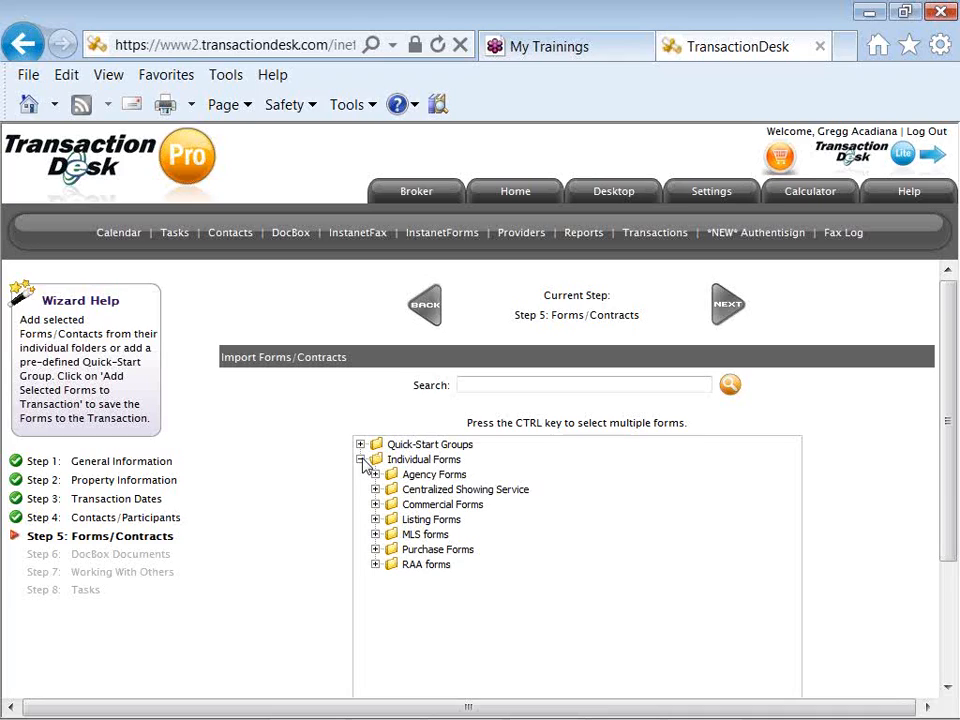
- Pick Customer Information Pamphlet and Exclusive Right to Sell Listing Agreement, then reveal Quick-Start Groups
click(375, 475)
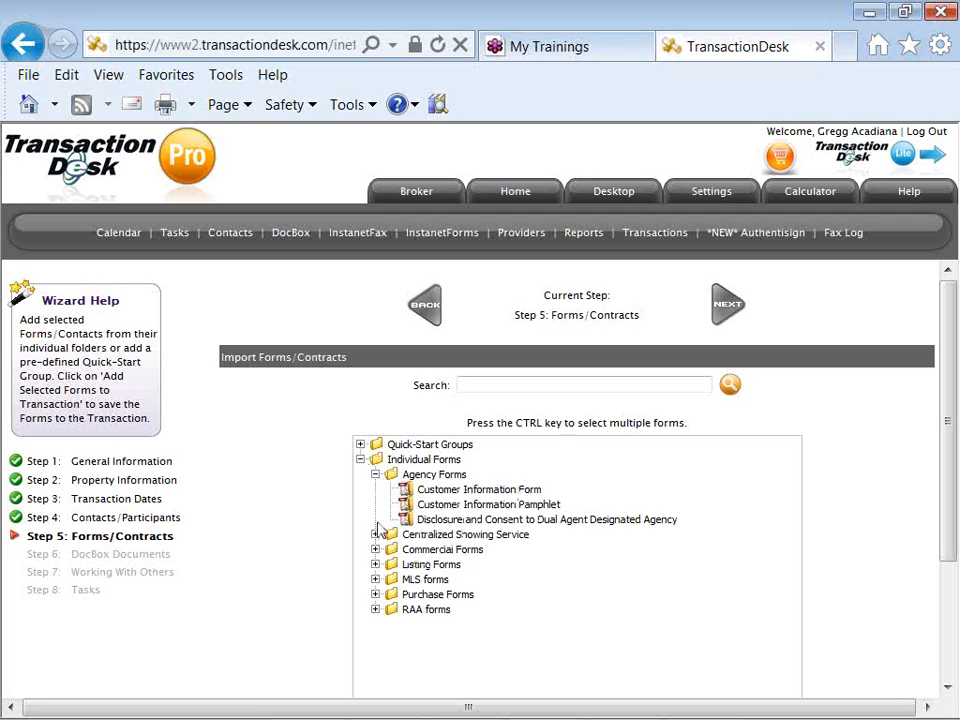
click(376, 565)
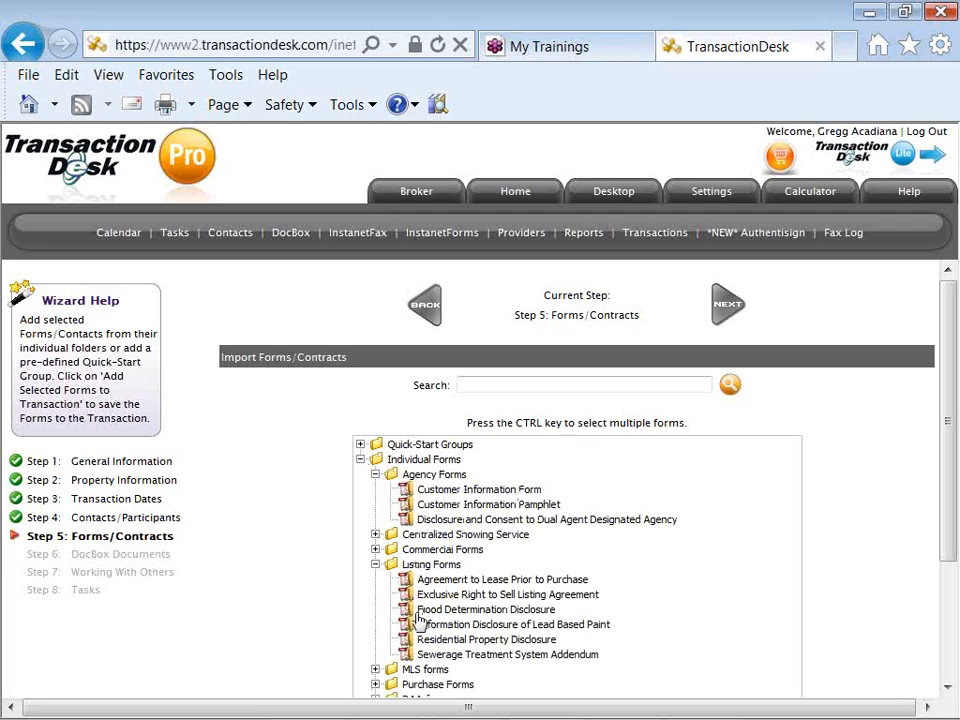
click(430, 505)
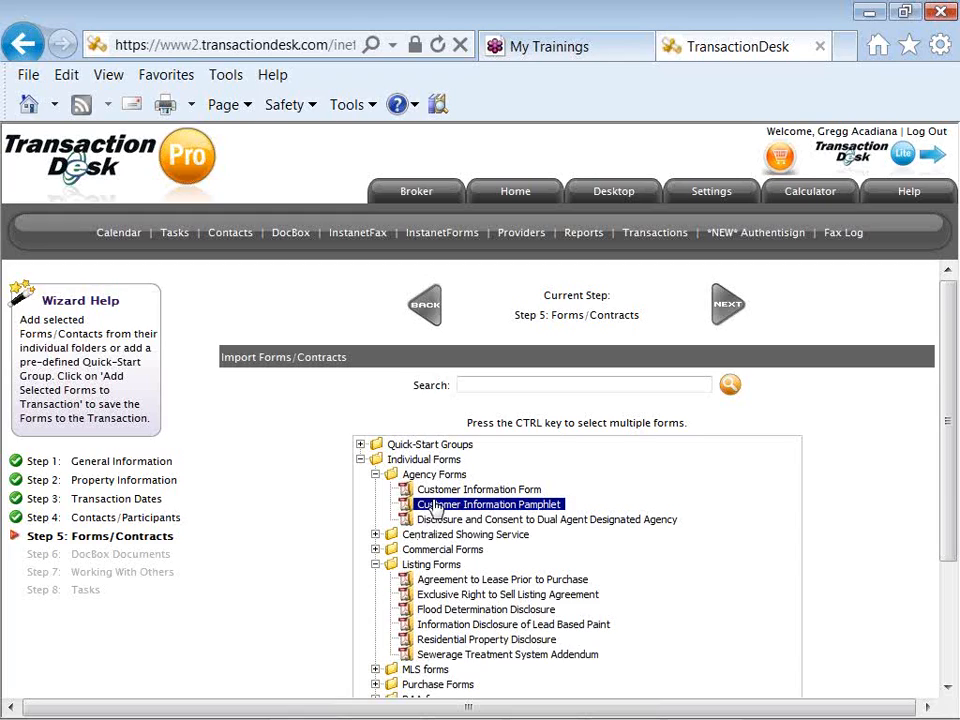
ctrl+click(445, 595)
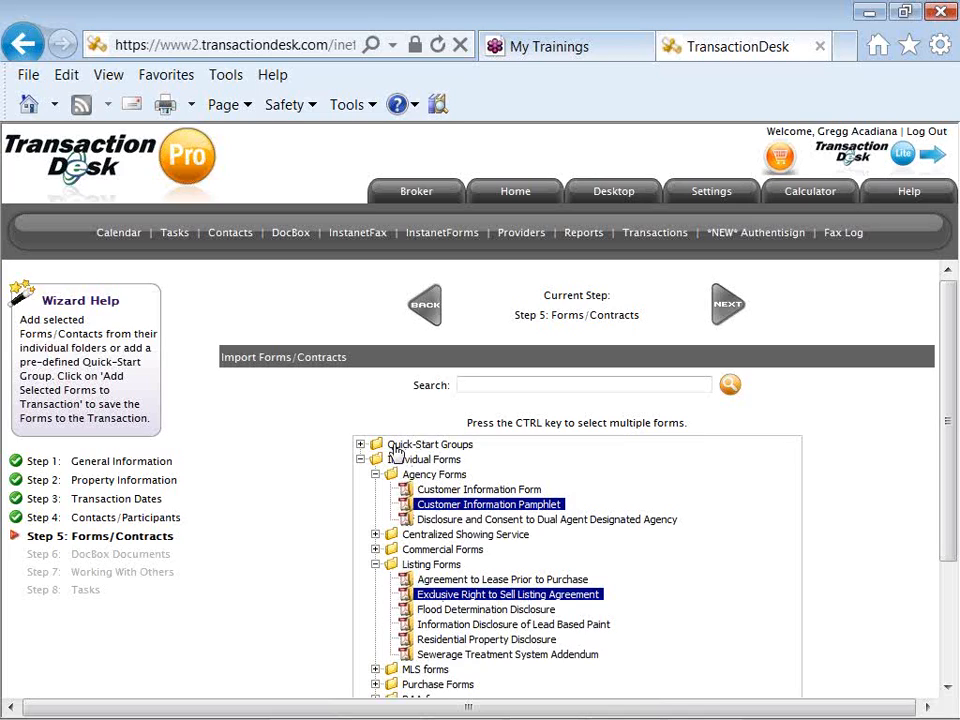
click(360, 444)
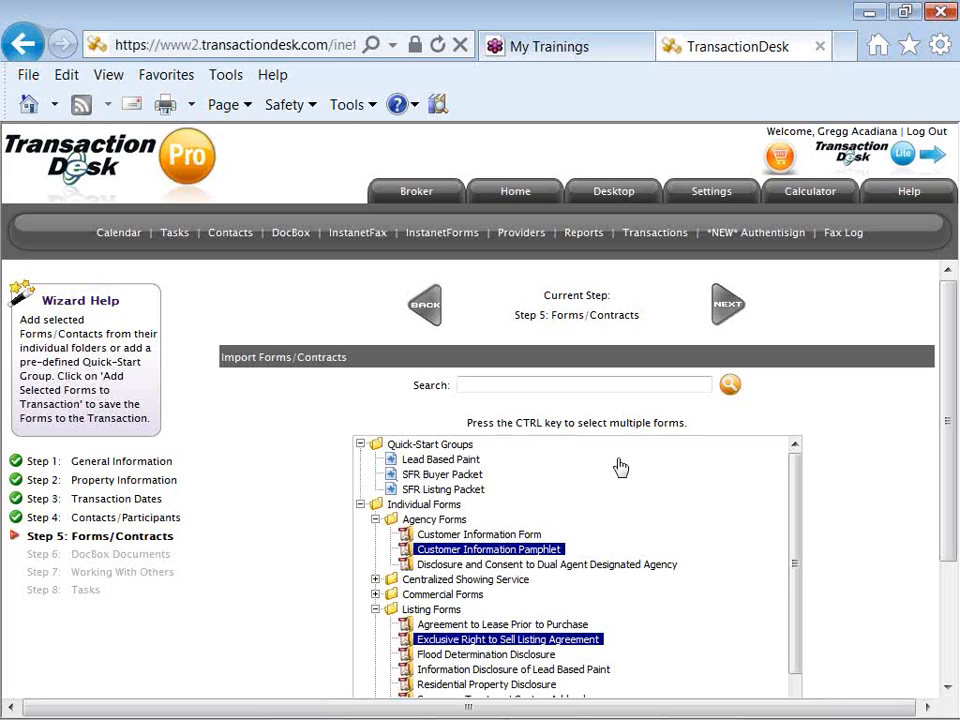
- Cancel the importer without adding forms and advance the wizard to Step 6 DocBox Documents
drag(949, 450, 949, 535)
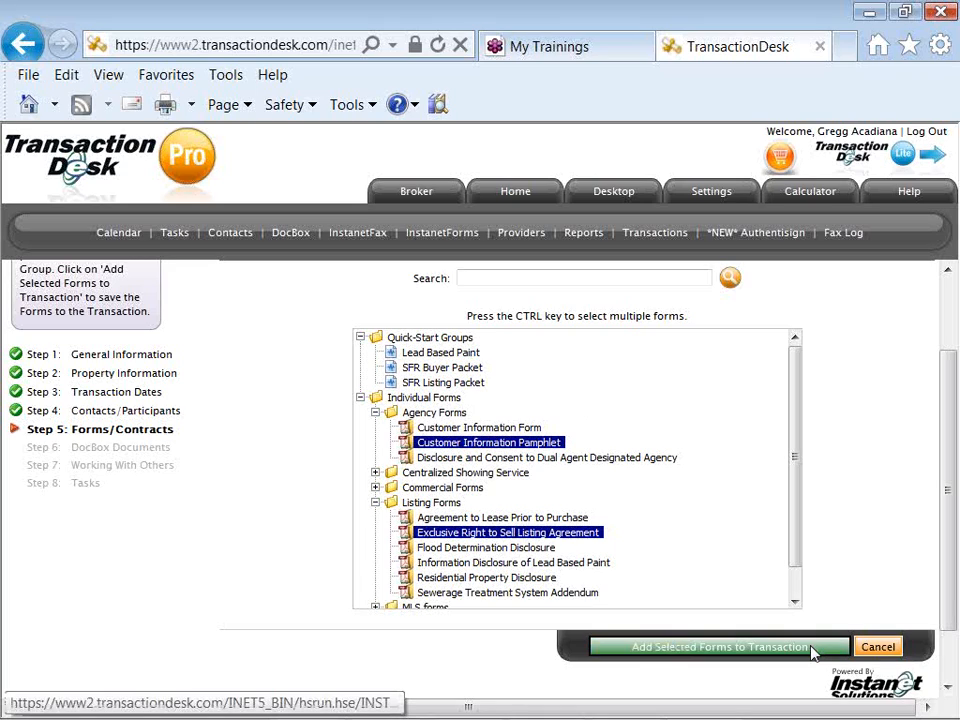
click(862, 650)
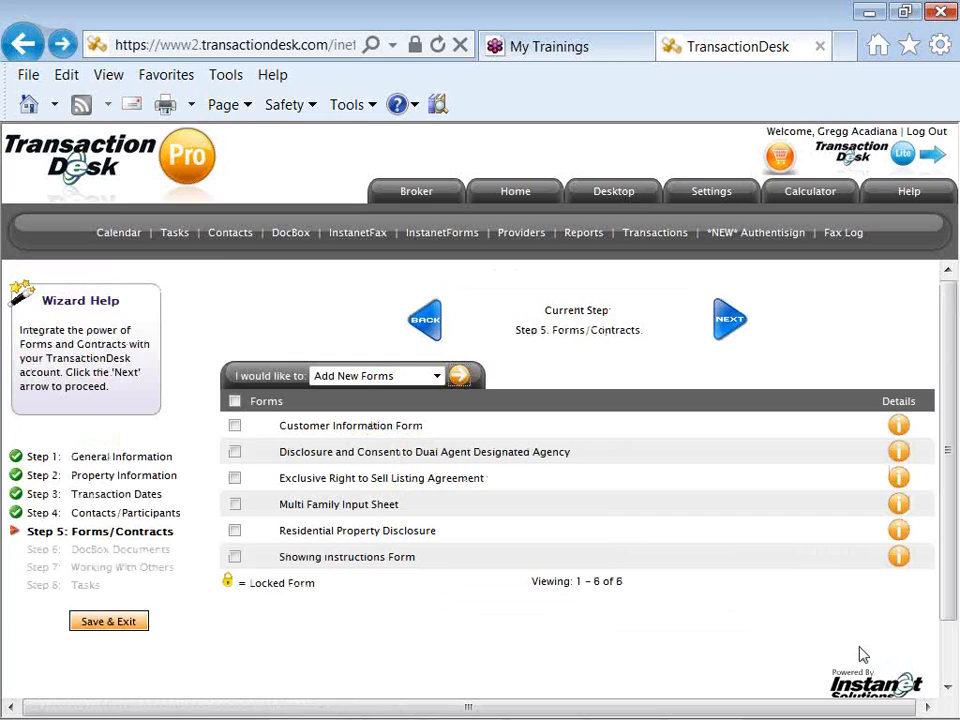
click(727, 322)
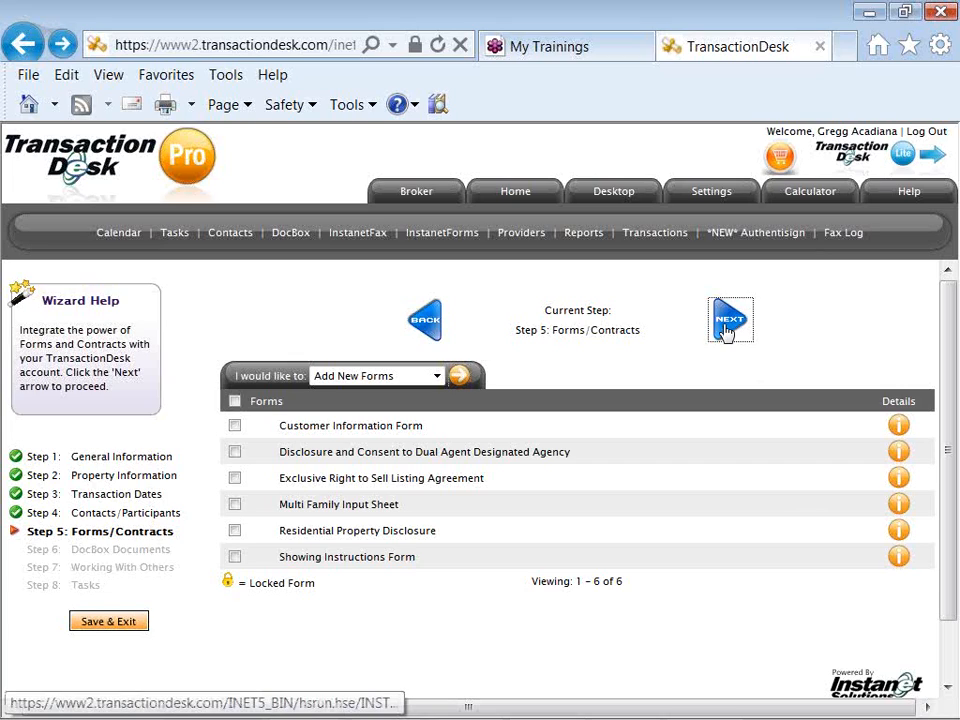
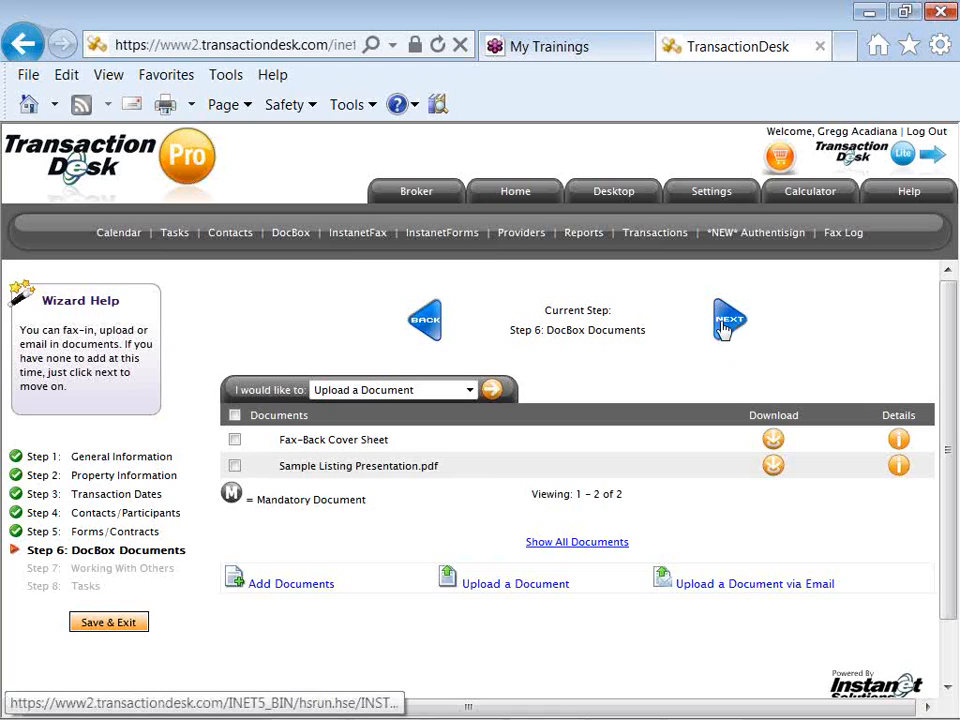
- Advance the wizard to Step 7 Working With Others, toggling sharing on and back off
click(724, 329)
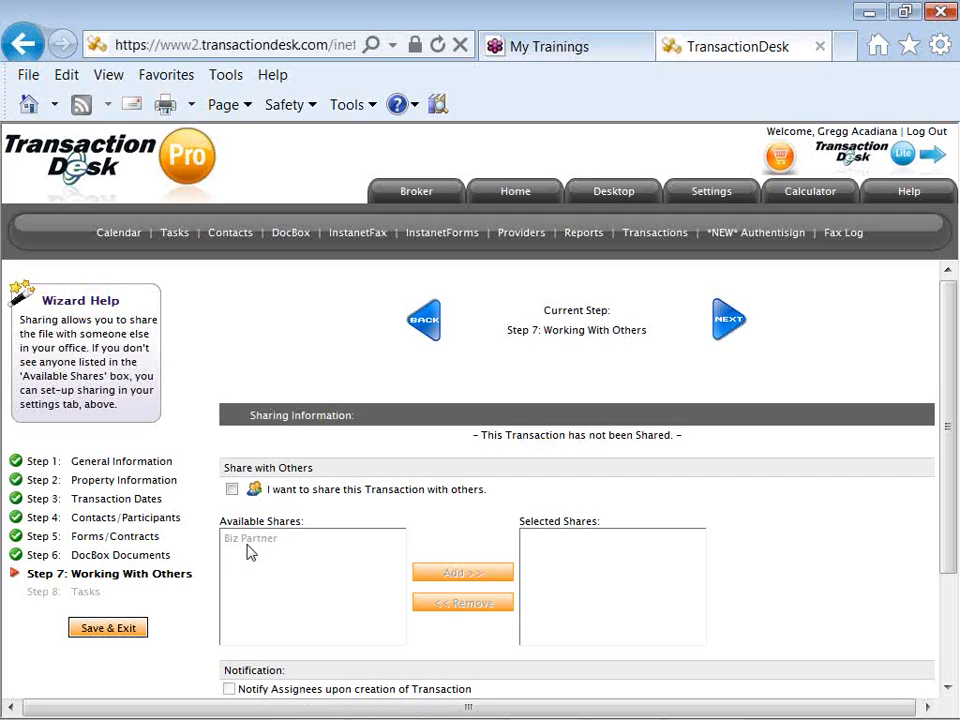
click(231, 489)
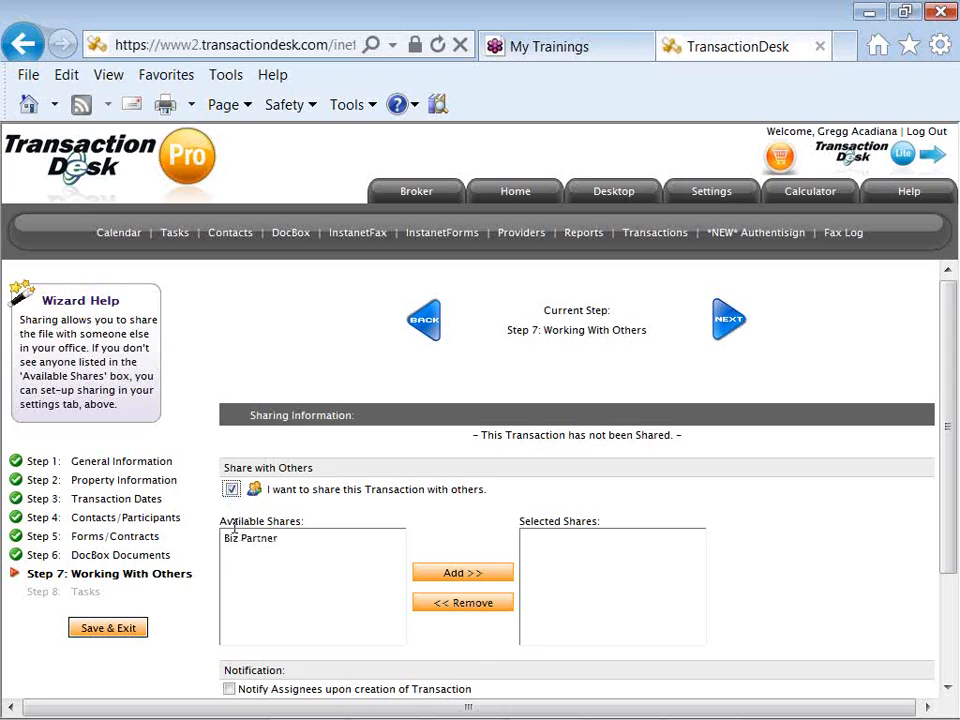
click(232, 490)
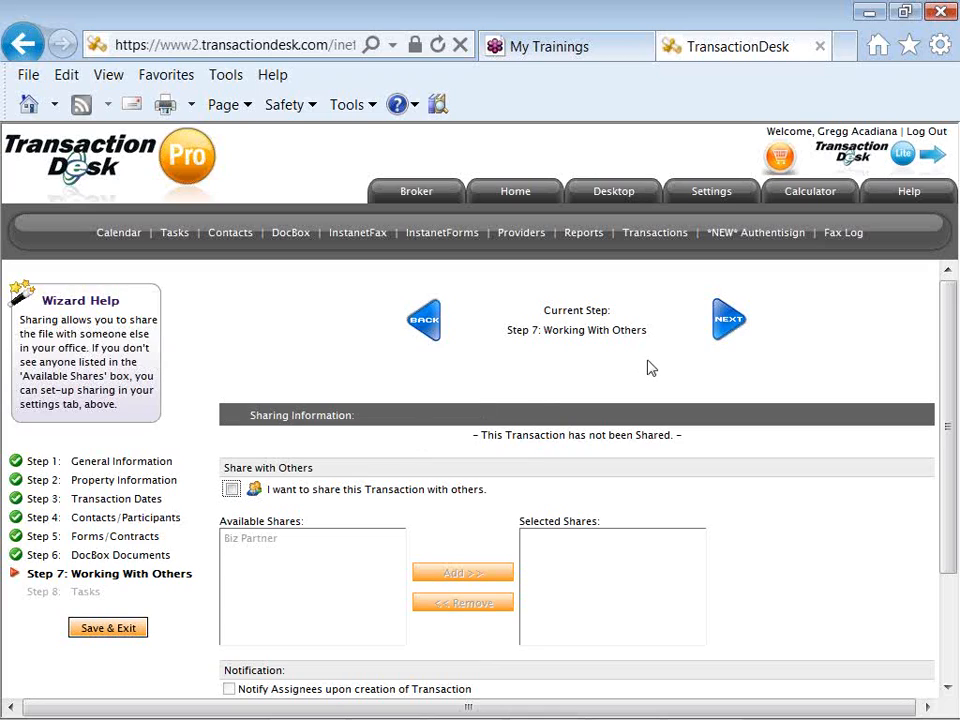
- Move on to Step 8, Tasks, showing the transaction's five open tasks
click(728, 320)
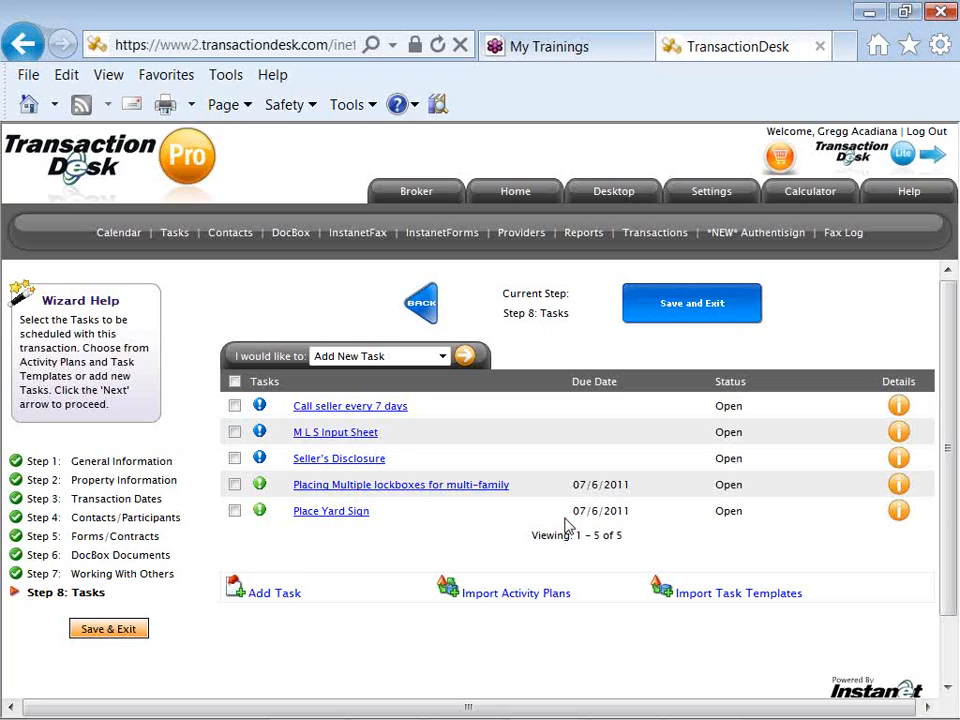
- Save and exit the wizard, then scroll through the transaction overview page
click(690, 311)
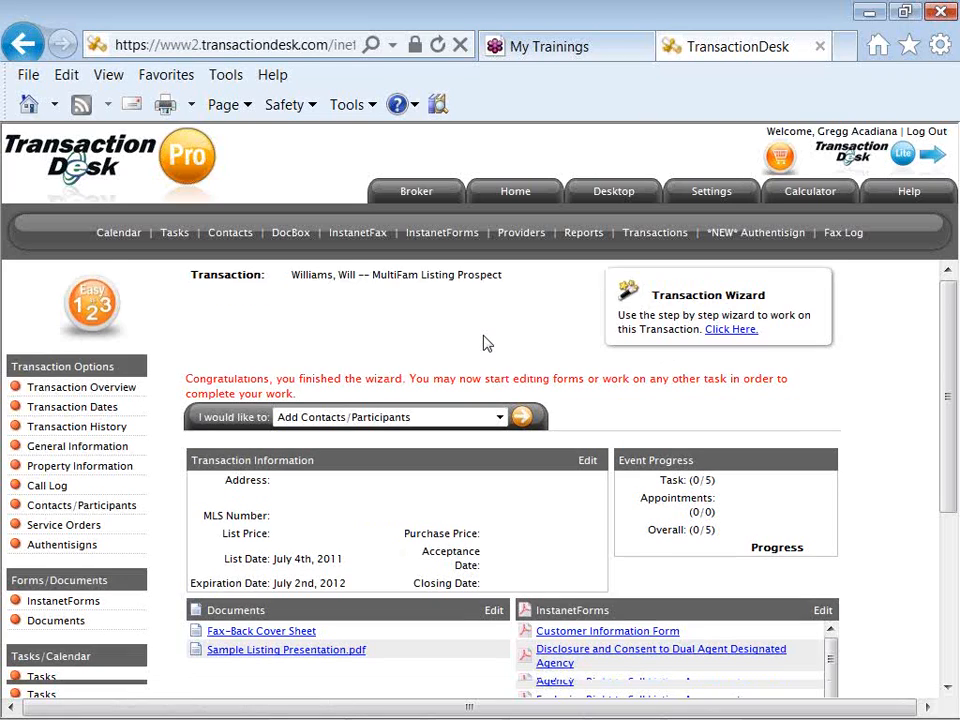
scroll(483, 343, down, 1)
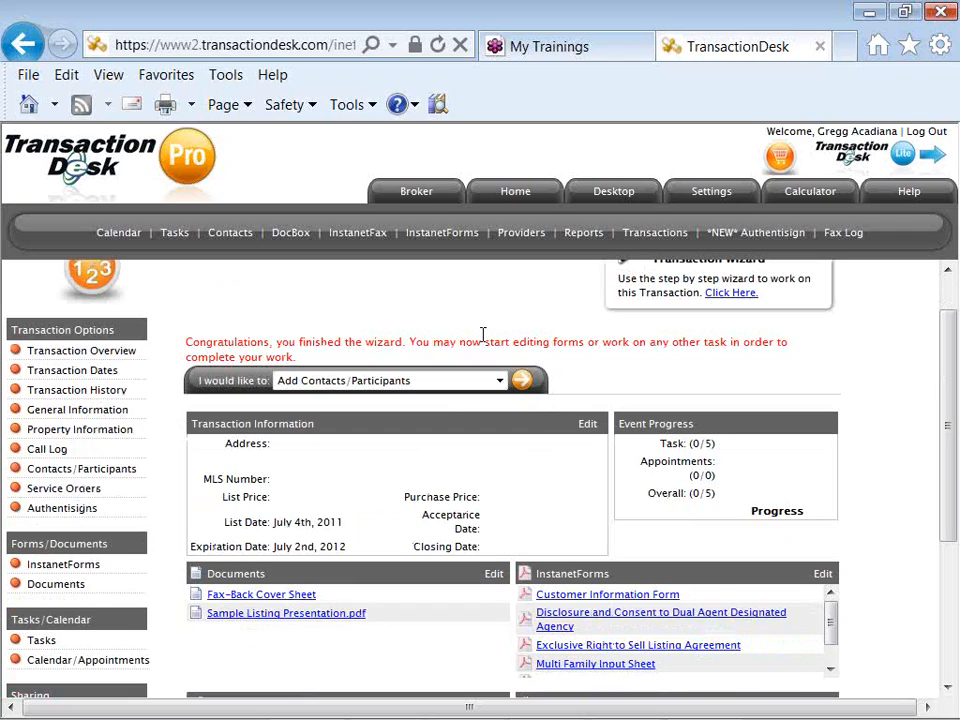
scroll(485, 338, down, 1)
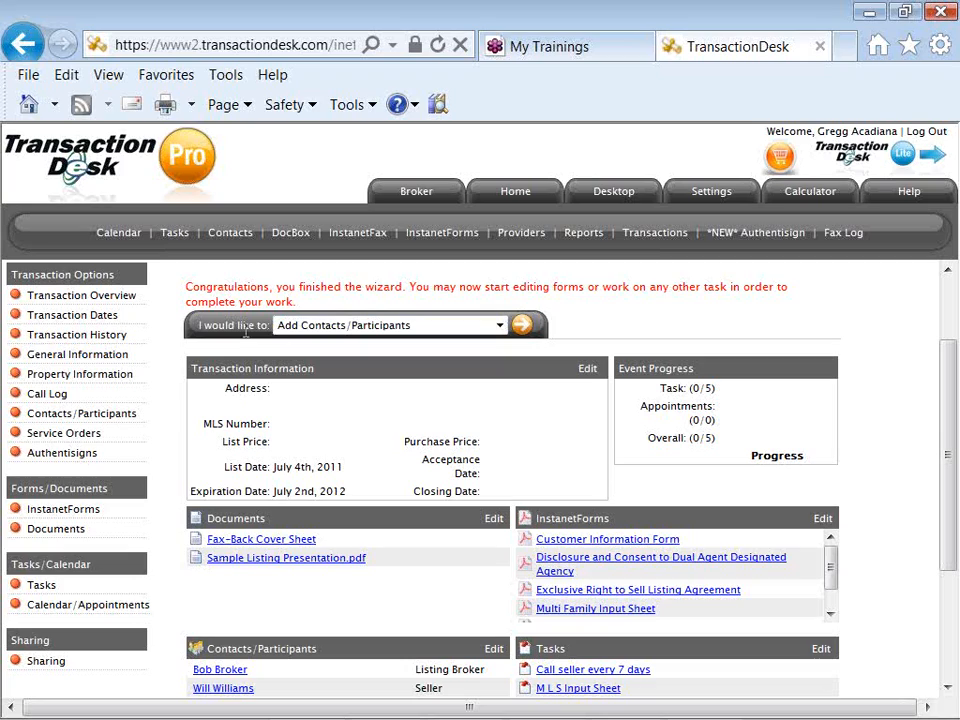
drag(267, 328, 198, 327)
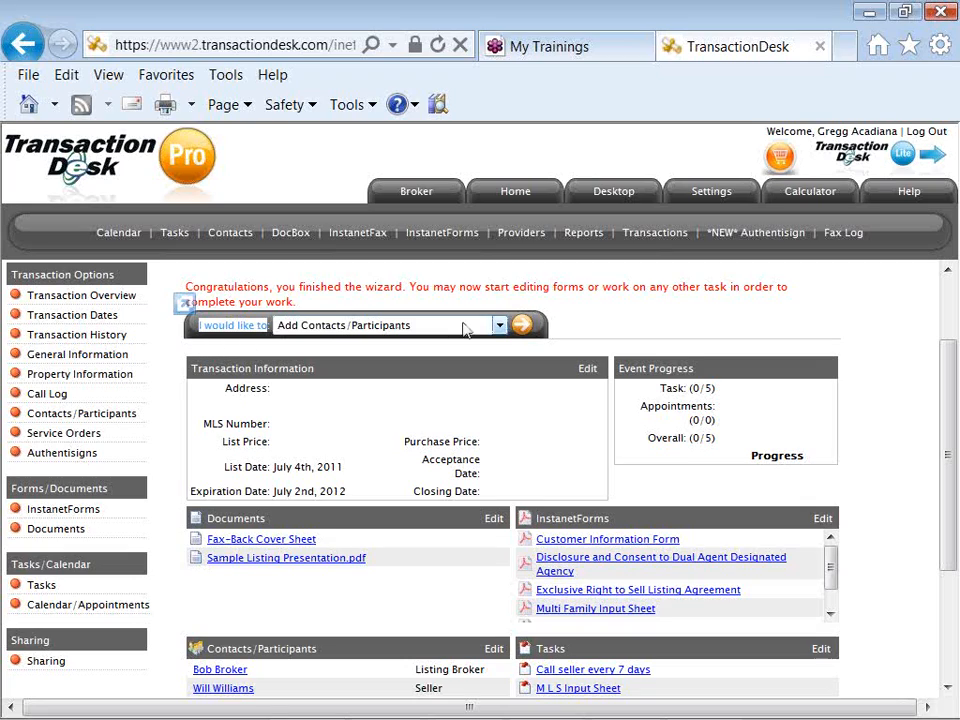
- Start an Import Data action from Acadiana MLS with Property MLS ID L10217917
click(499, 327)
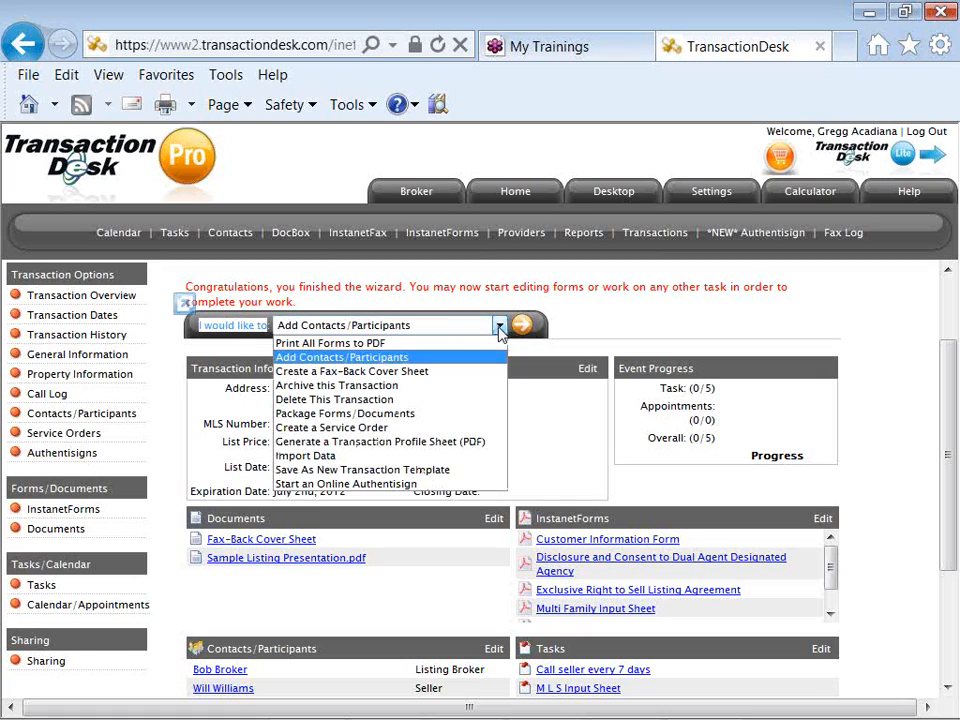
click(455, 456)
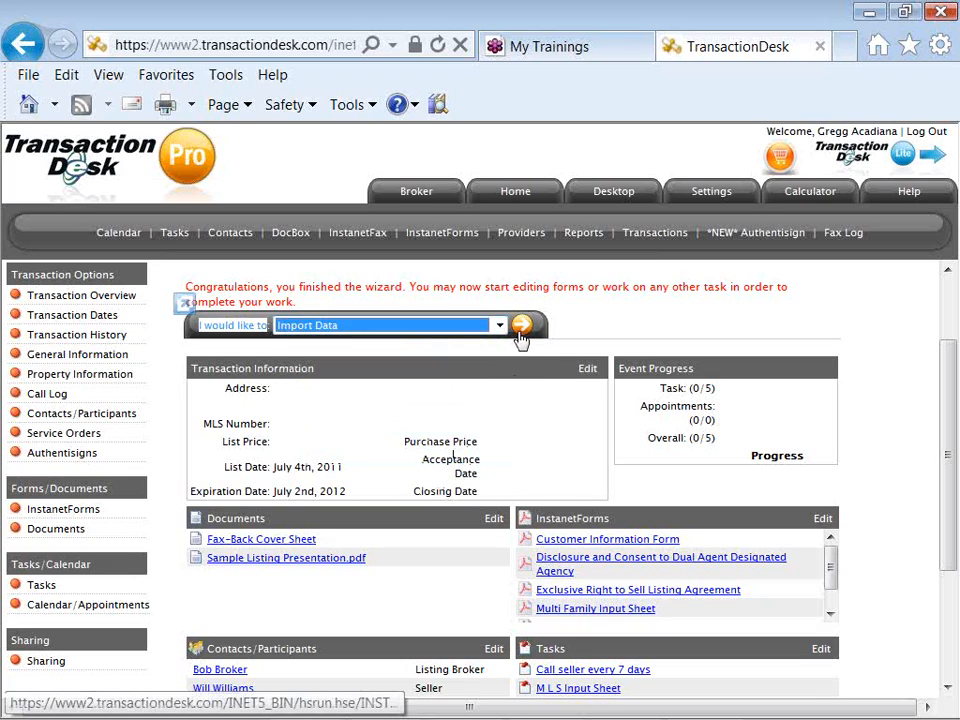
click(521, 337)
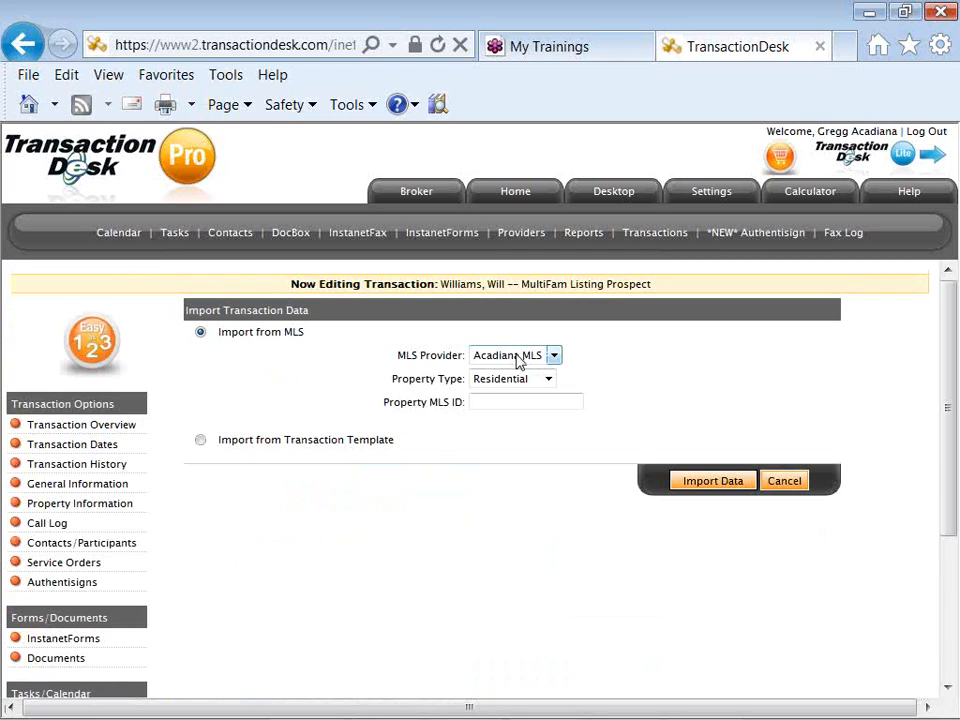
click(506, 400)
click(506, 400)
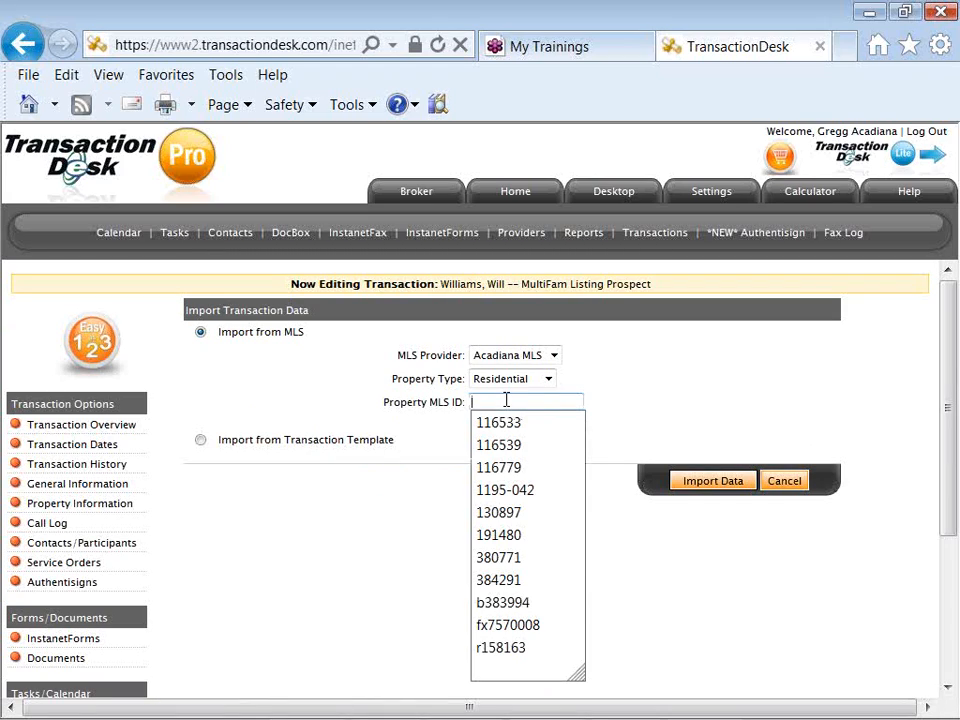
text(L10217917)
click(611, 401)
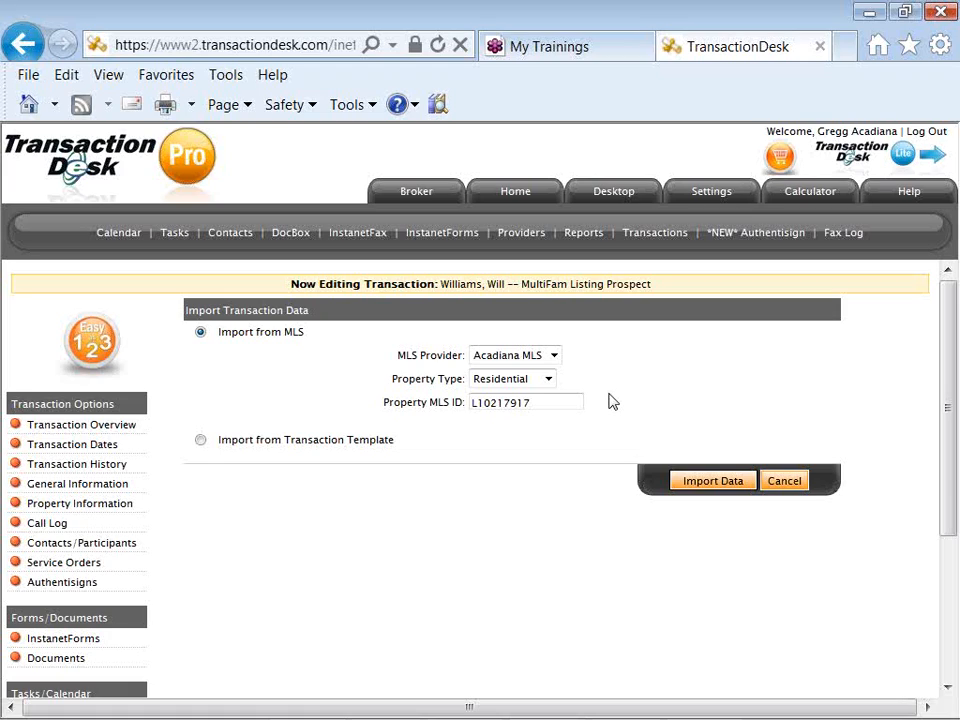
- Import the MLS listing, adding the address and $399,900.00 price, then view InstanetForms
click(718, 493)
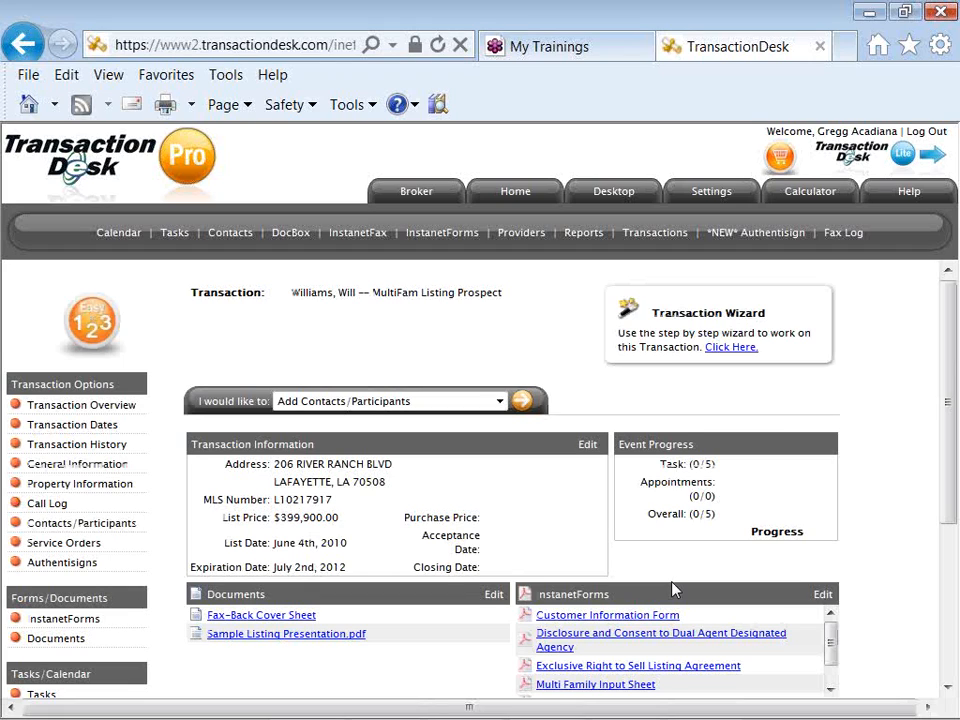
scroll(675, 590, down, 2)
scroll(675, 590, down, 1)
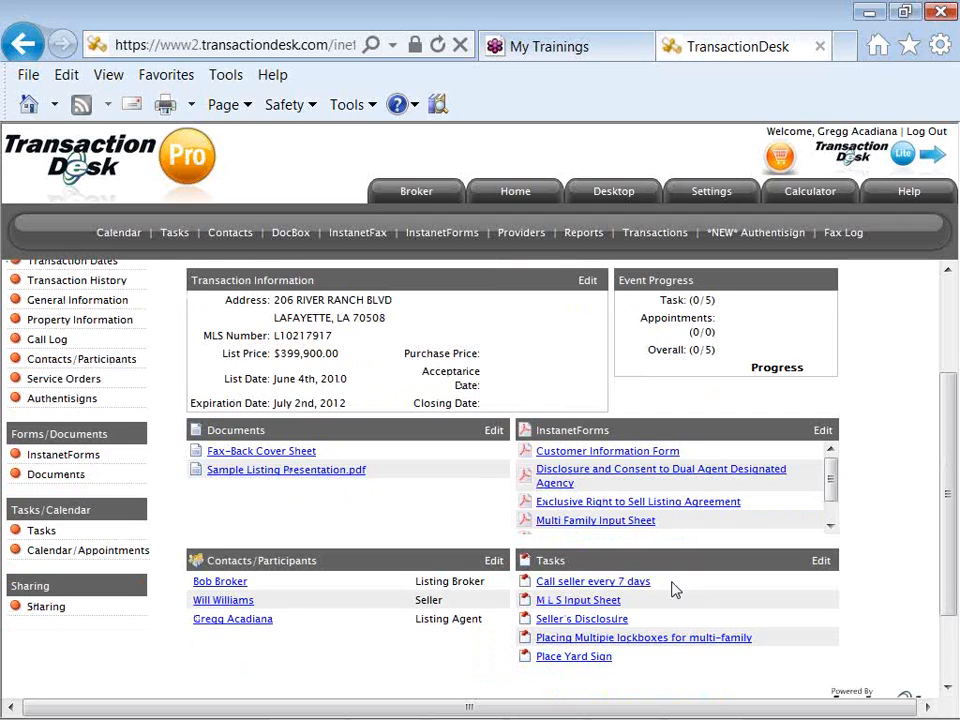
scroll(675, 590, up, 1)
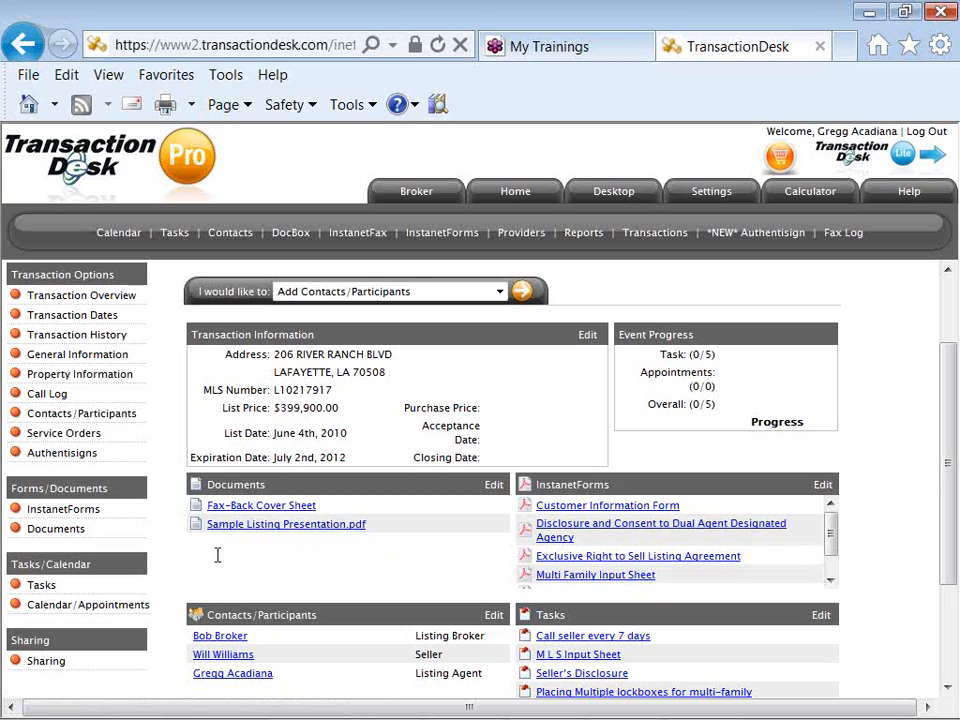
click(63, 510)
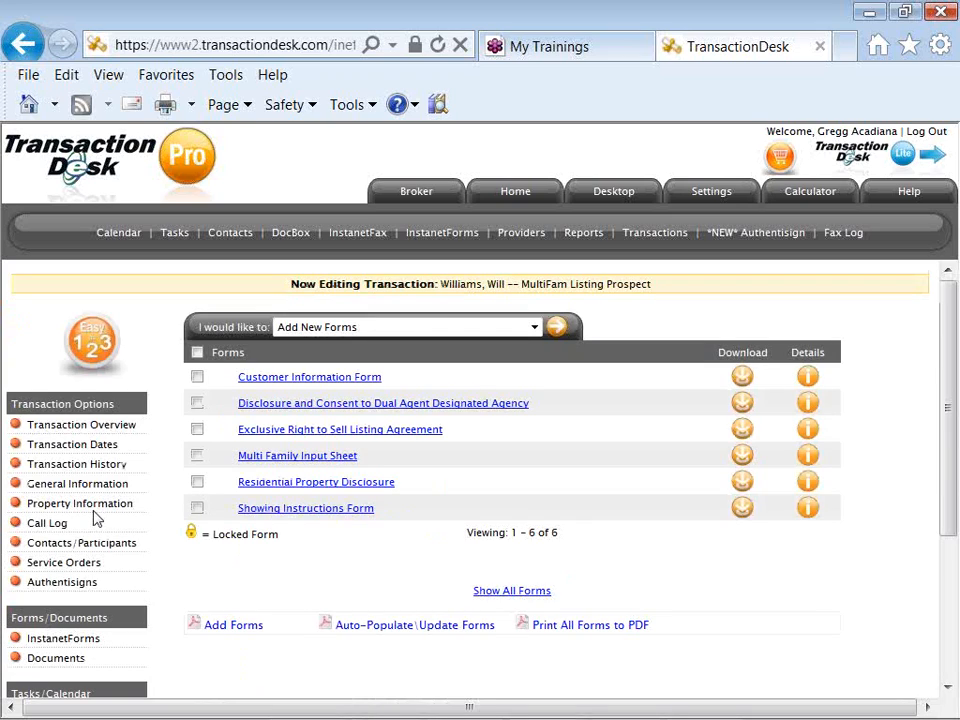
- Auto-populate all six transaction forms with the imported listing data
click(416, 626)
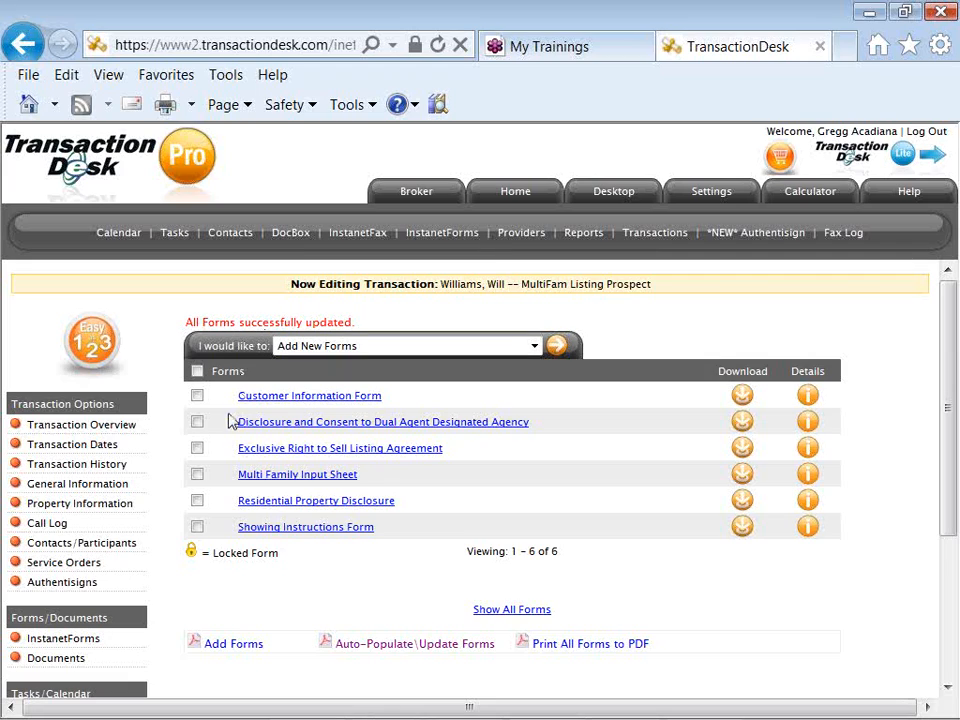
- Open the Exclusive Right to Sell Listing Agreement from the forms list
click(270, 452)
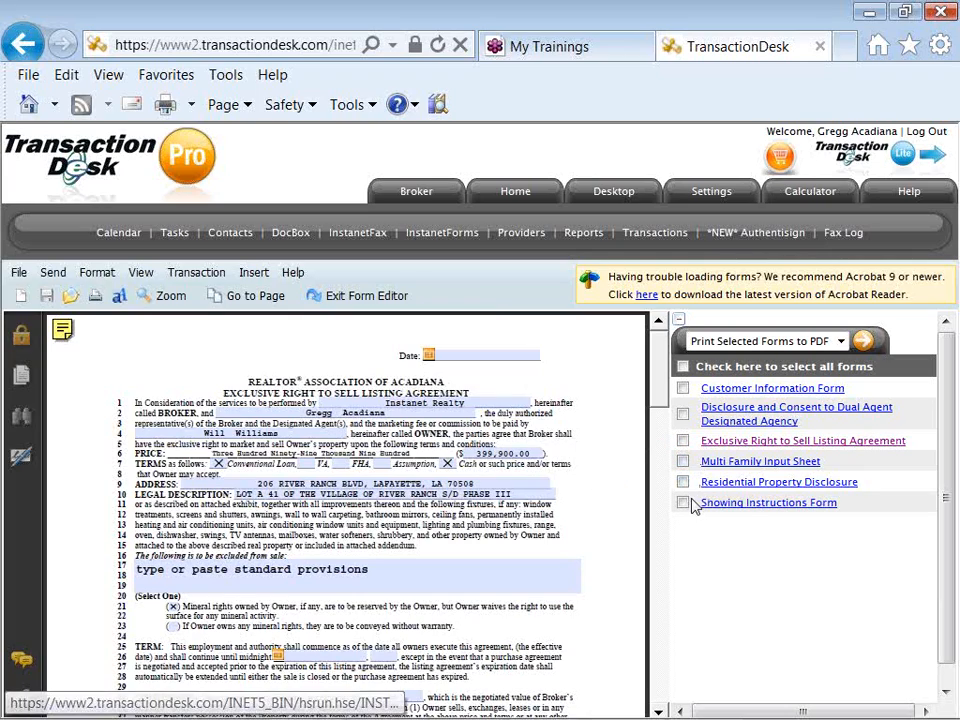
- Shrink the forms panel and enter TBD in the agreement's top Date field
click(679, 321)
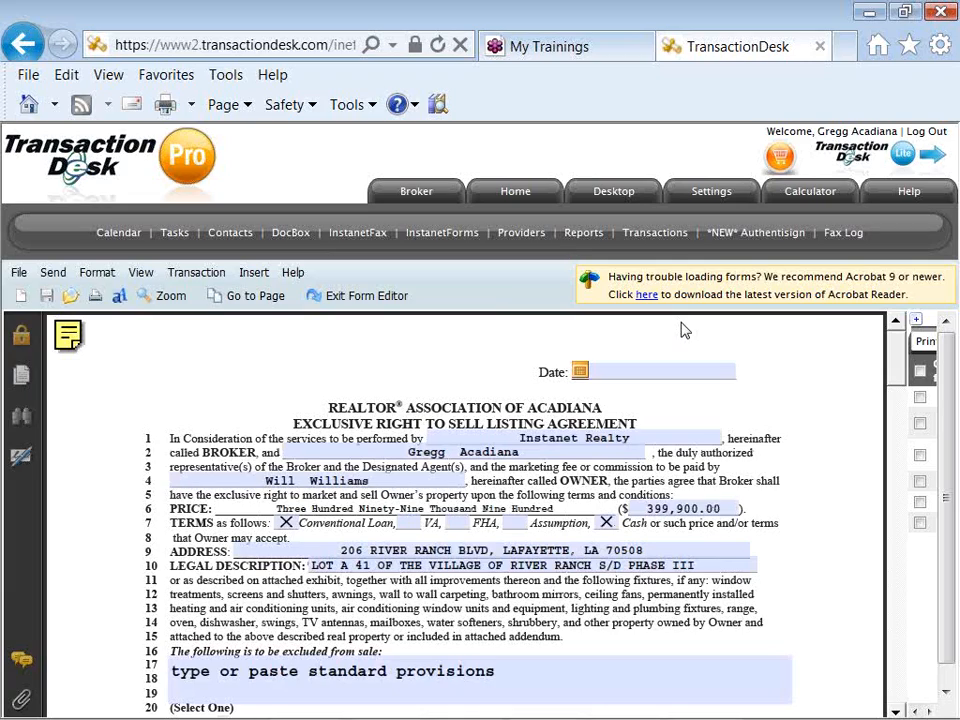
click(637, 371)
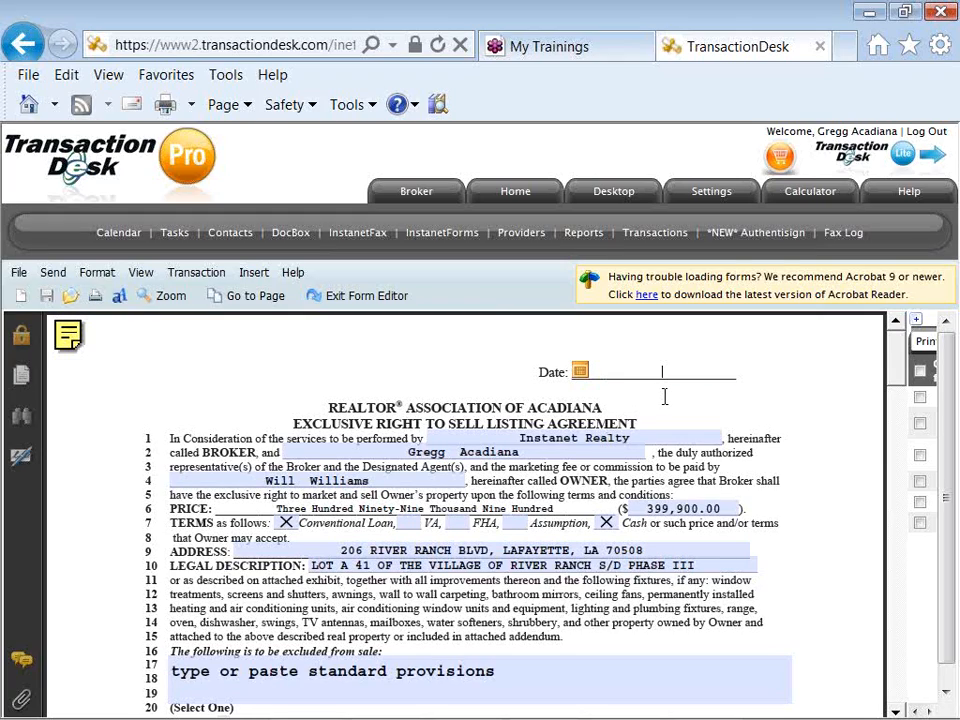
text(TBD:)
text(123s)
scroll(895, 385, down, 2)
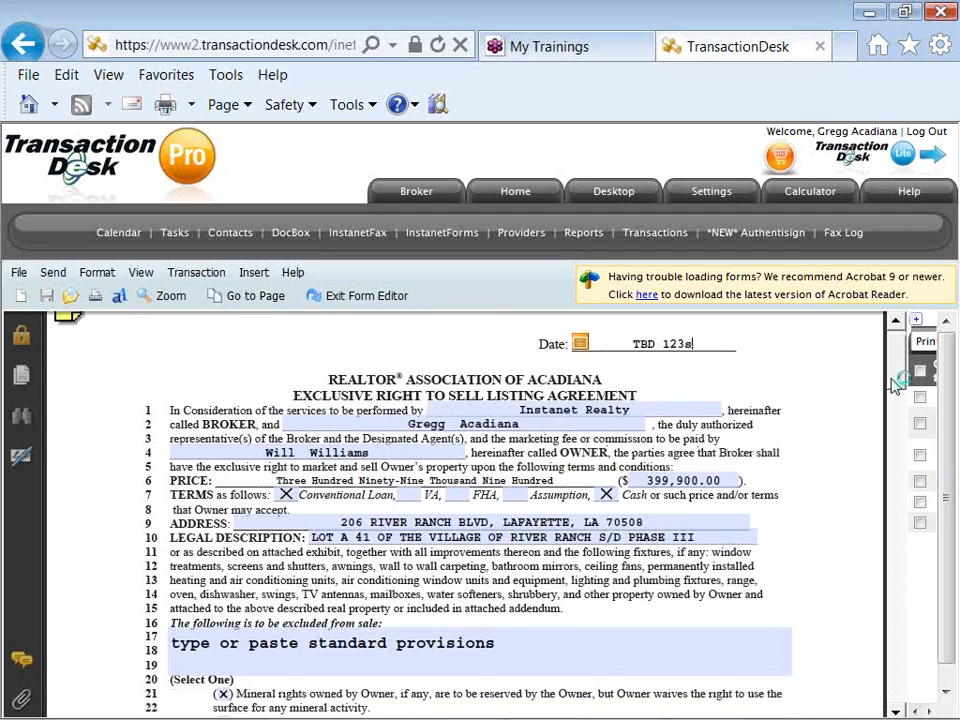
scroll(895, 385, down, 2)
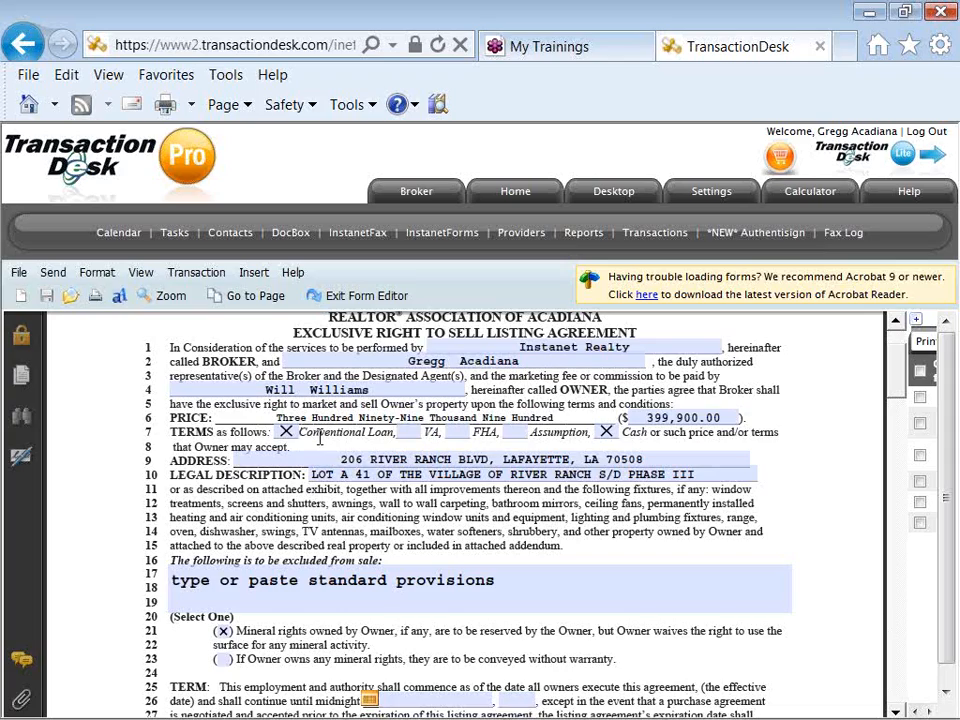
- Clear Cash, mark Assumption on the TERMS line, and keep Owner reserving mineral rights
click(603, 433)
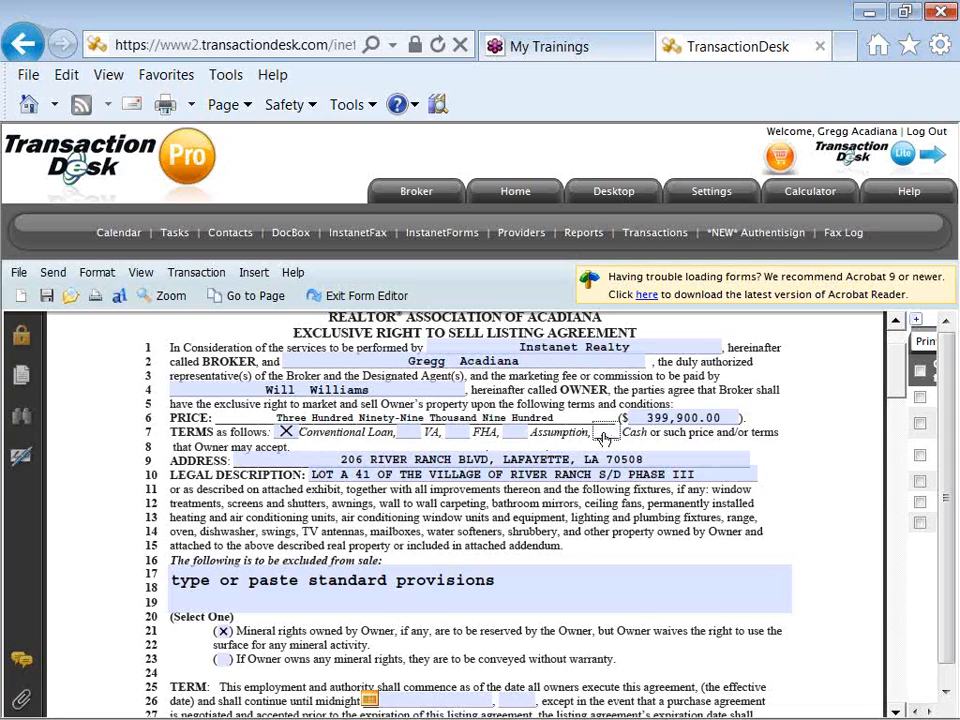
click(515, 436)
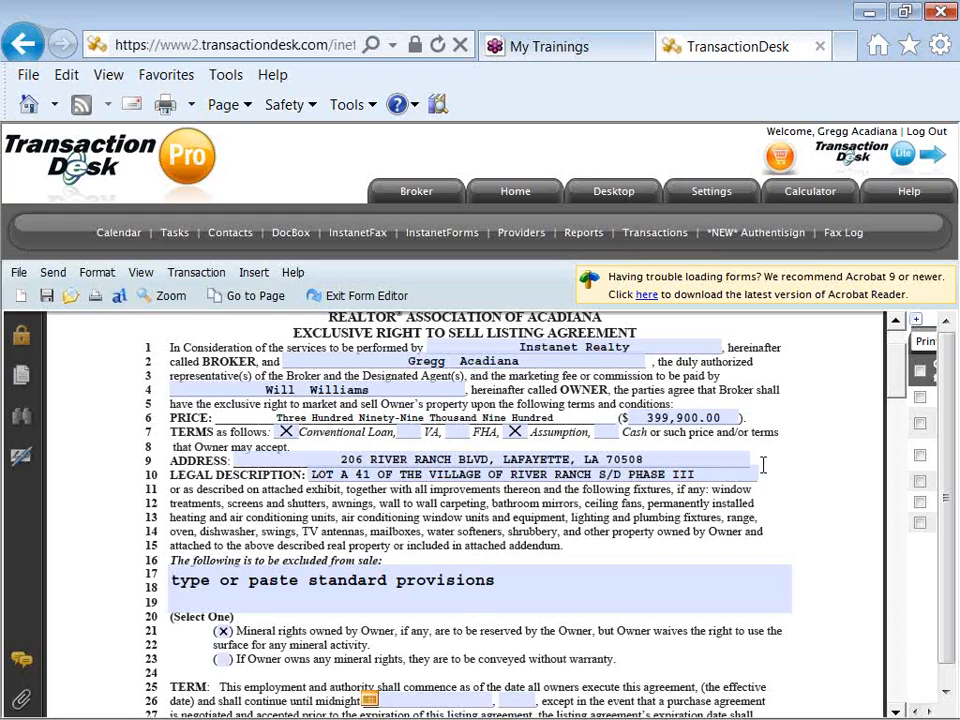
scroll(898, 374, down, 2)
drag(896, 368, 895, 386)
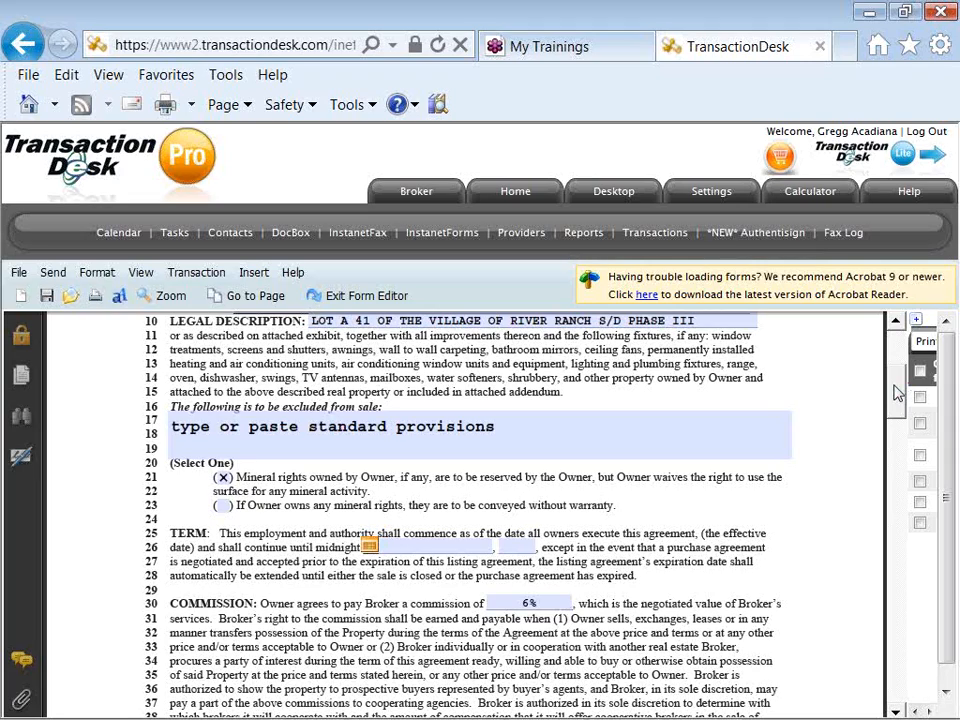
scroll(897, 393, down, 1)
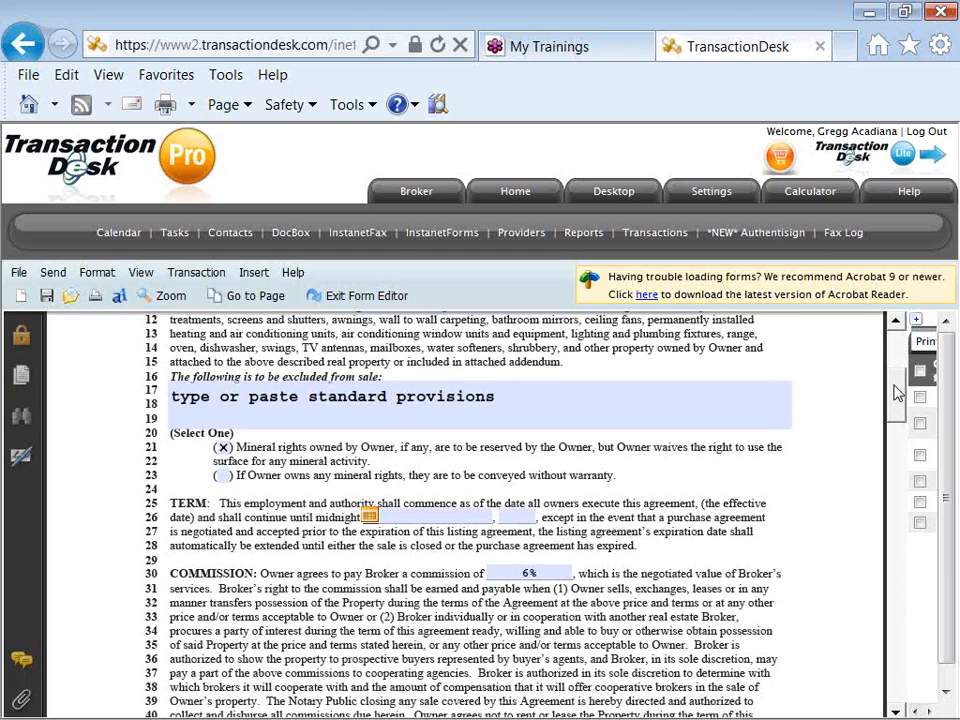
scroll(897, 393, down, 1)
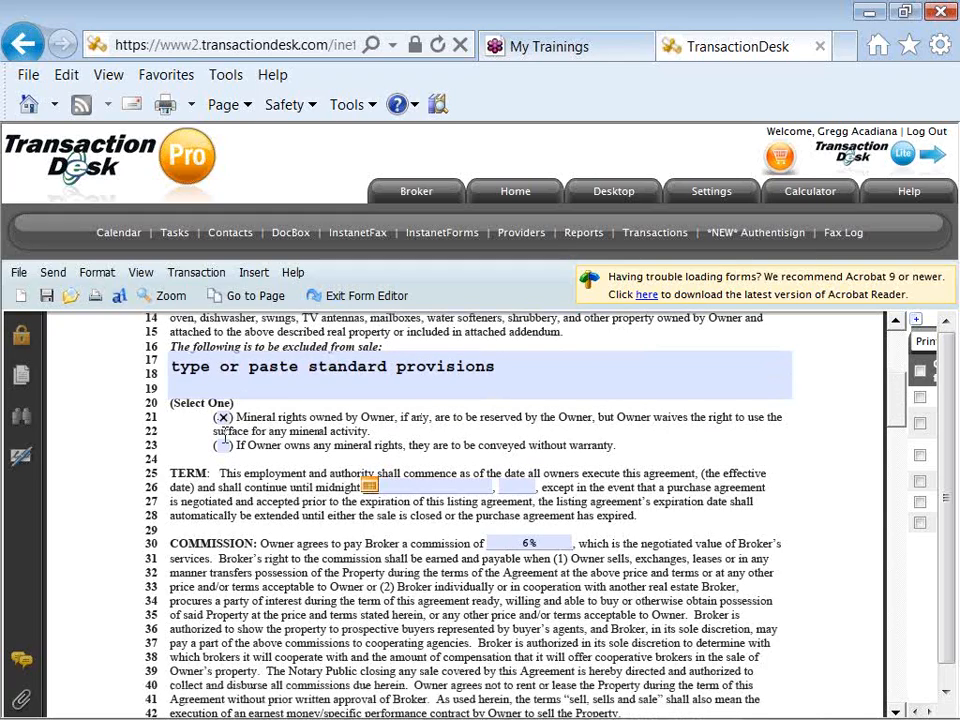
click(222, 446)
click(222, 418)
- Pick August 2, 2012 as the listing term's end date on line 26
click(369, 487)
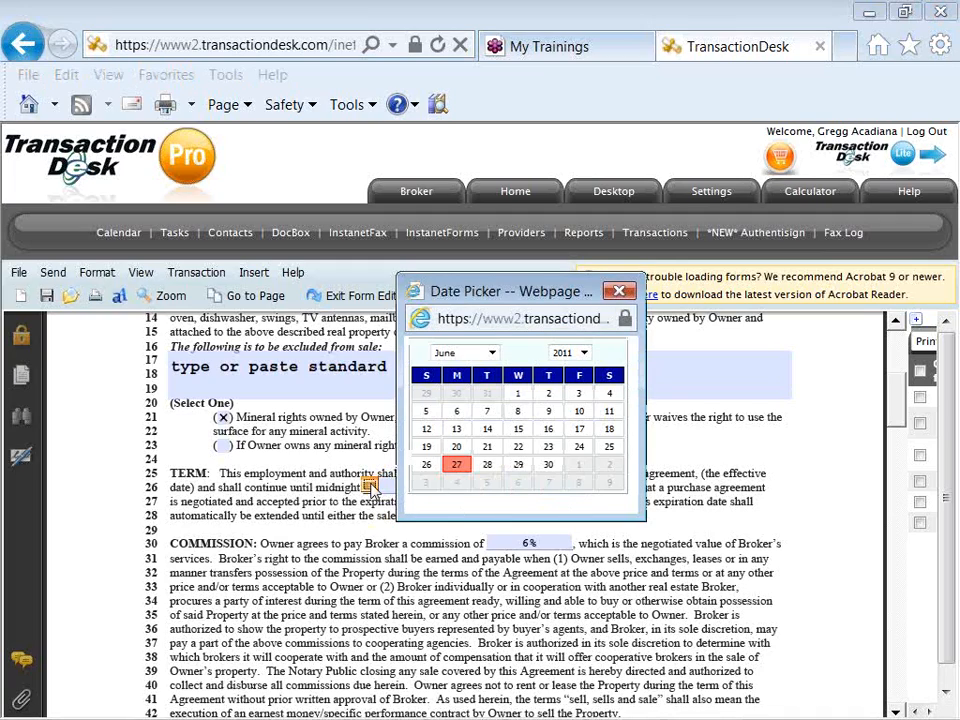
click(584, 354)
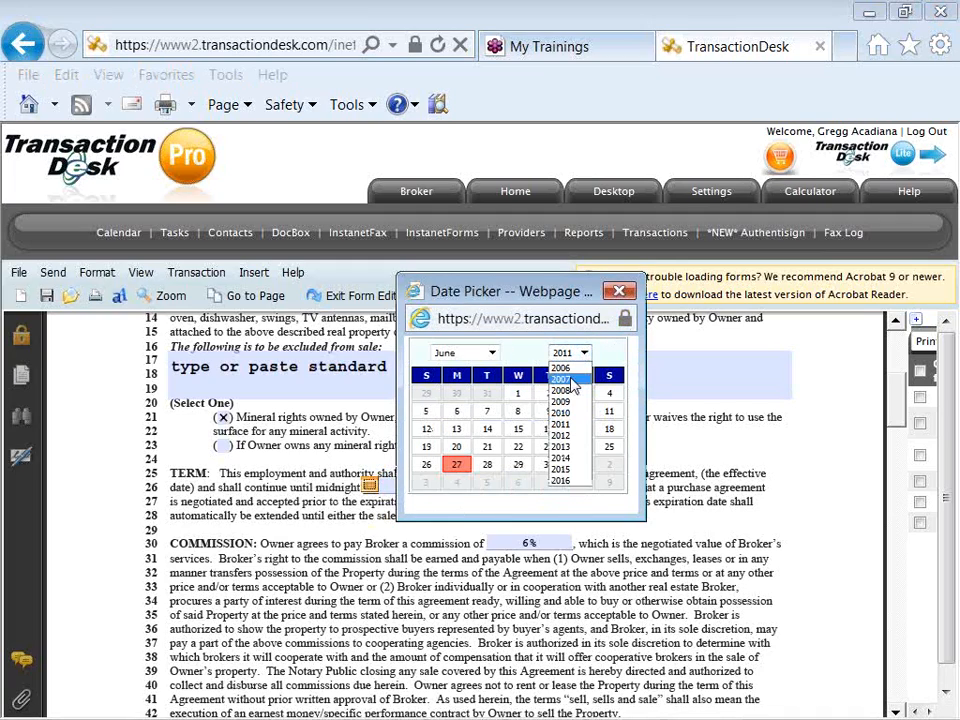
click(566, 437)
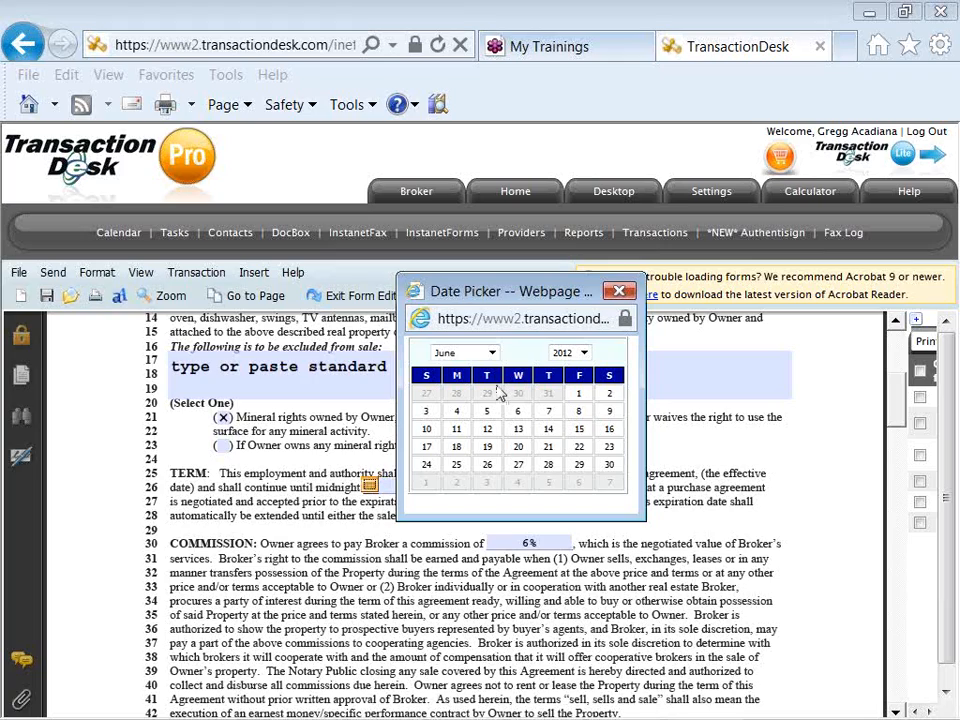
click(491, 353)
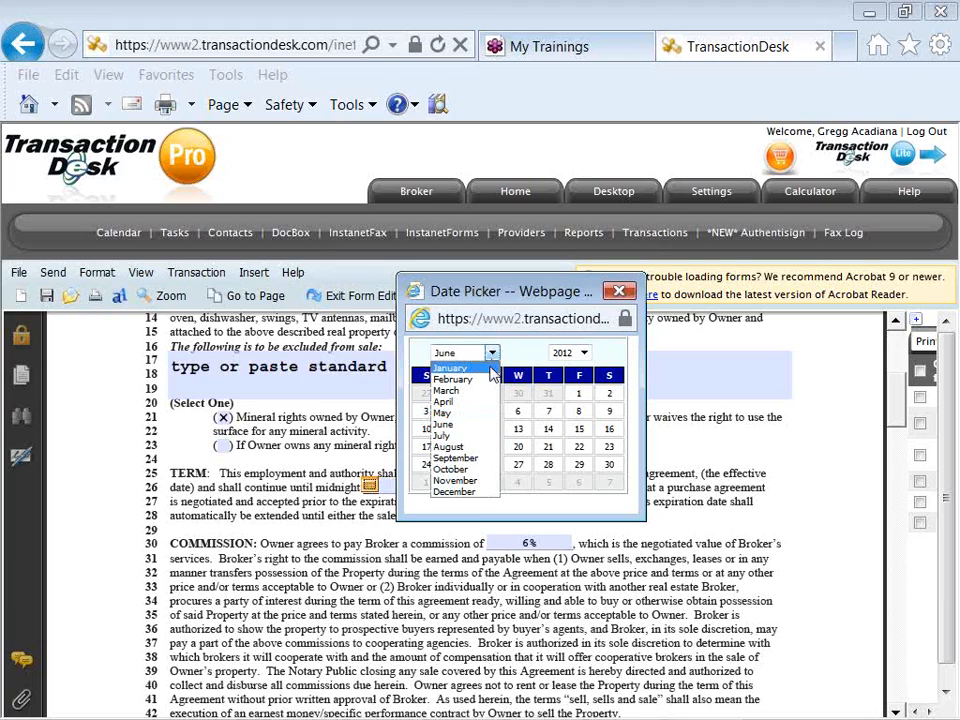
click(490, 436)
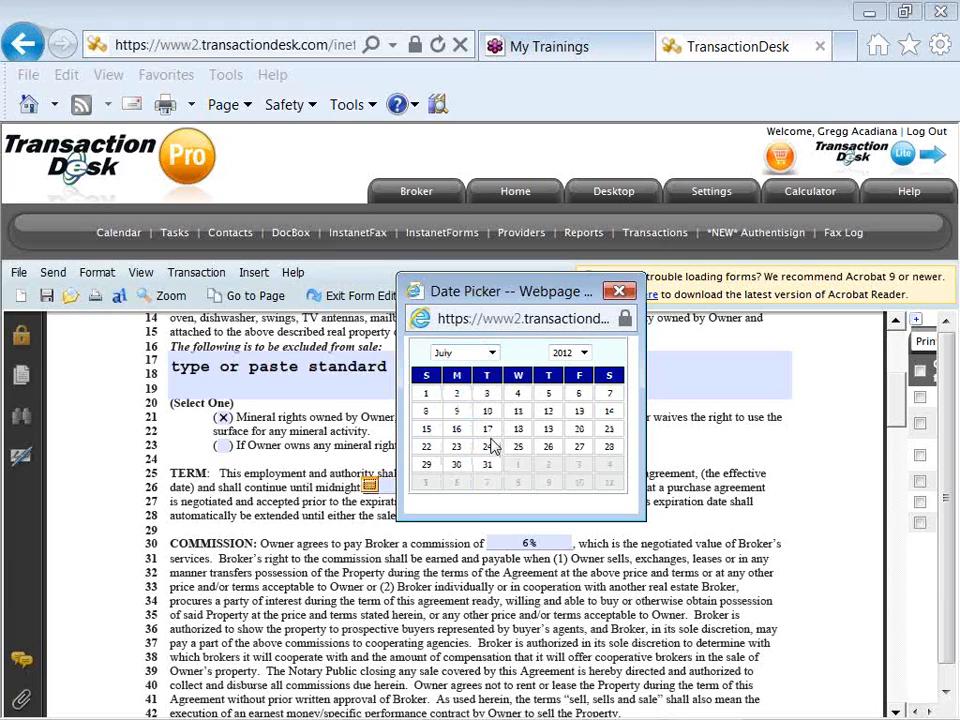
click(548, 464)
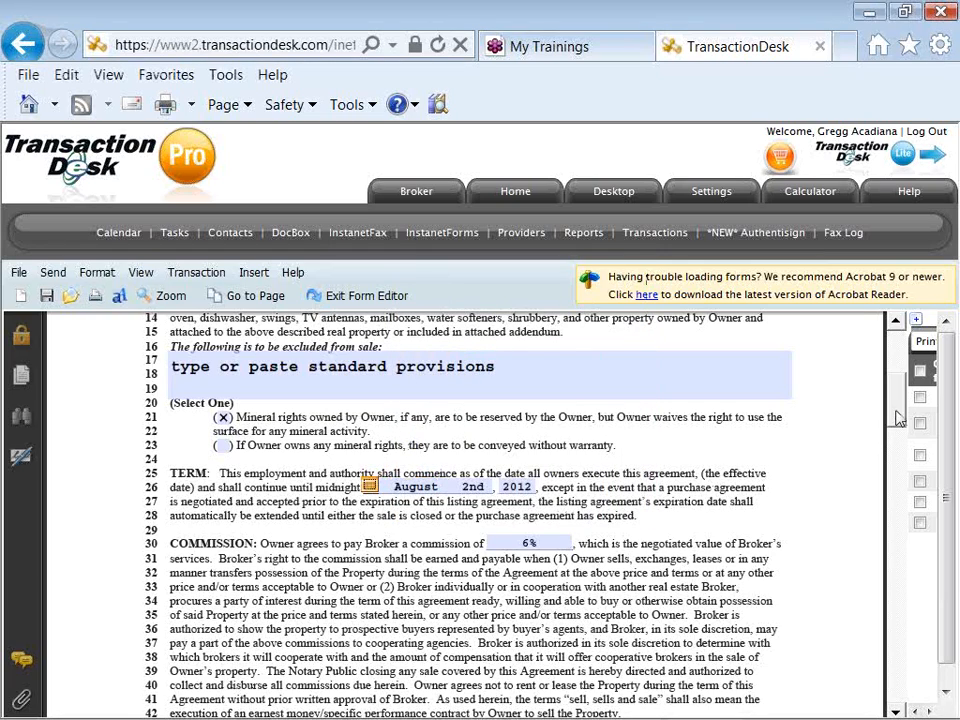
- Scroll past page 1 to page 2's $350.00 Home Warranty and Exclusions sections
scroll(893, 425, down, 3)
scroll(897, 428, down, 5)
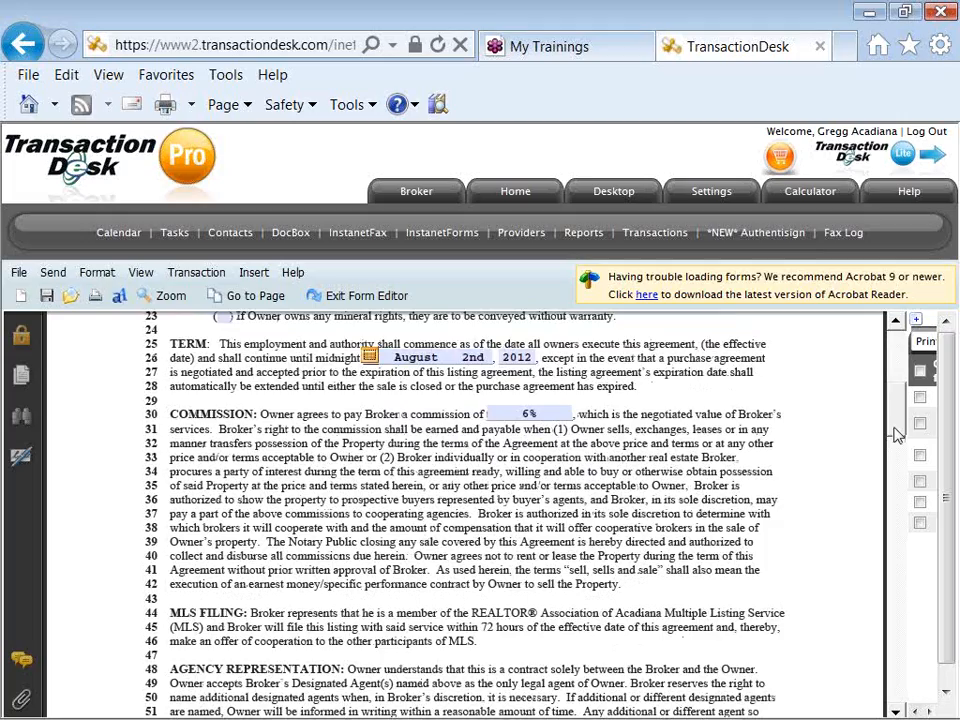
scroll(895, 447, down, 6)
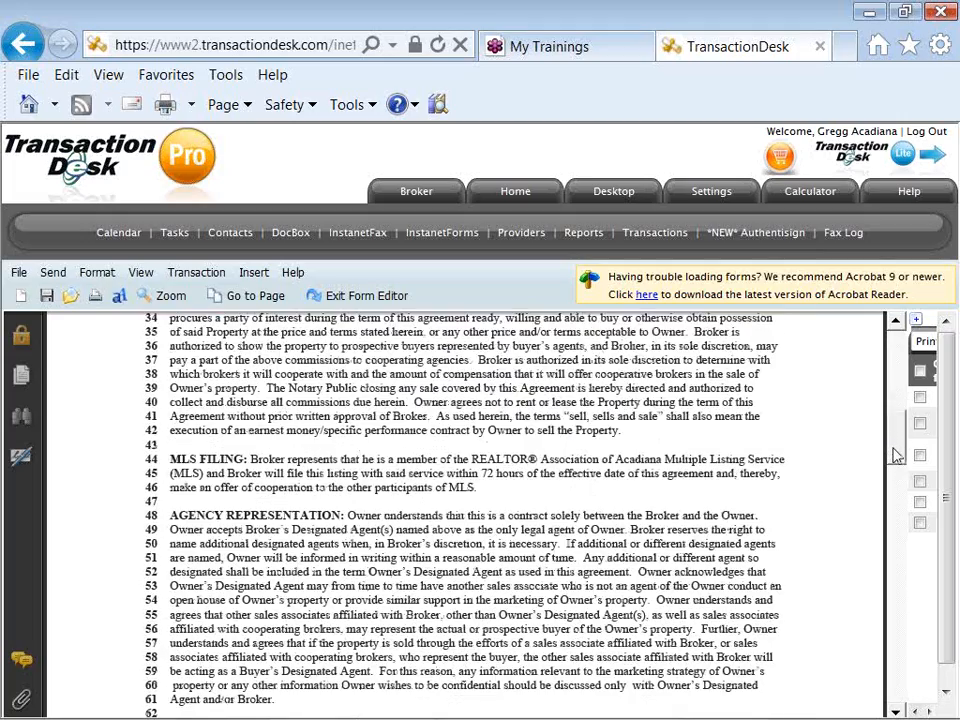
scroll(895, 470, down, 5)
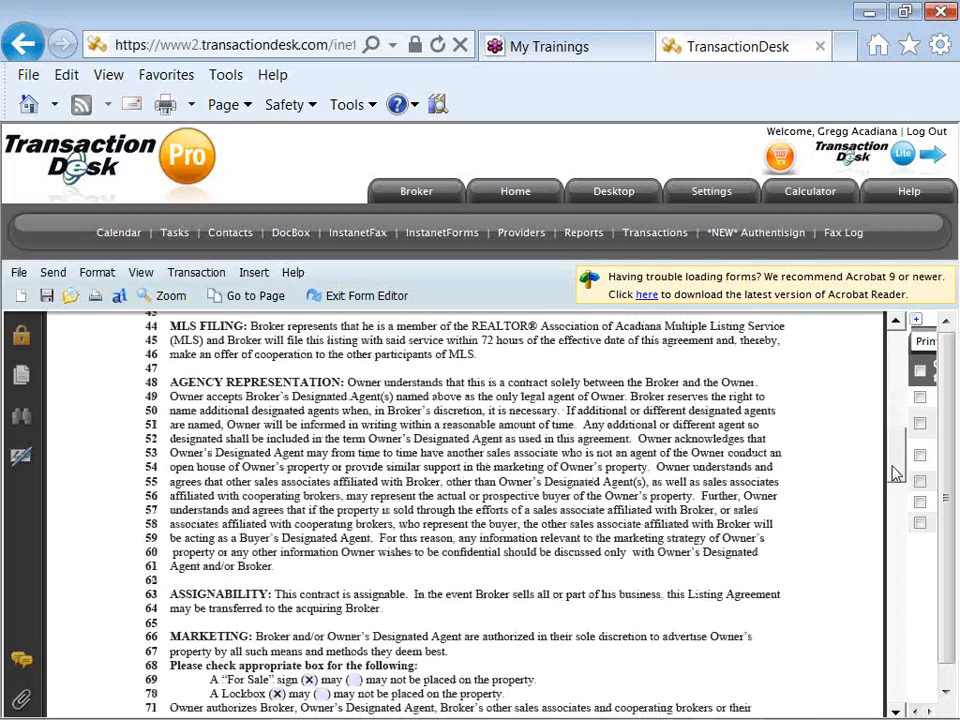
scroll(895, 495, down, 5)
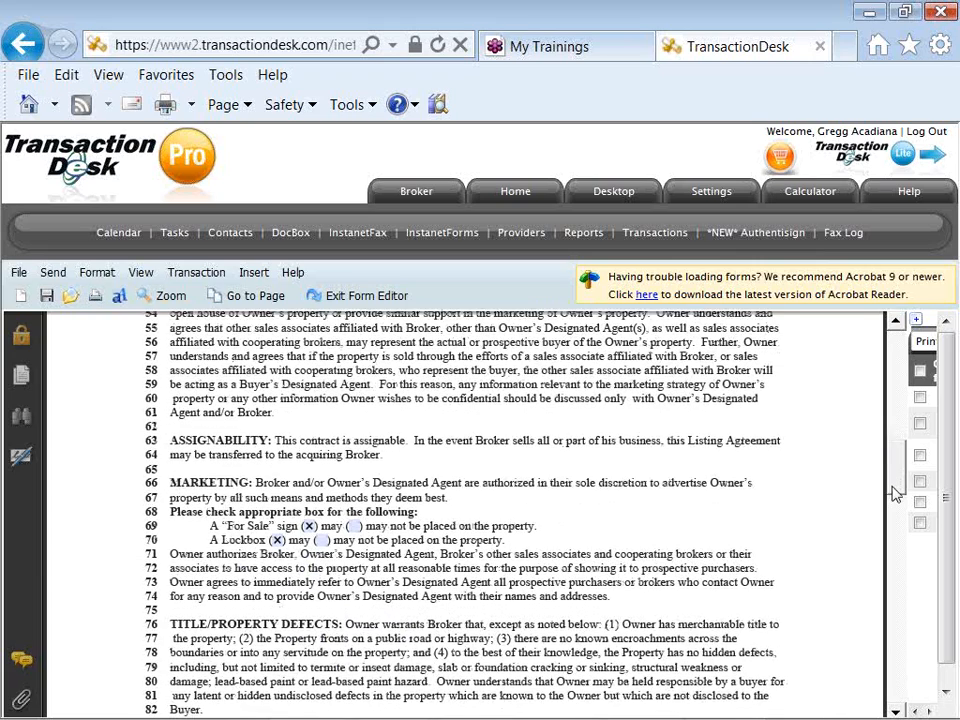
scroll(895, 508, down, 1)
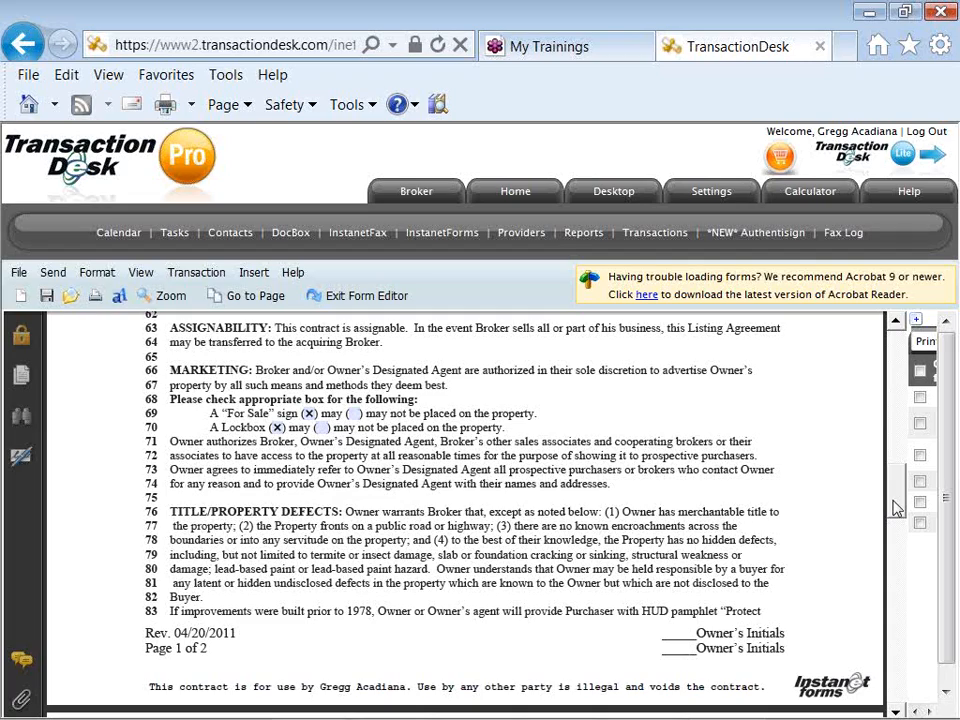
scroll(895, 508, down, 3)
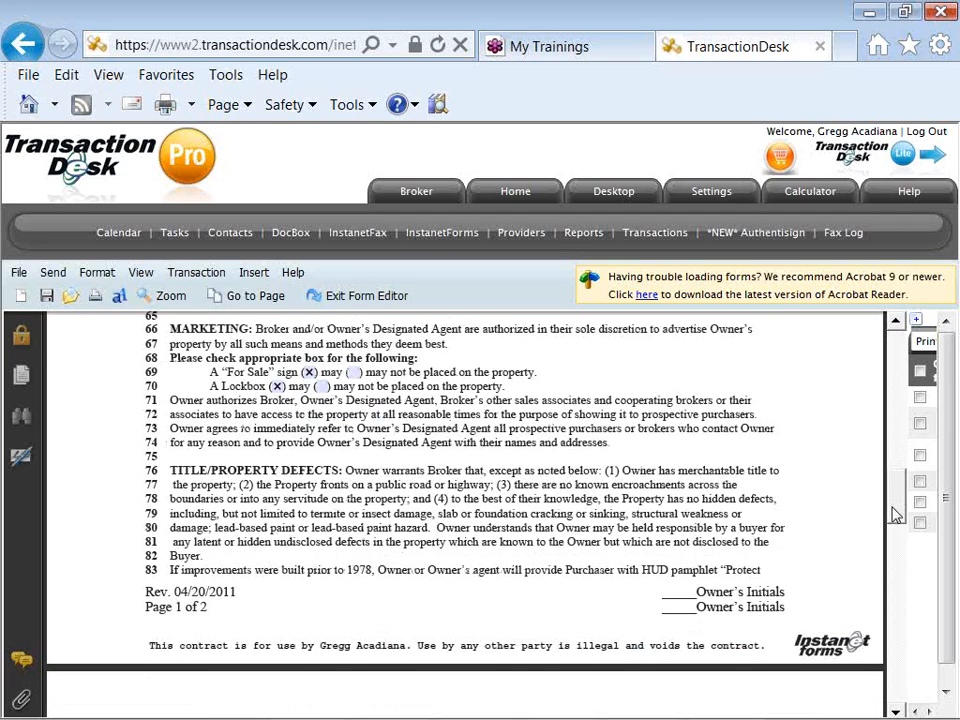
drag(895, 524, 895, 583)
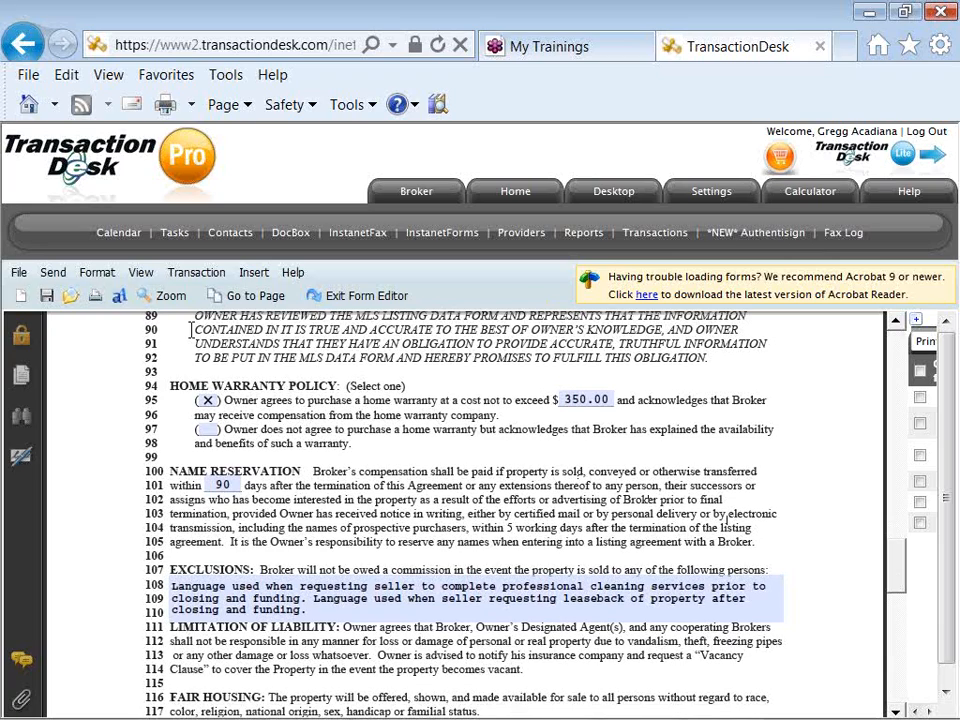
- Review the File and Send menu options, then bring the Exclusions clause on lines 108–110 into view
click(22, 274)
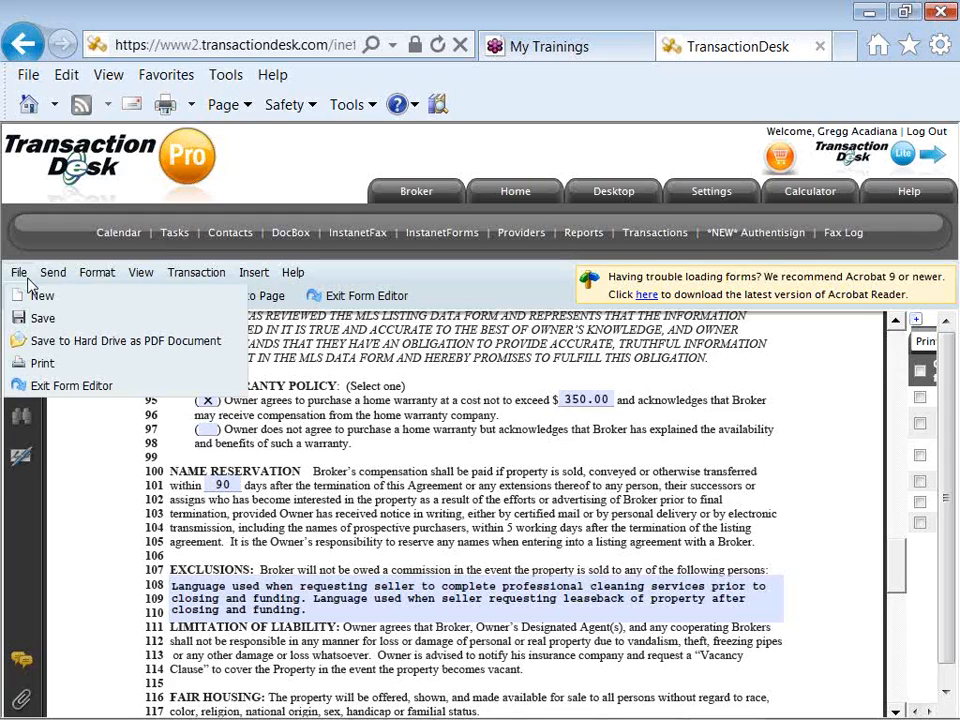
click(54, 274)
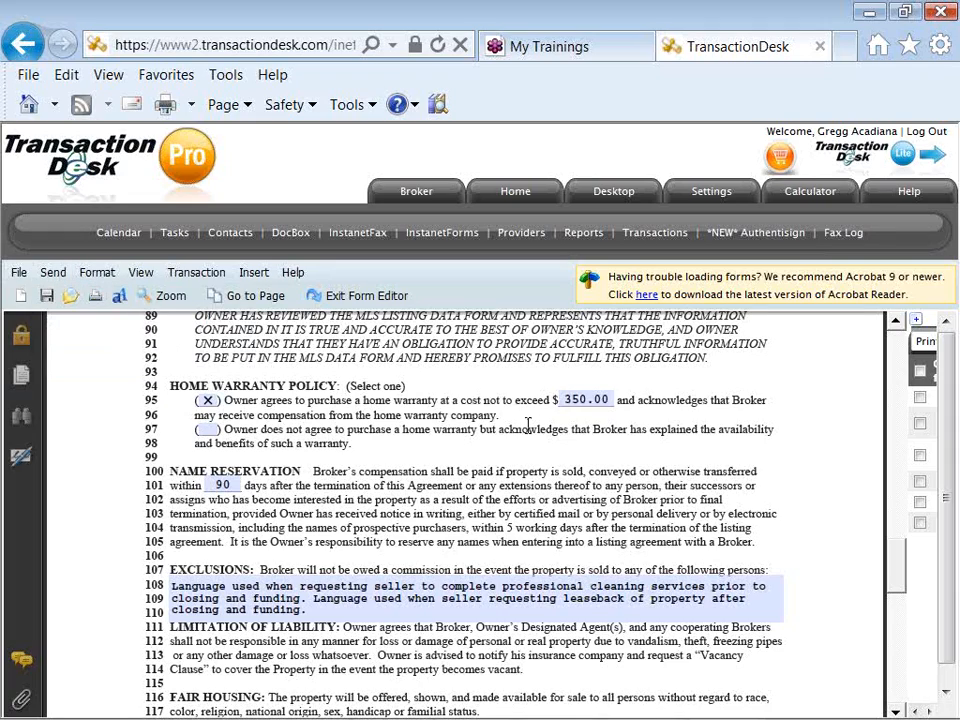
drag(896, 561, 896, 592)
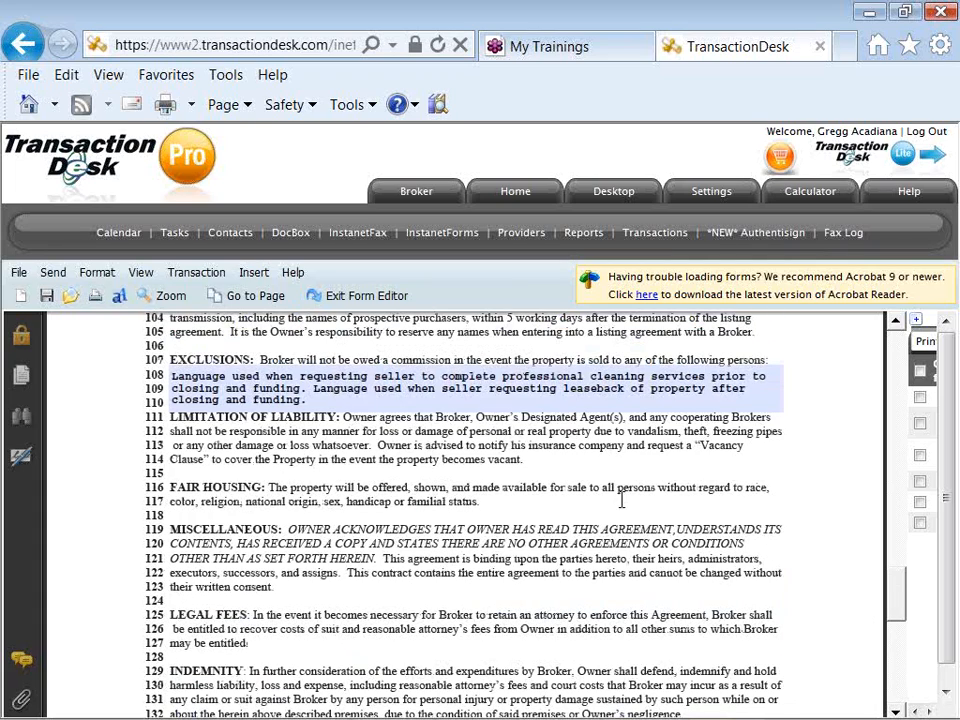
- Copy the Exclusions sentence about seller-requested professional cleaning before closing
click(325, 388)
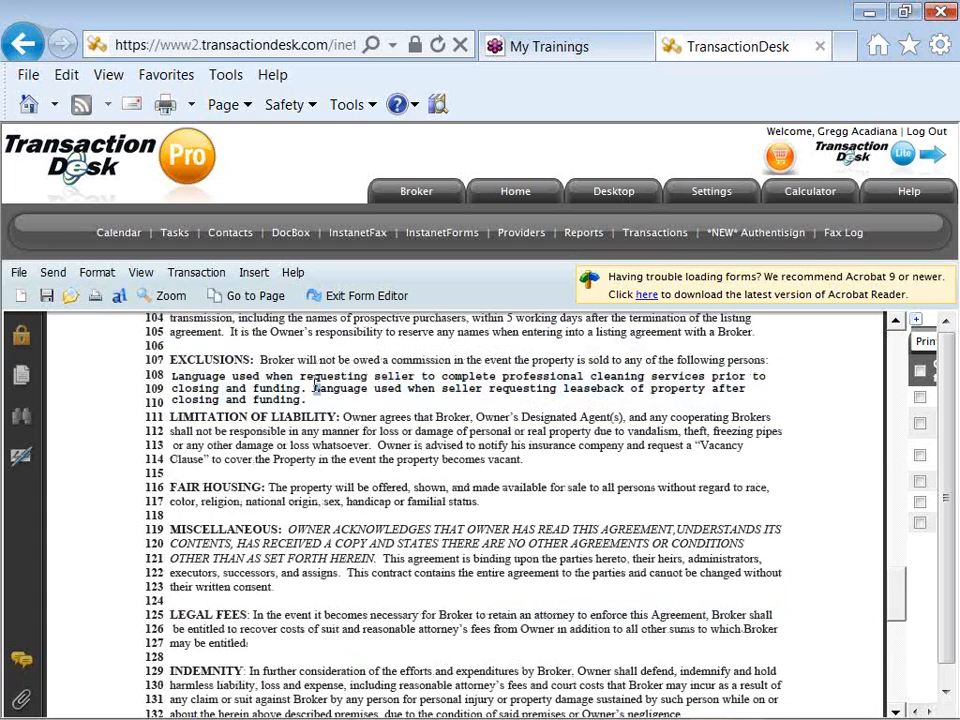
drag(307, 387, 172, 383)
key(ctrl+c)
right_click(172, 383)
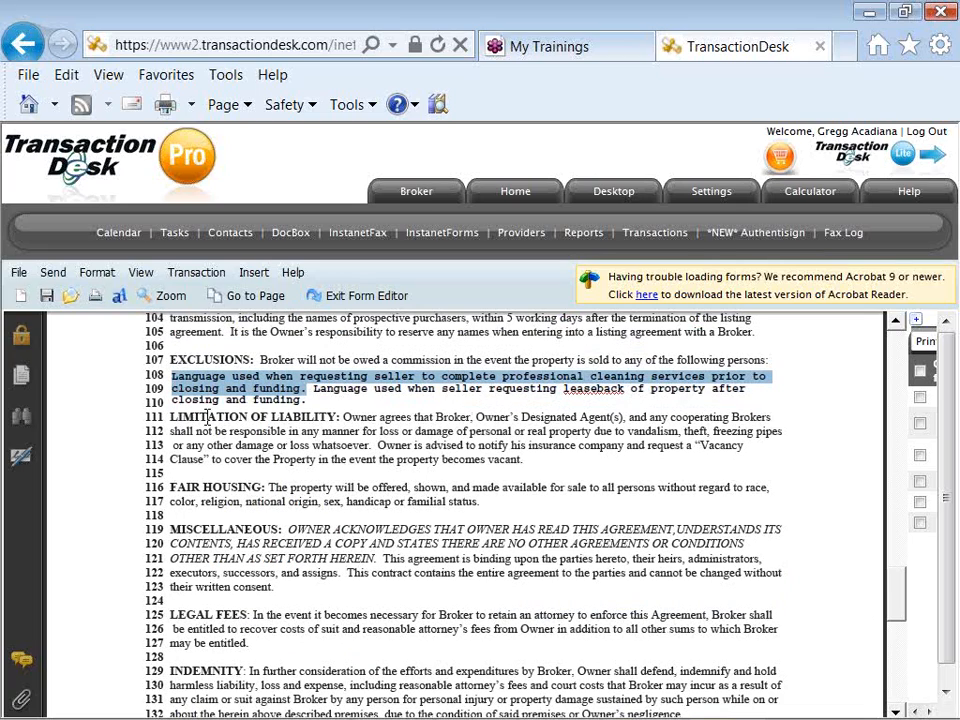
click(335, 530)
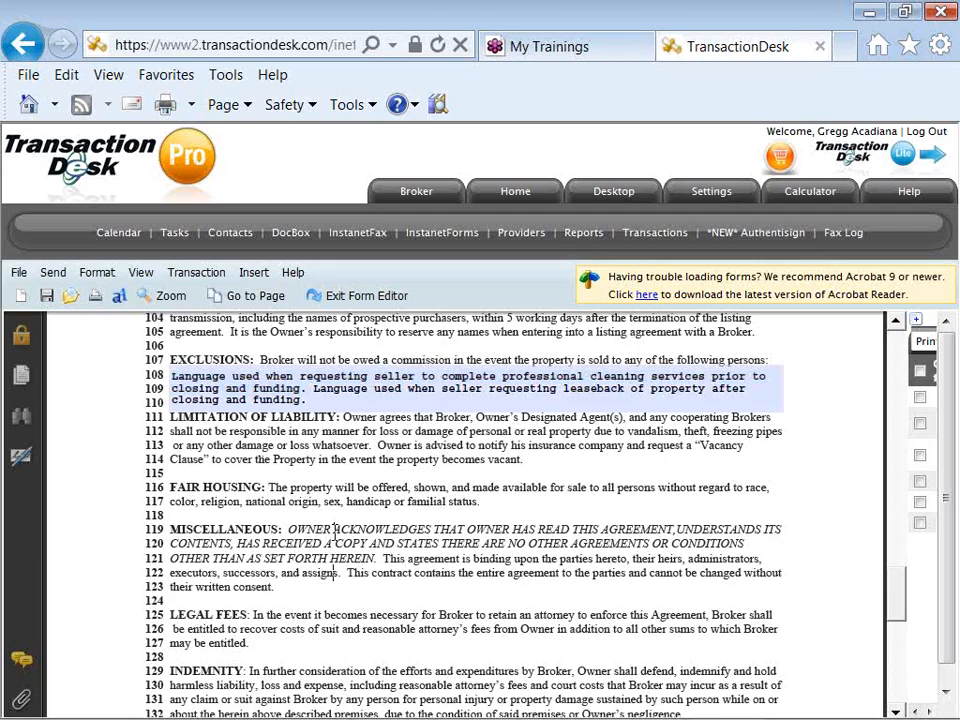
- Paste the copied cleaning-services sentence into the Other Terms and Conditions field on lines 136–137
scroll(335, 532, down, 3)
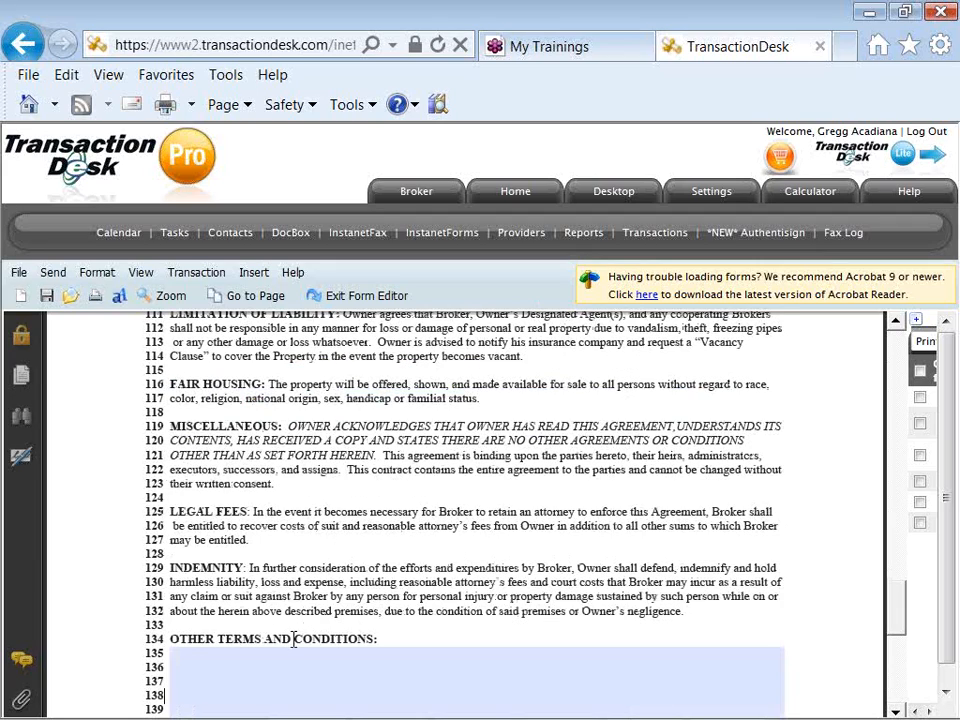
click(277, 665)
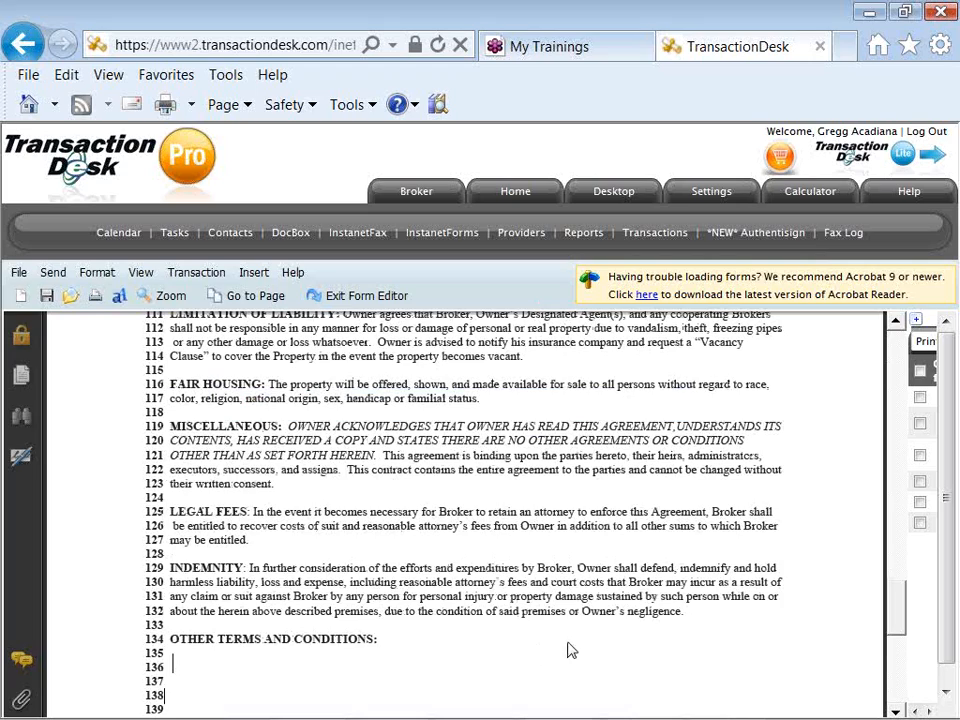
scroll(893, 622, down, 2)
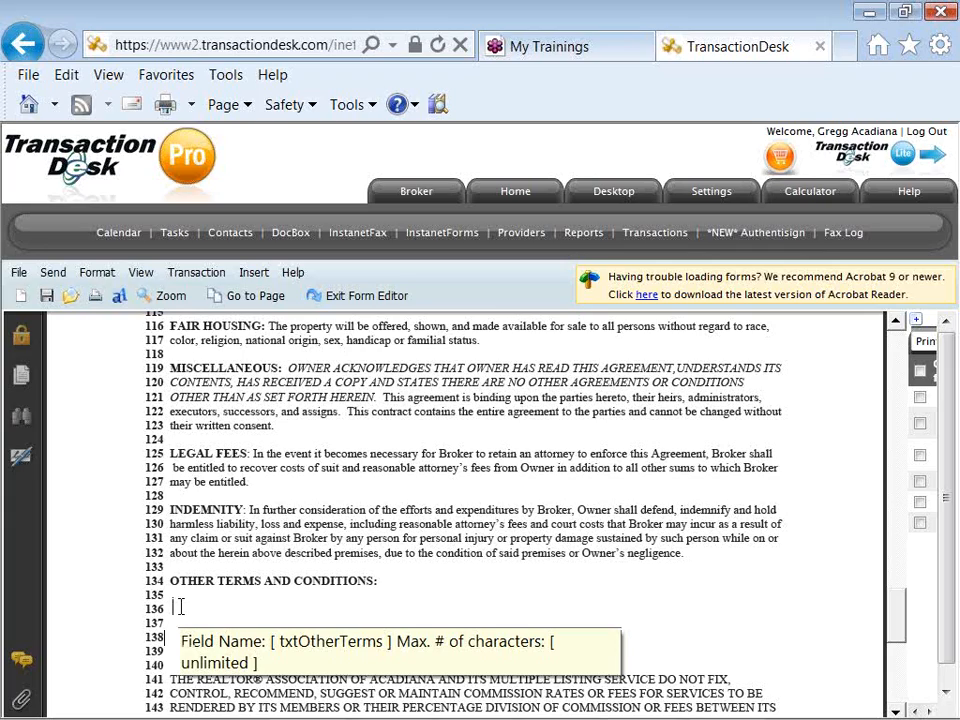
right_click(182, 612)
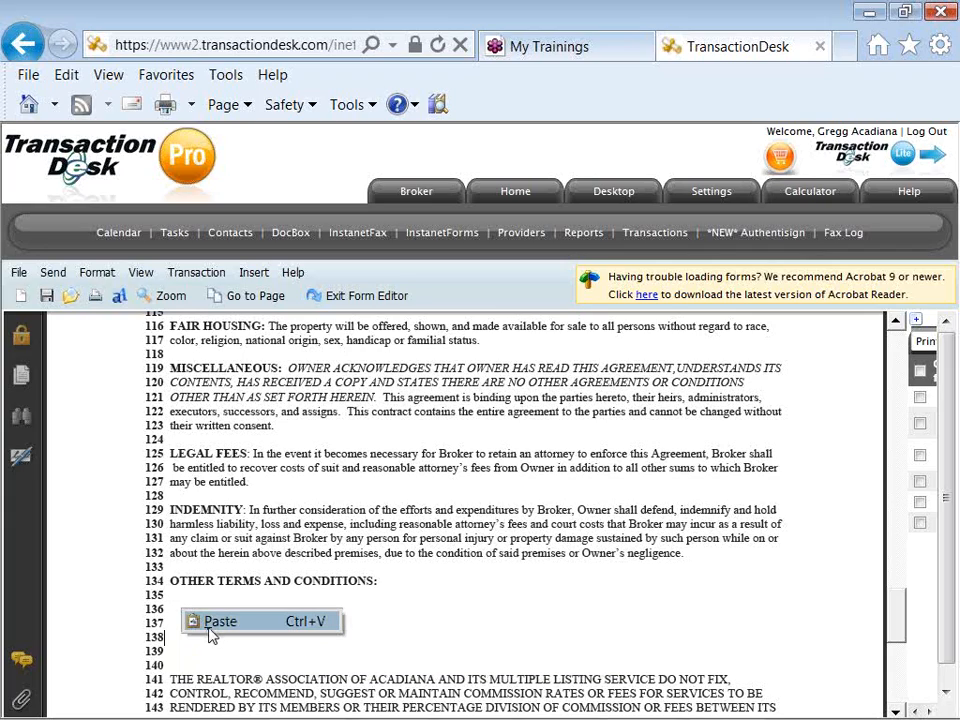
click(212, 622)
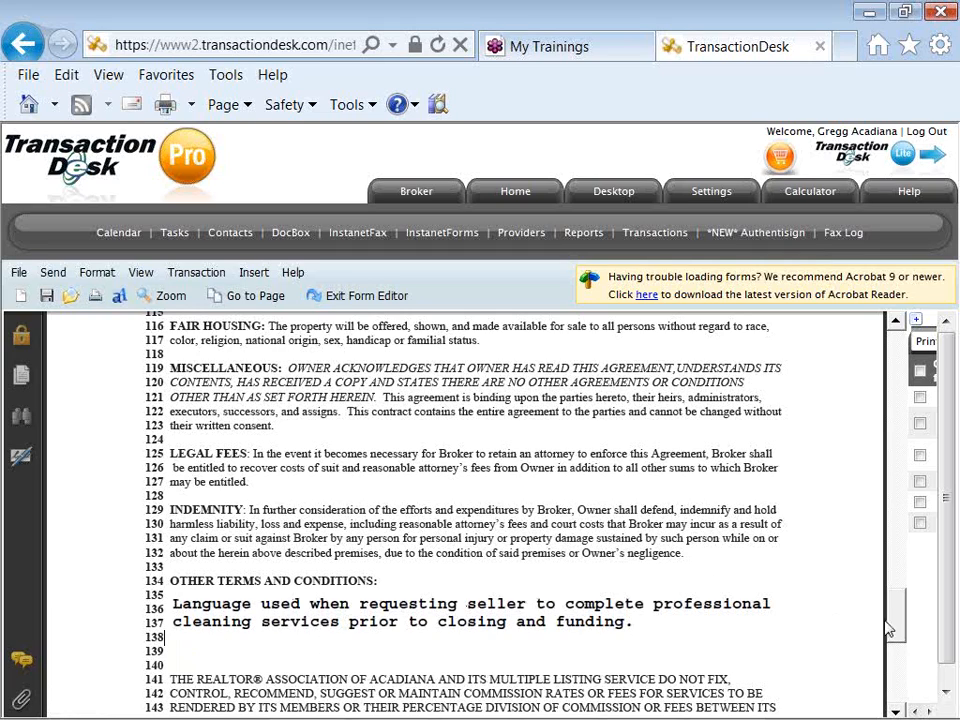
- Scroll to the agreement's end at line 162 and expand the transaction's forms panel
scroll(897, 638, down, 2)
drag(897, 638, 896, 672)
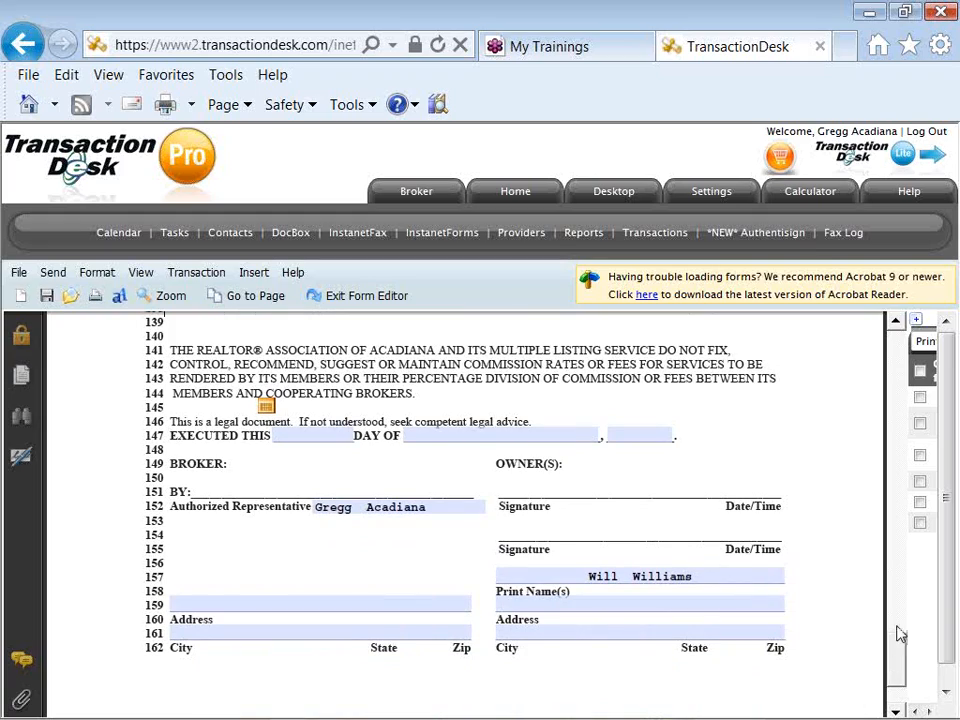
click(916, 322)
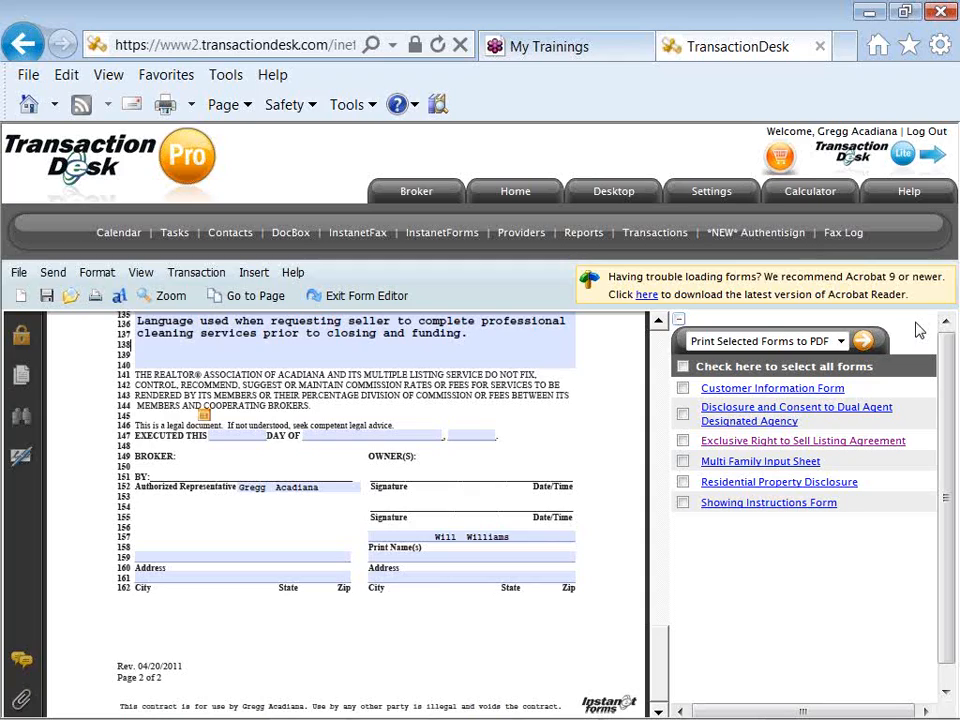
- Choose the Customer Information Form from the transaction's forms list
click(780, 392)
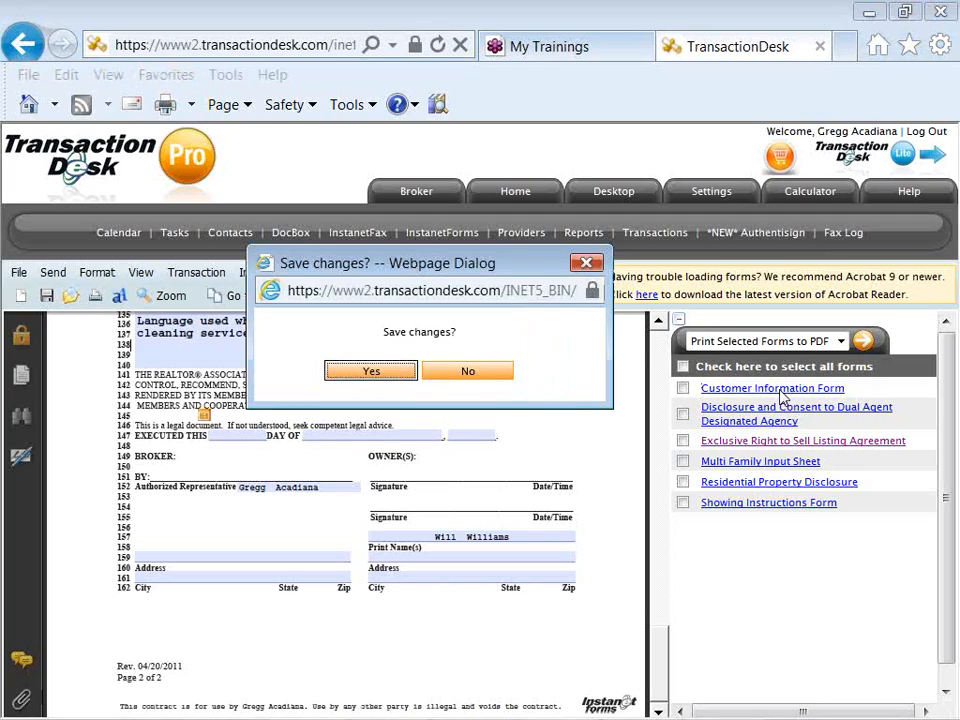
- Save the listing agreement changes and review the Transaction menu's Add New Form options
click(398, 372)
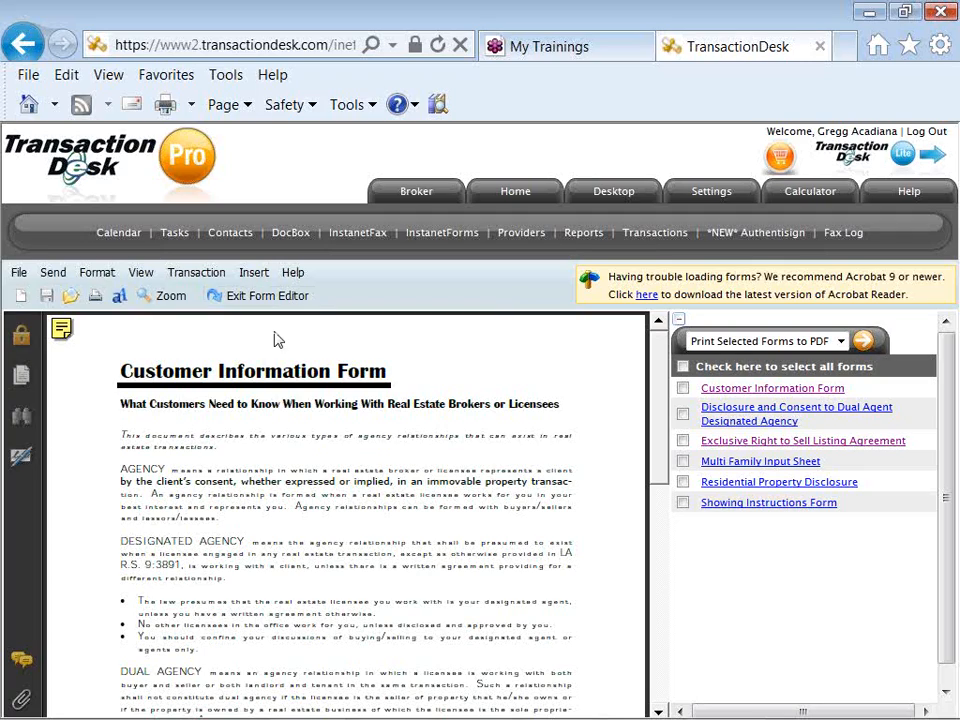
click(193, 280)
click(194, 278)
- Exit the form editor back to the transaction's page of six forms
click(266, 296)
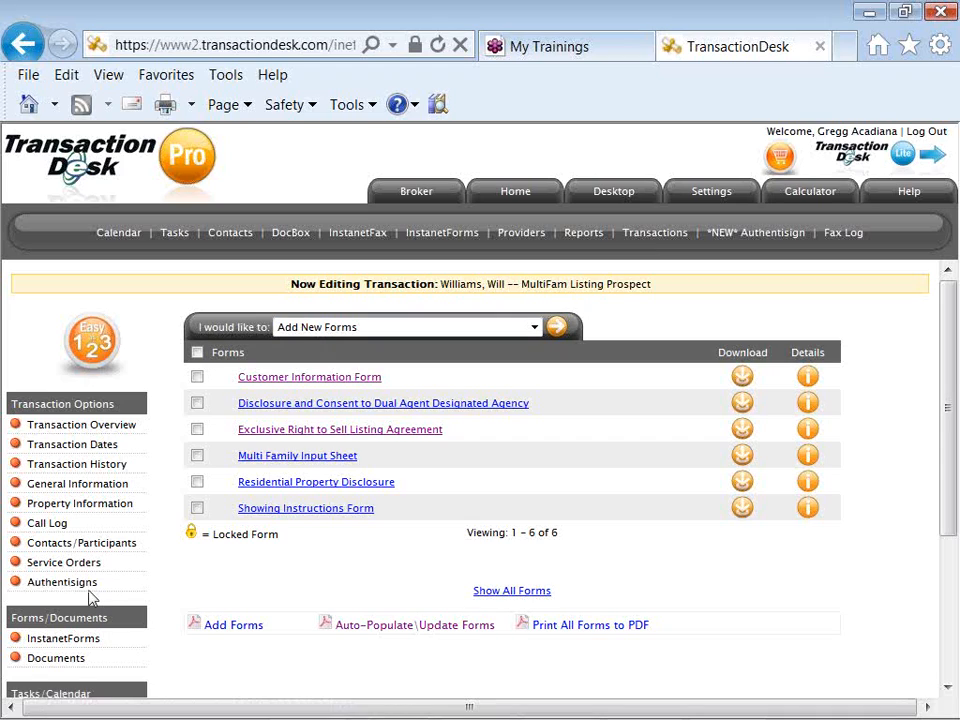
- Create a new Authentisign signing set to import from the saved MultiFam Listing Prospect transaction
click(58, 585)
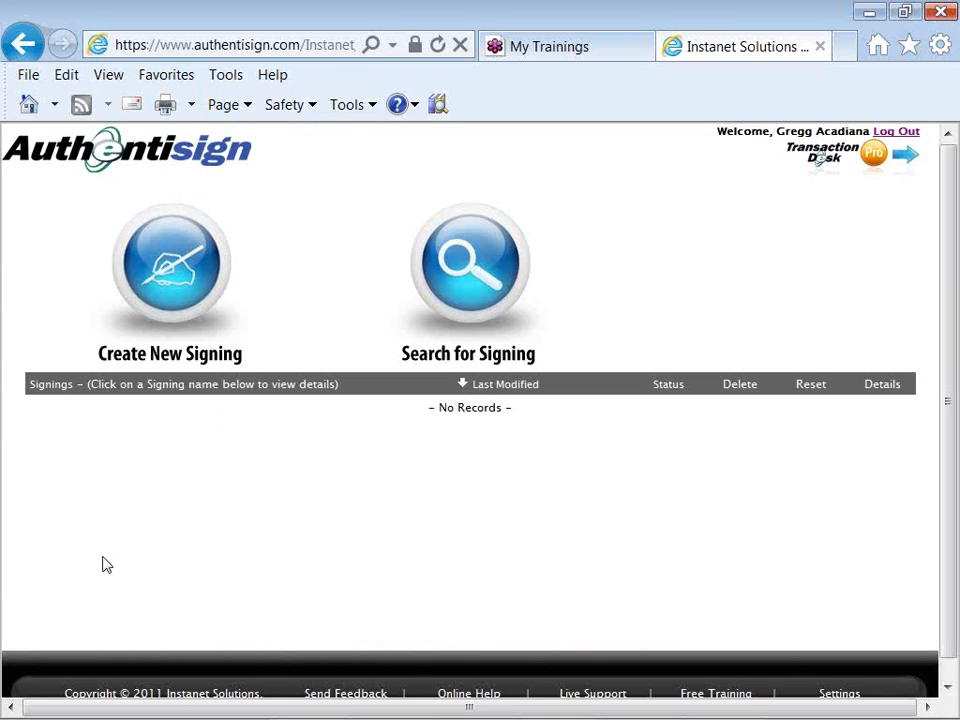
click(190, 287)
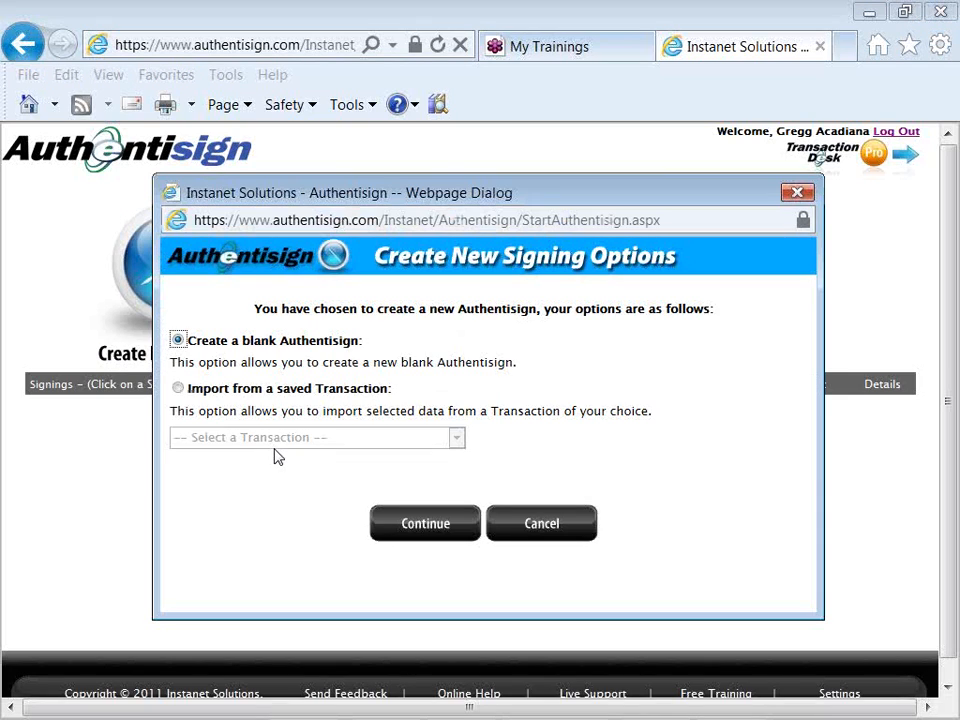
click(178, 389)
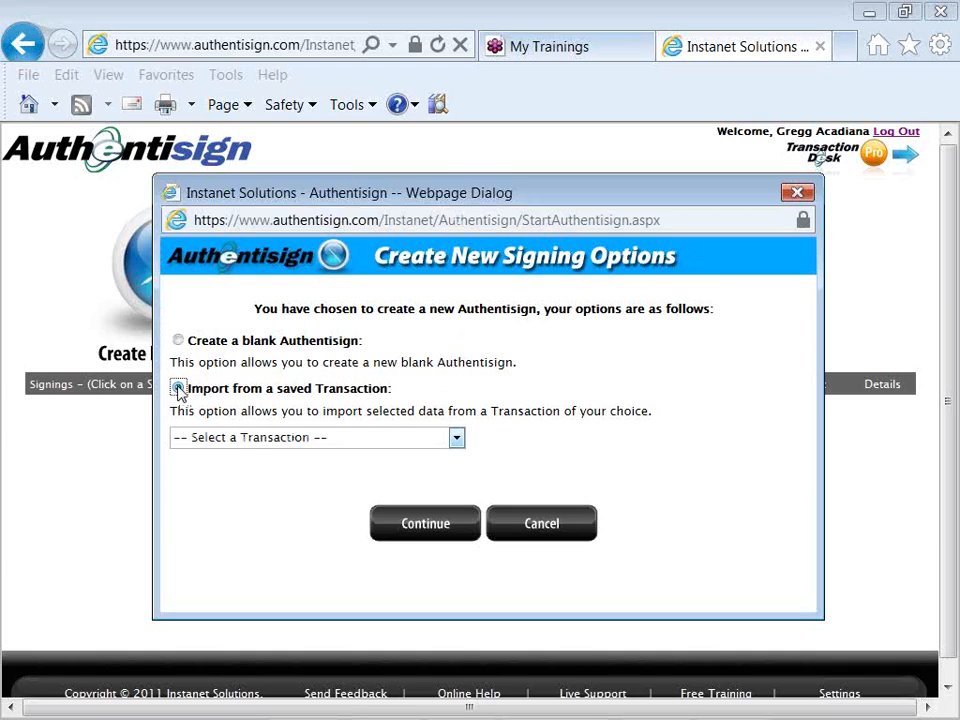
click(303, 438)
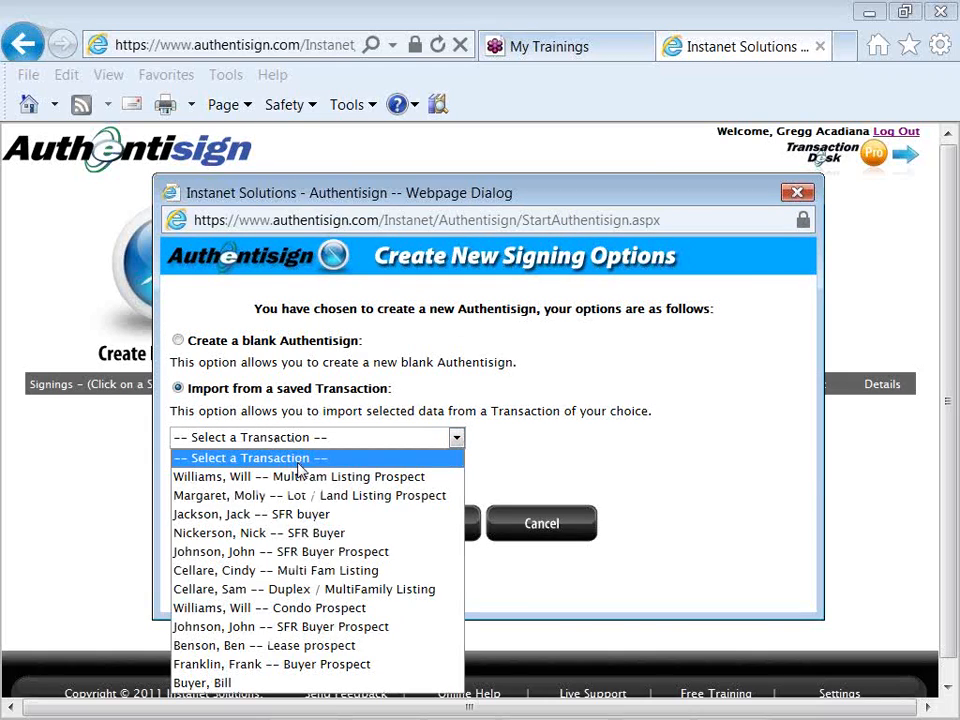
click(300, 478)
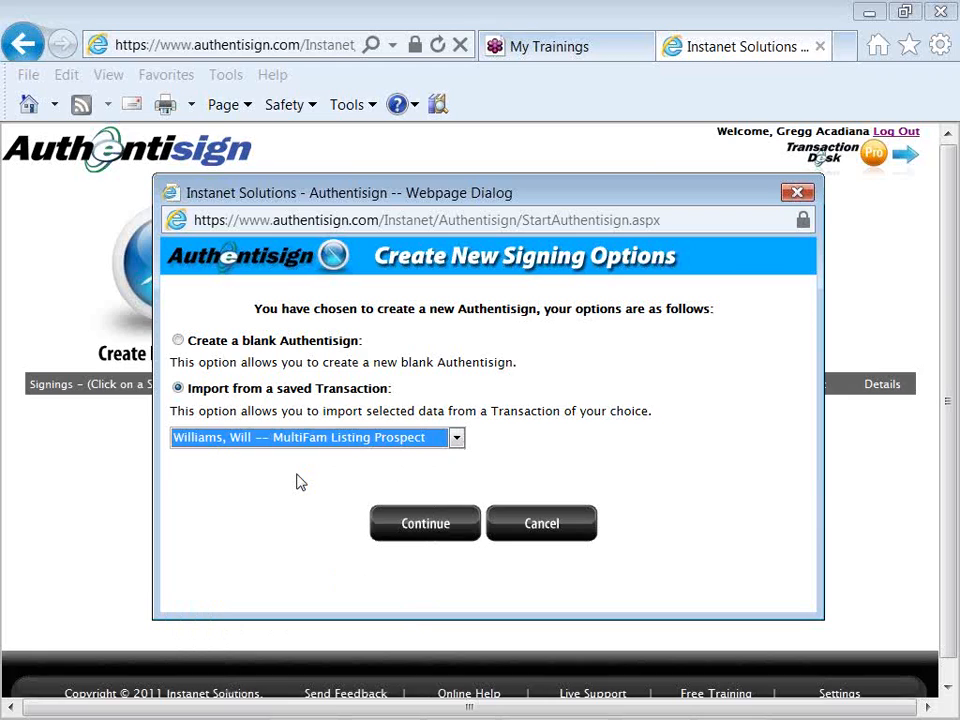
- Continue the import and replace 'MultiFam Listing Prospect' in the signing name with 'LA signing'
click(392, 520)
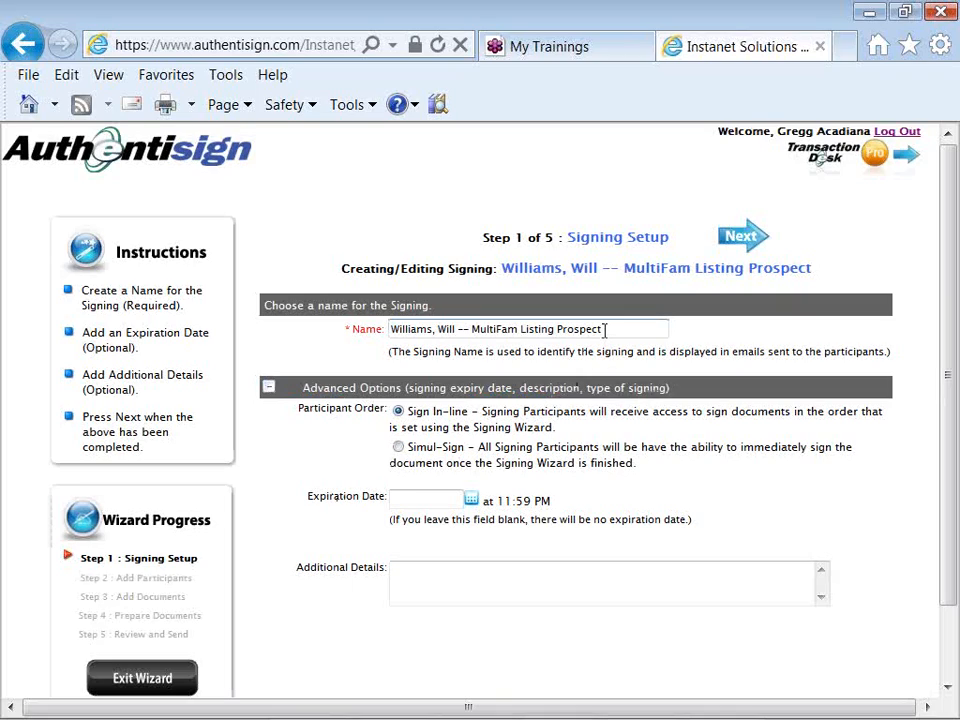
drag(603, 329, 500, 340)
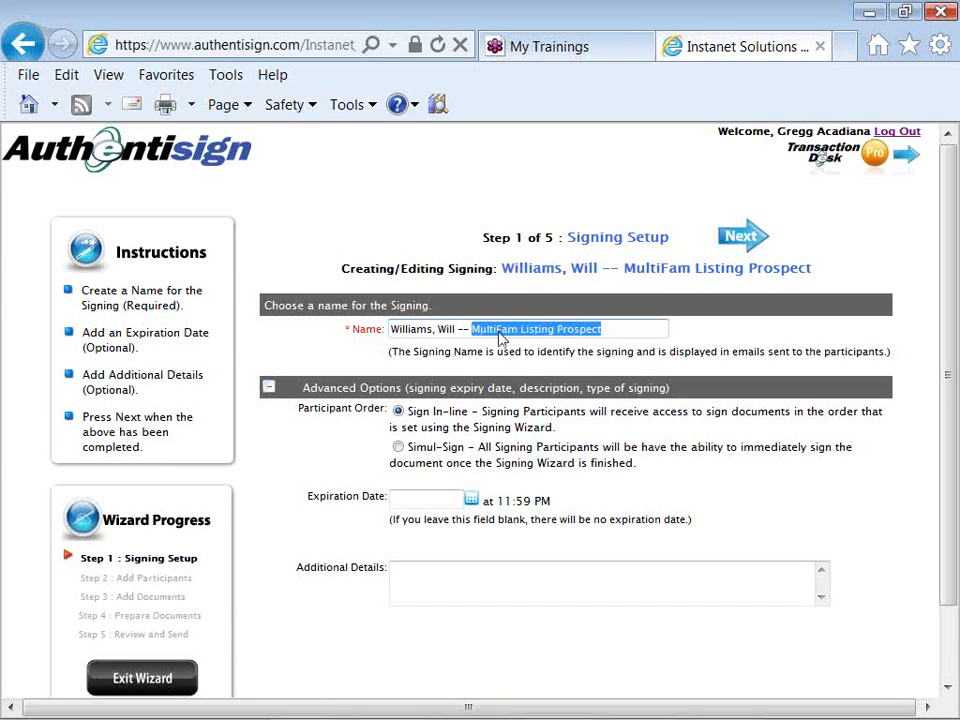
text(LA)
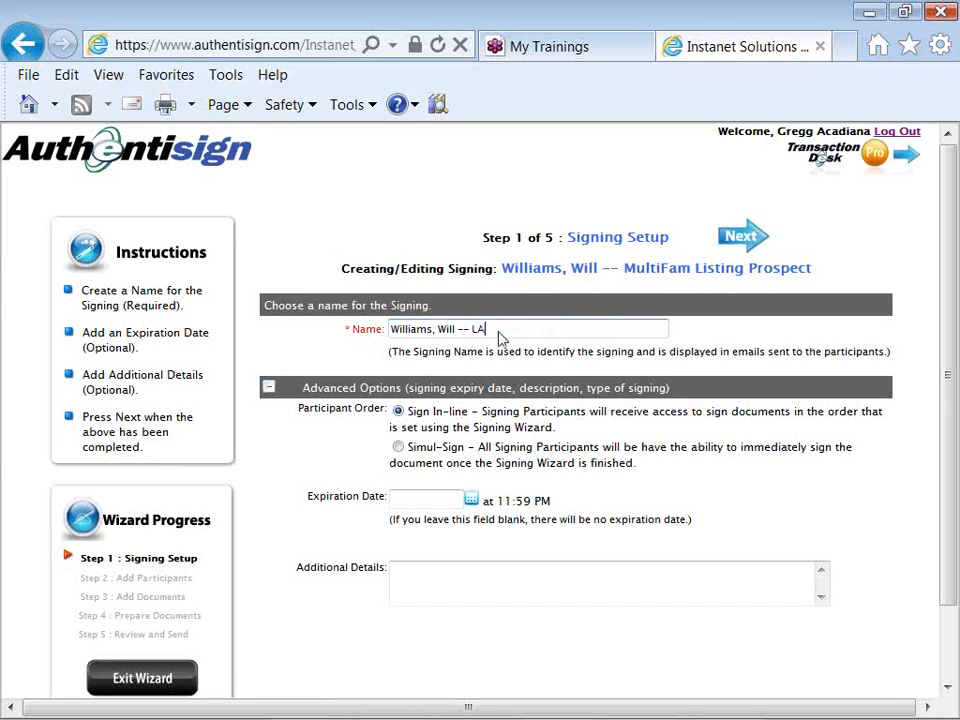
text( signing)
- Mark the seller and listing agent contacts as signers and import both into the signing
click(731, 240)
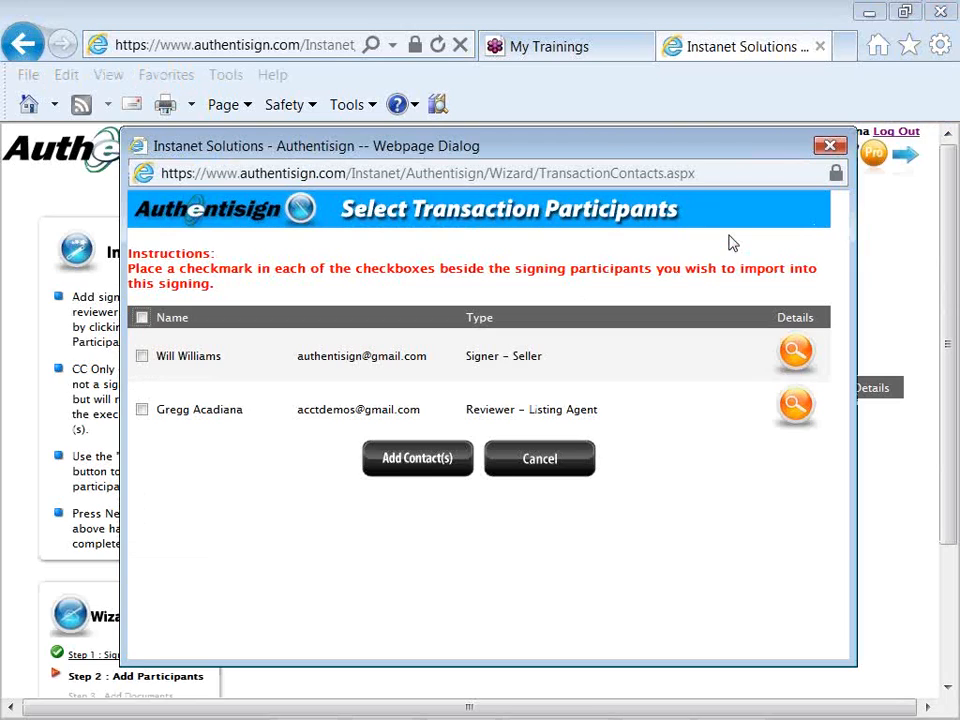
click(143, 358)
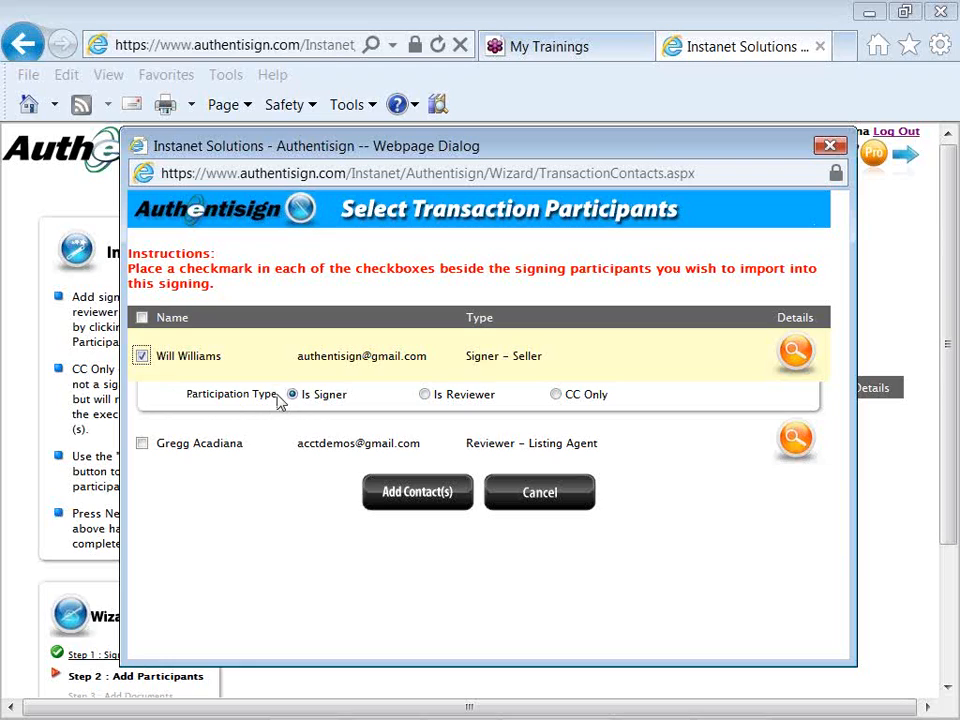
click(142, 444)
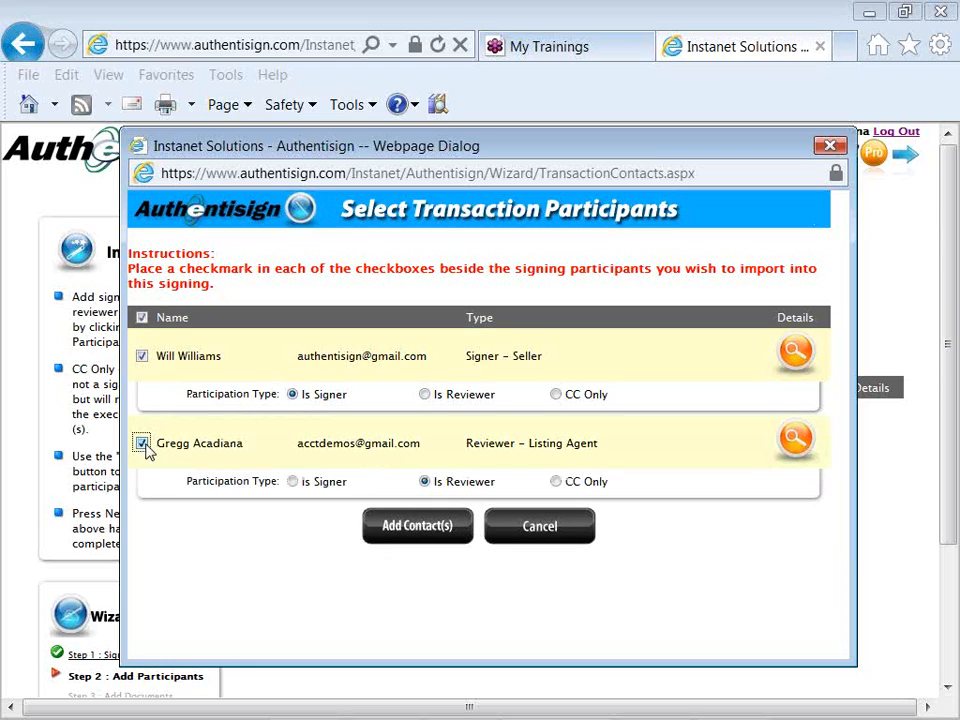
click(292, 482)
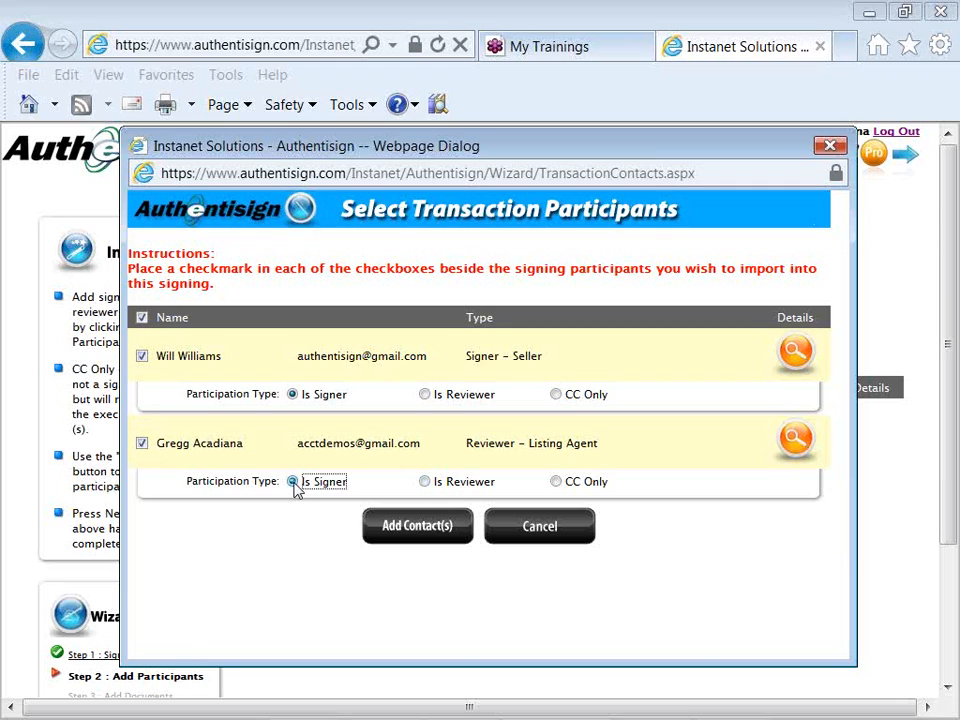
click(411, 531)
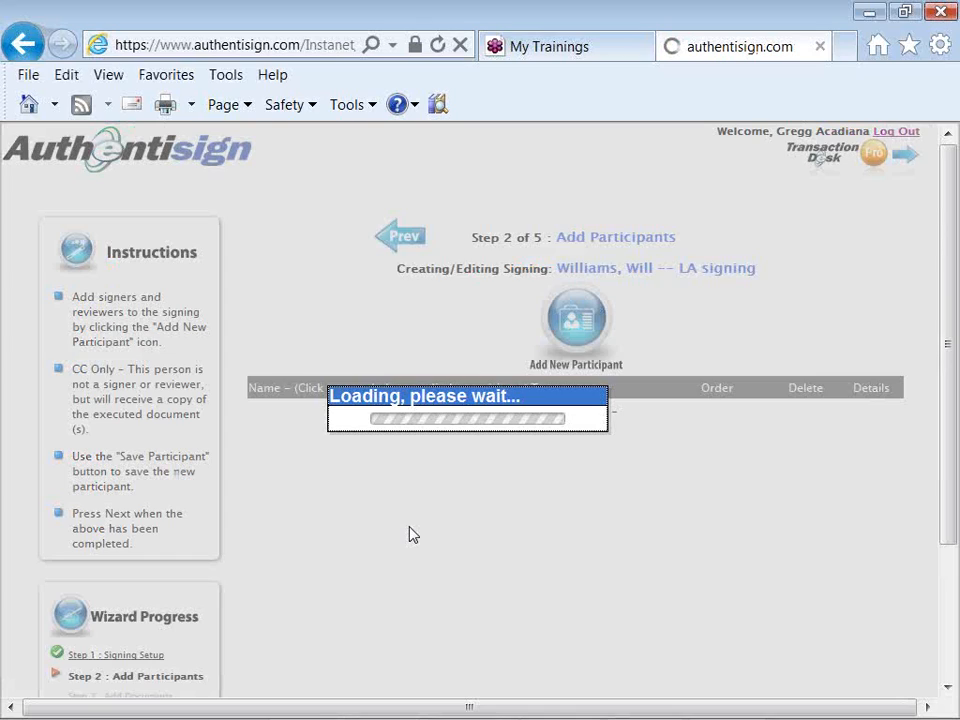
- Add the broker's name and autocompleted e-mail as a new reviewer participant of type Listing Broker
click(578, 316)
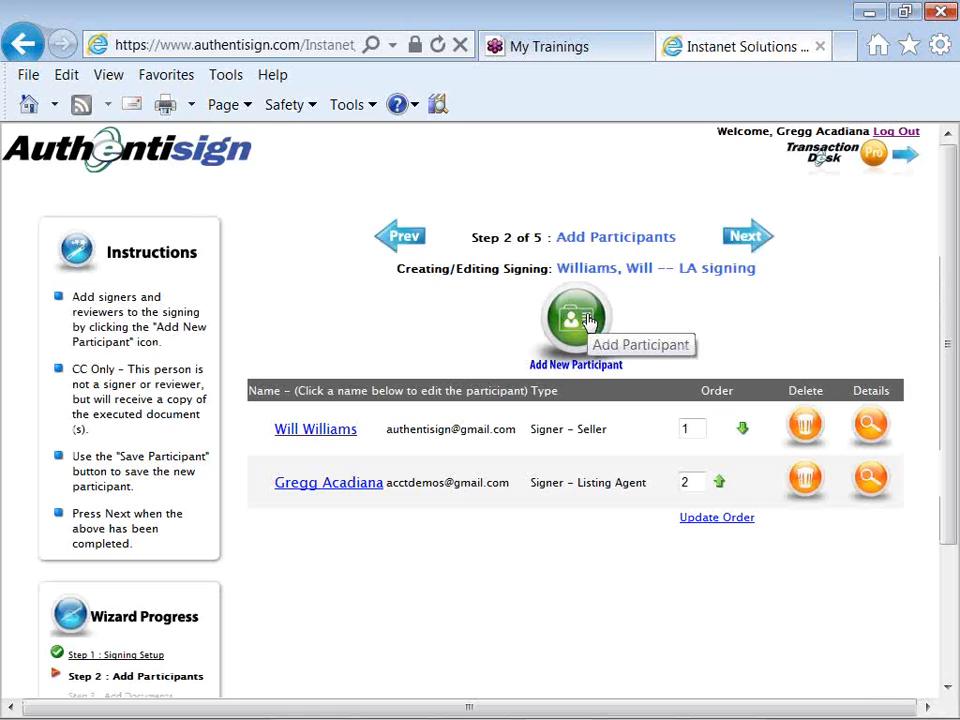
click(588, 320)
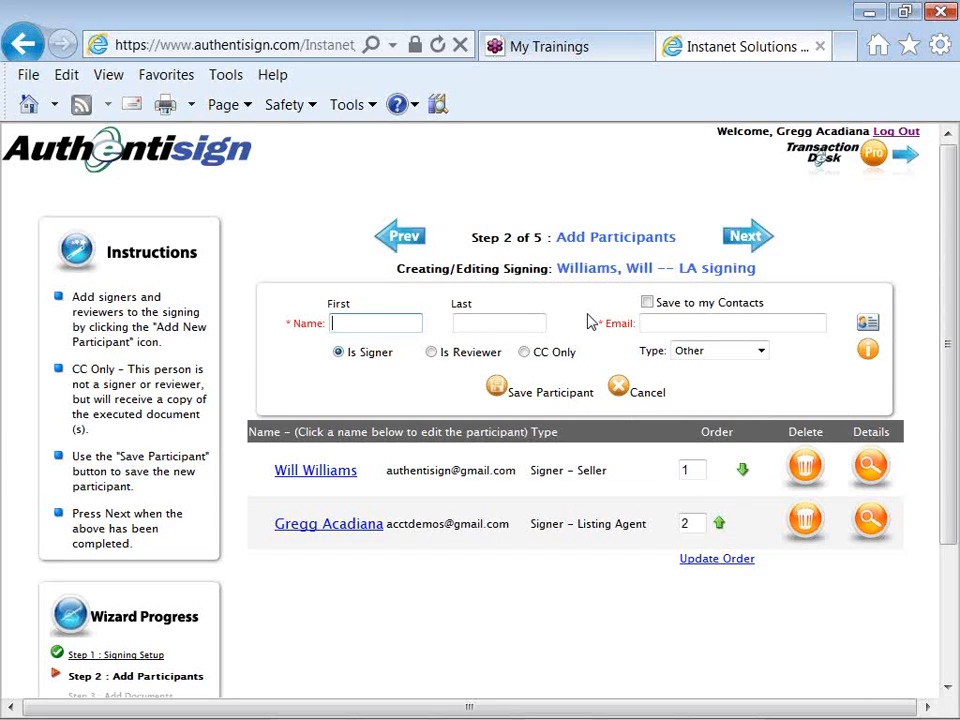
text(Bob)
key(Tab)
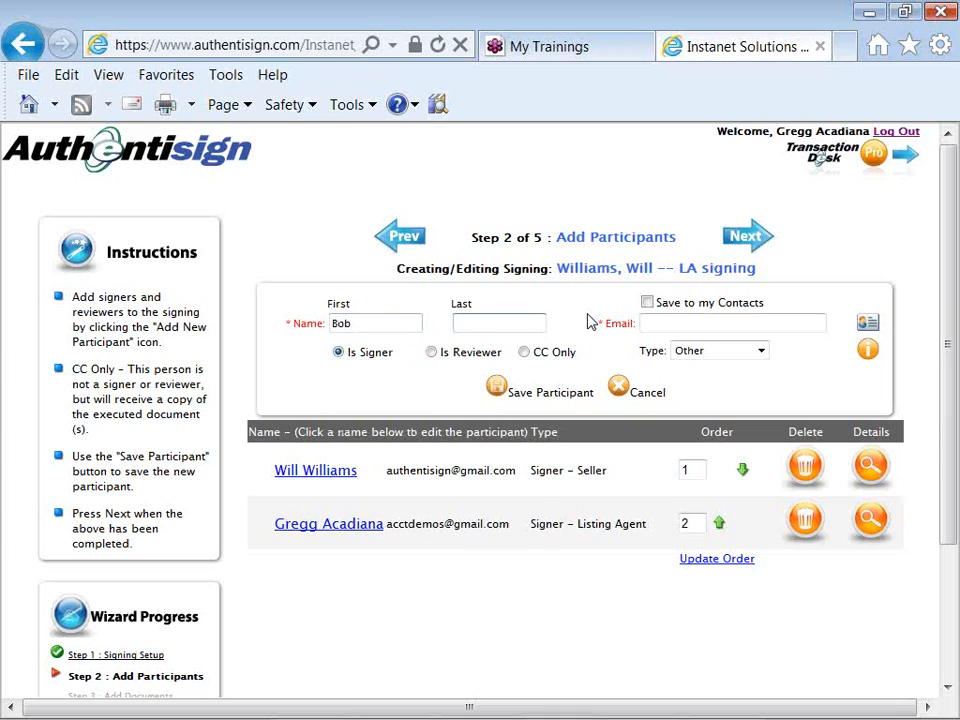
text(Broker)
key(Tab)
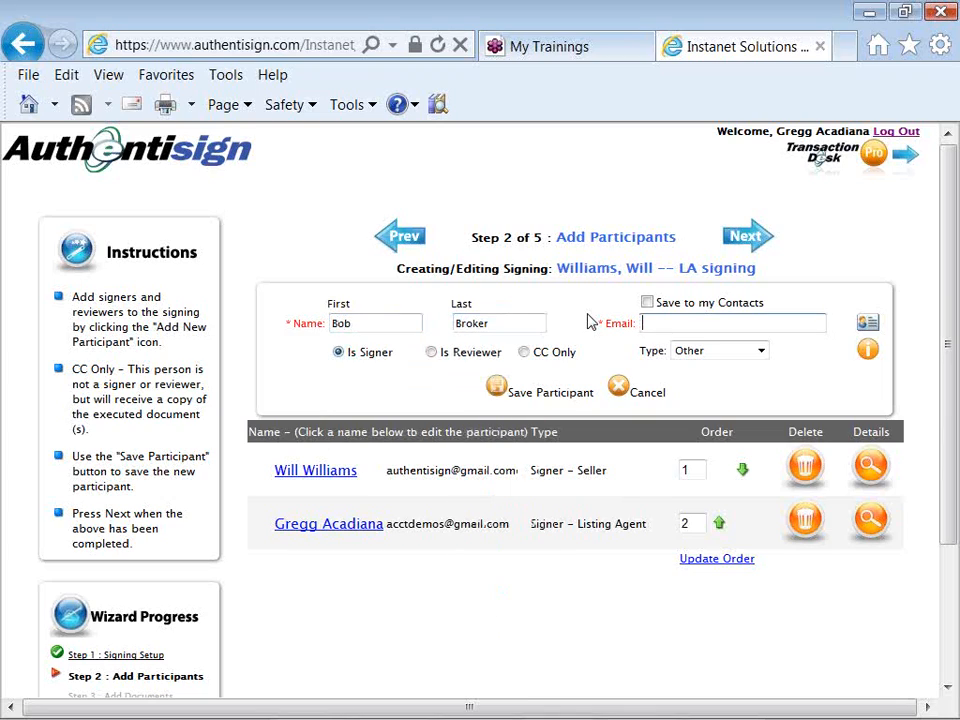
text(a)
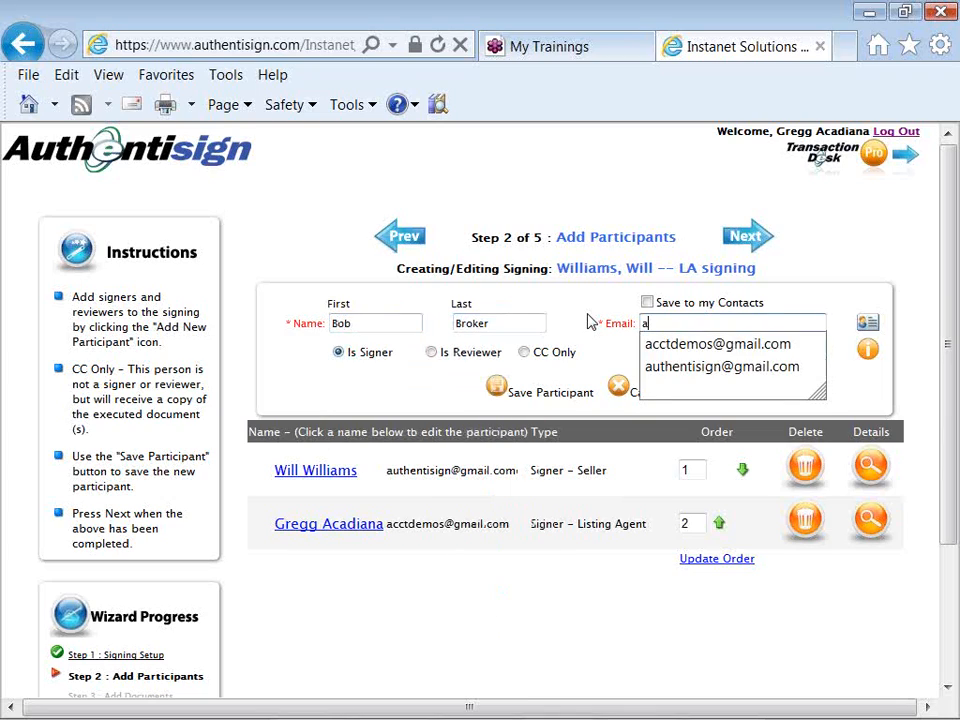
key(Down)
key(Return)
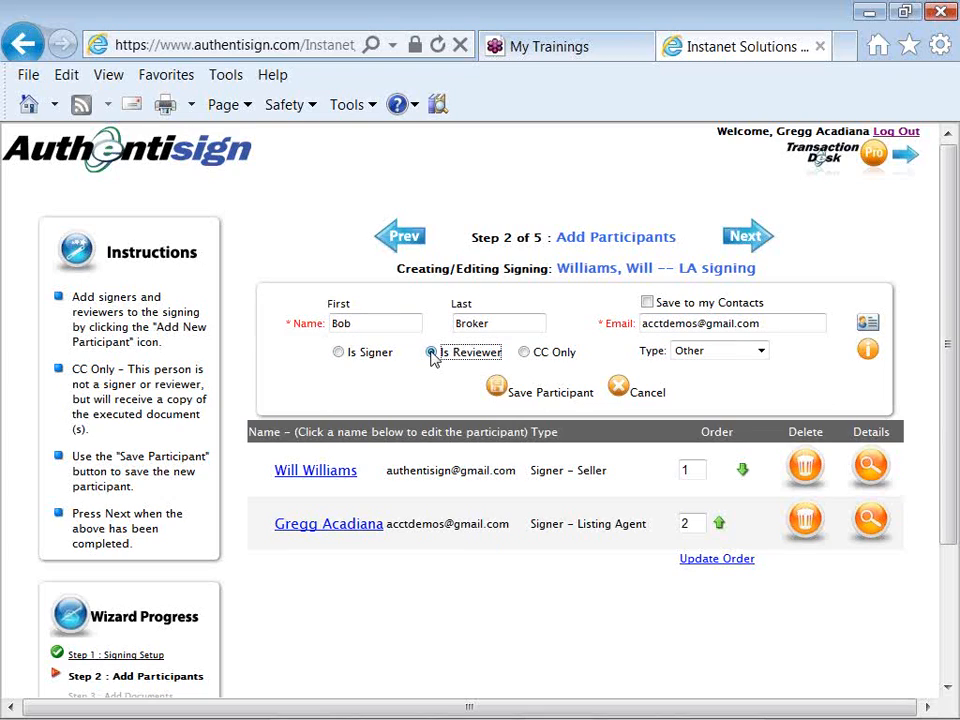
click(758, 350)
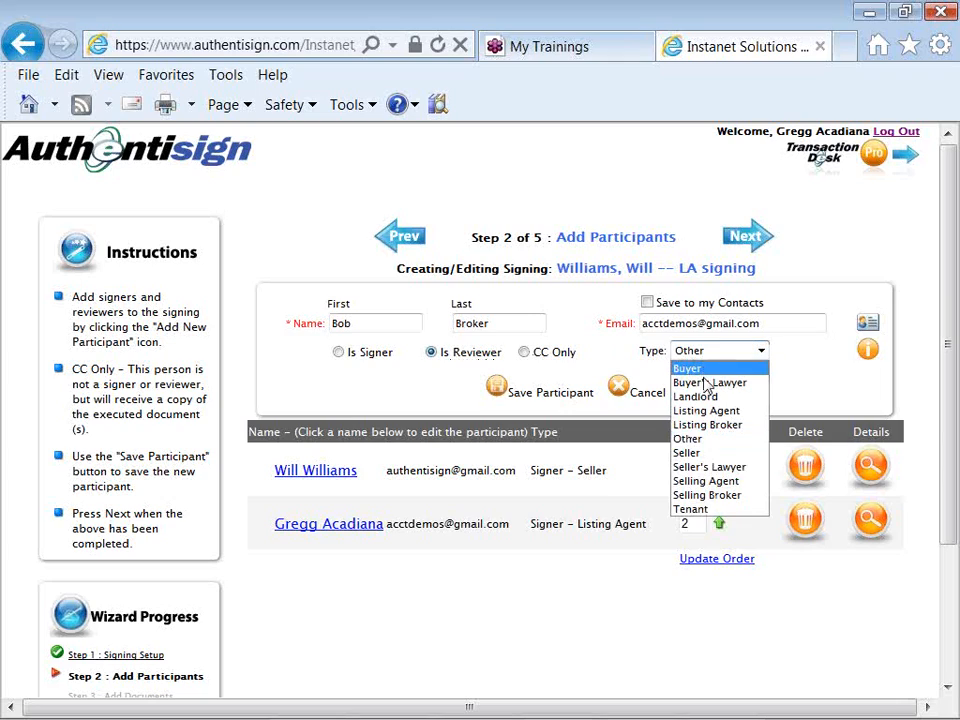
click(707, 424)
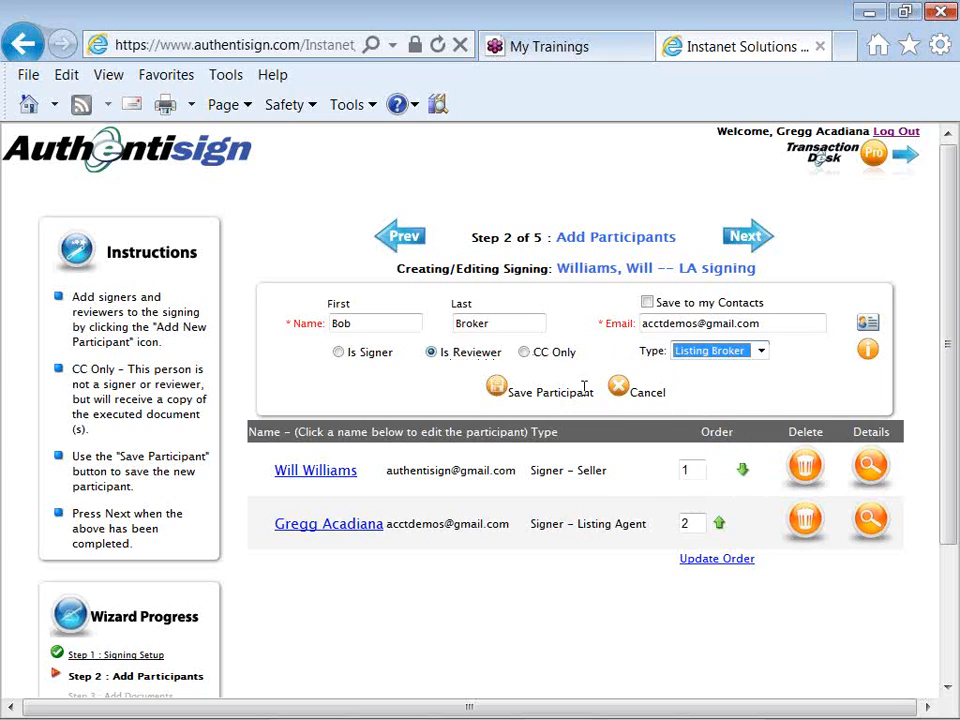
click(496, 390)
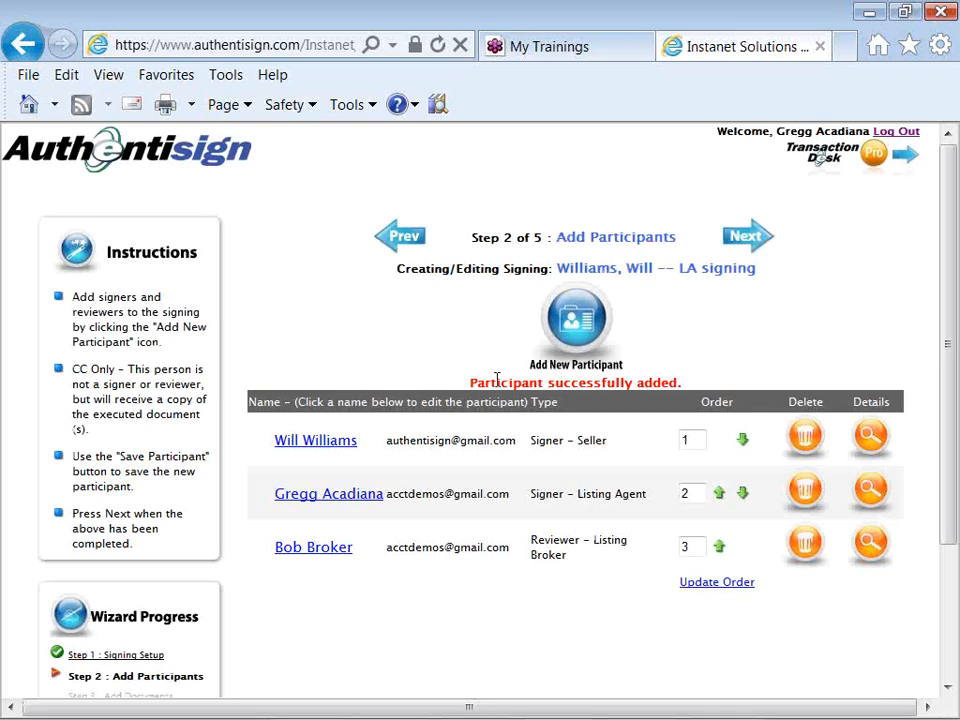
- Add the title contact's name and e-mail as a CC Only participant of type Other
click(573, 322)
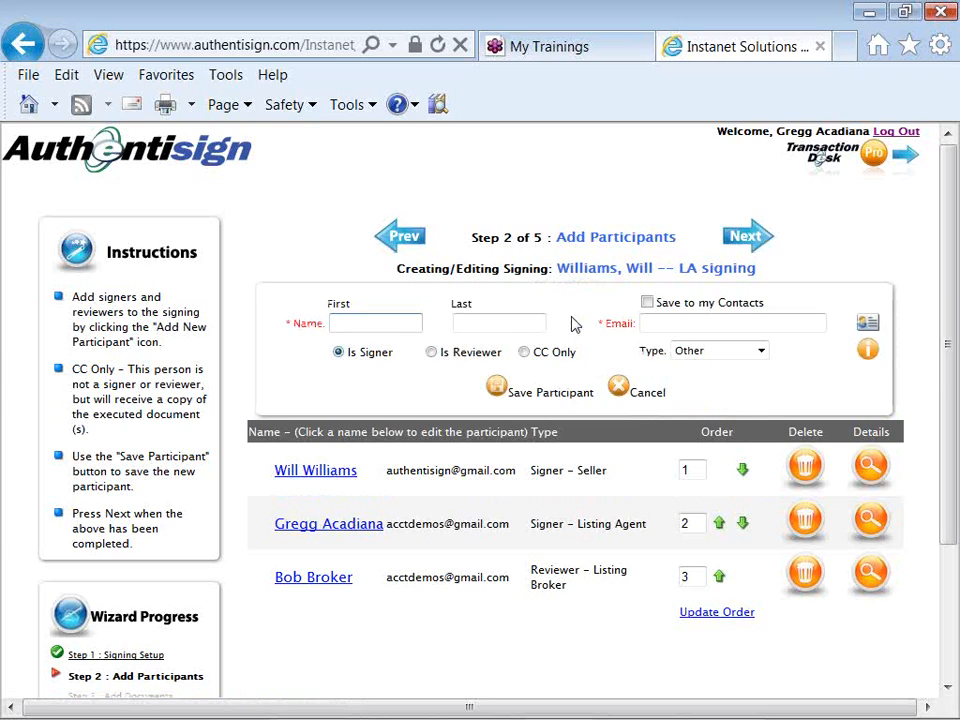
text(Tammy)
key(Tab)
text(Title)
key(Tab)
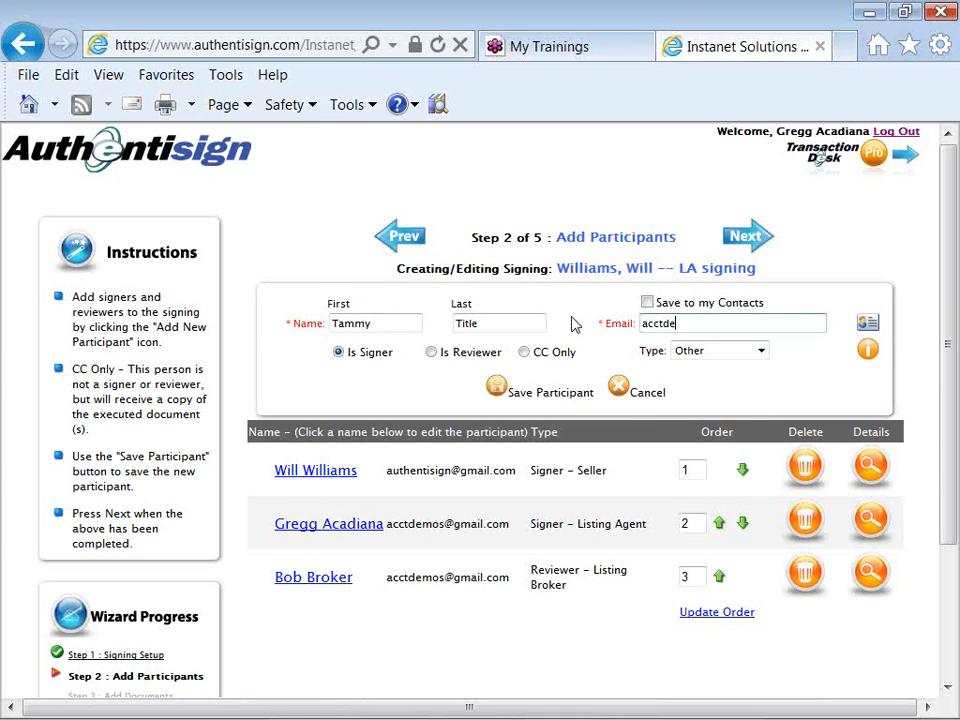
click(524, 353)
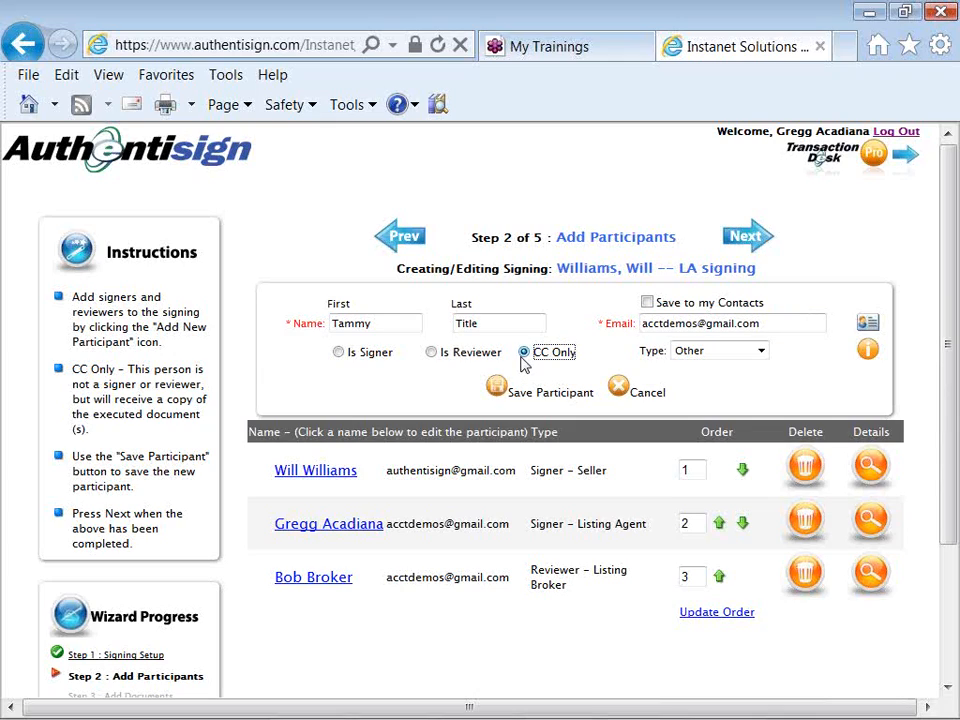
click(692, 362)
click(497, 389)
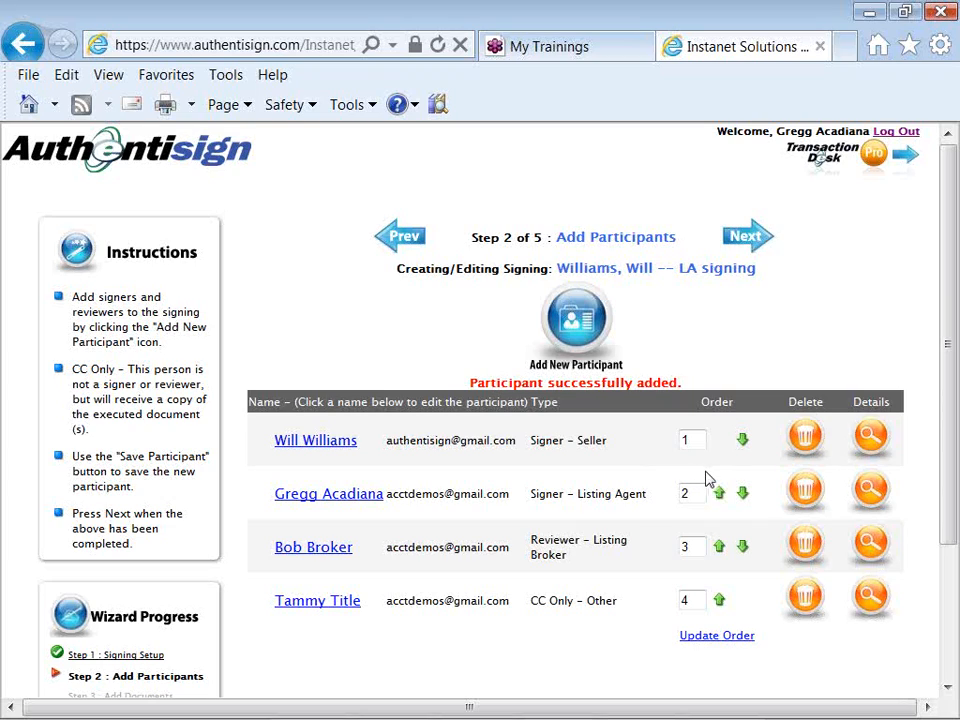
- Move the broker up to order 2 above the listing agent, then advance to Add Documents
click(719, 548)
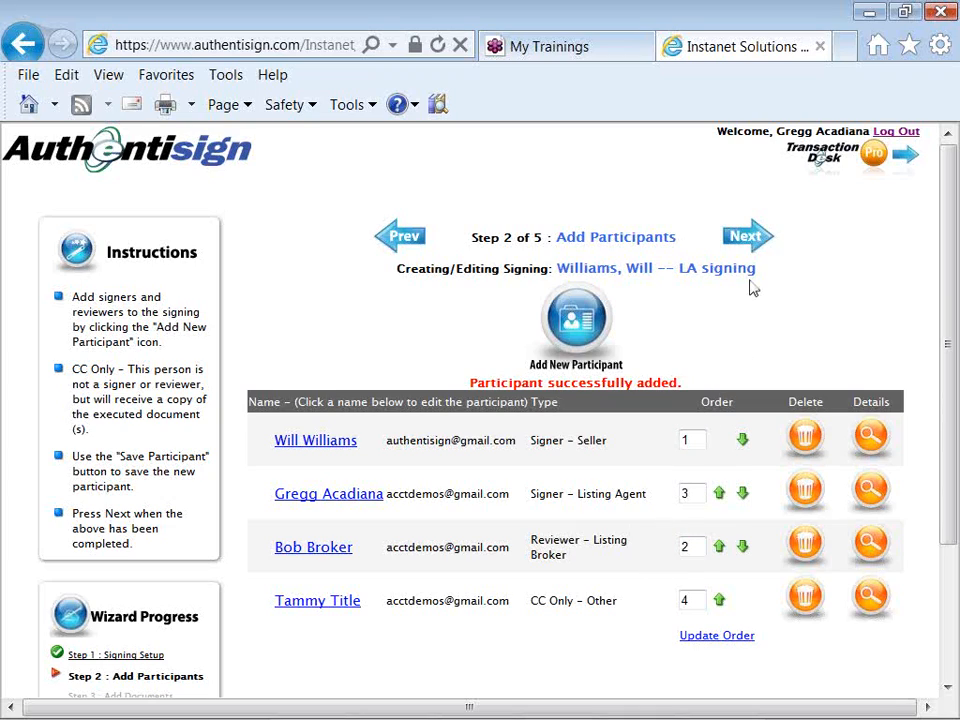
click(754, 243)
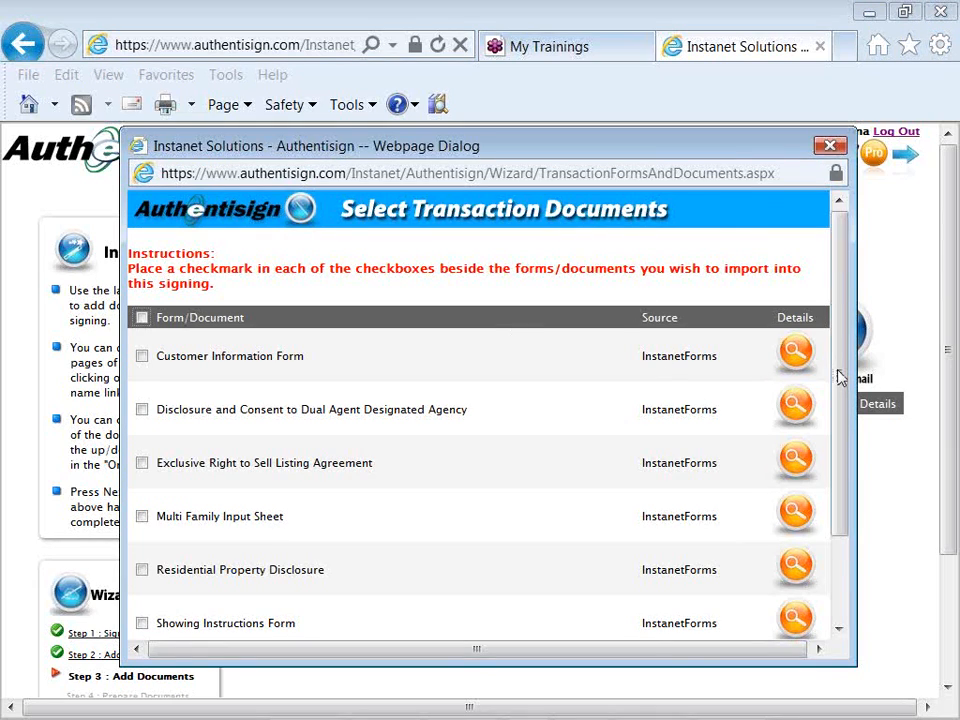
- Select only the Exclusive Right to Sell Listing Agreement among the transaction forms and add it
drag(838, 377, 836, 427)
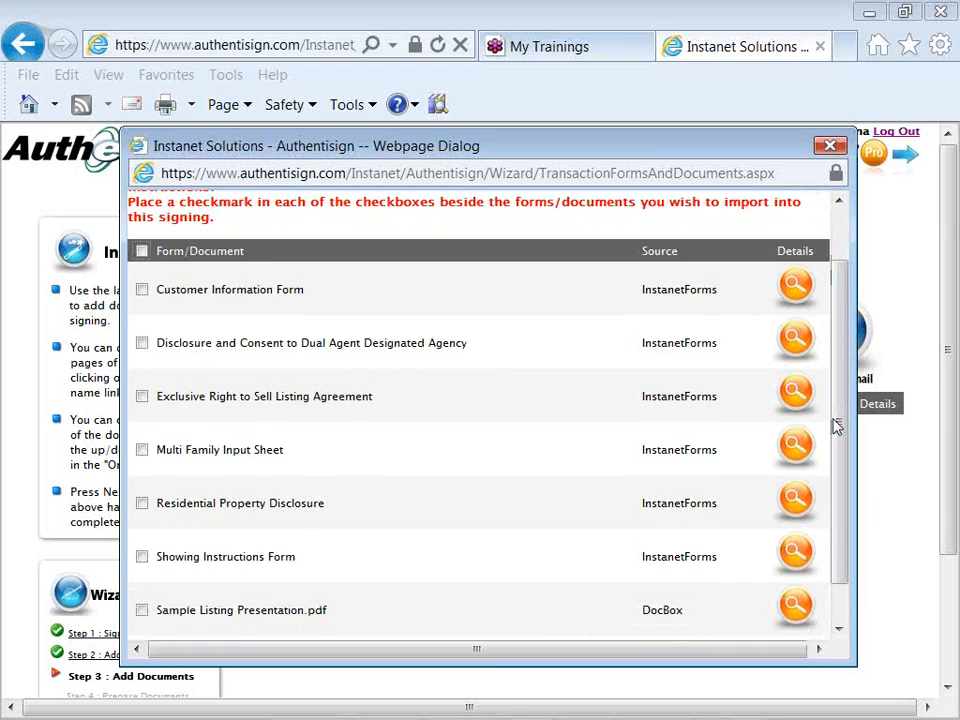
drag(834, 419, 834, 411)
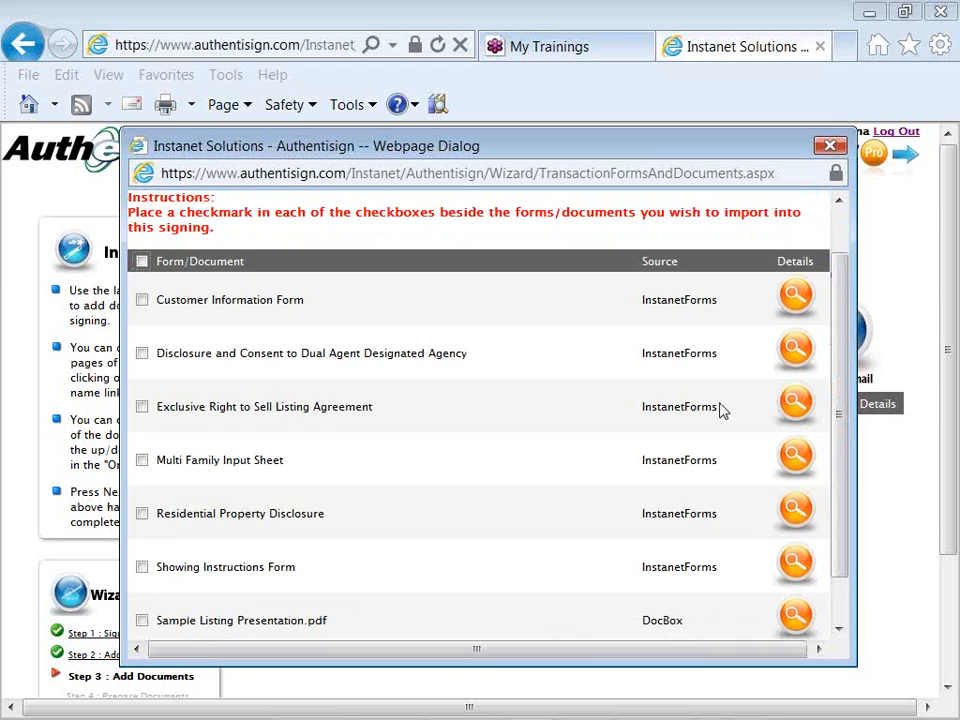
click(144, 410)
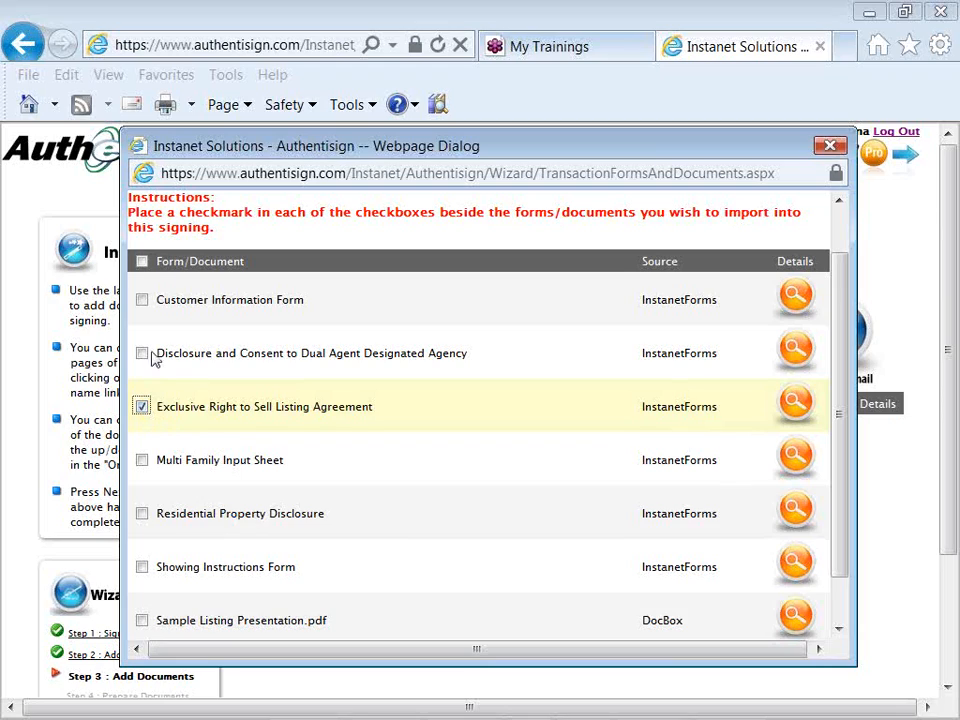
click(142, 263)
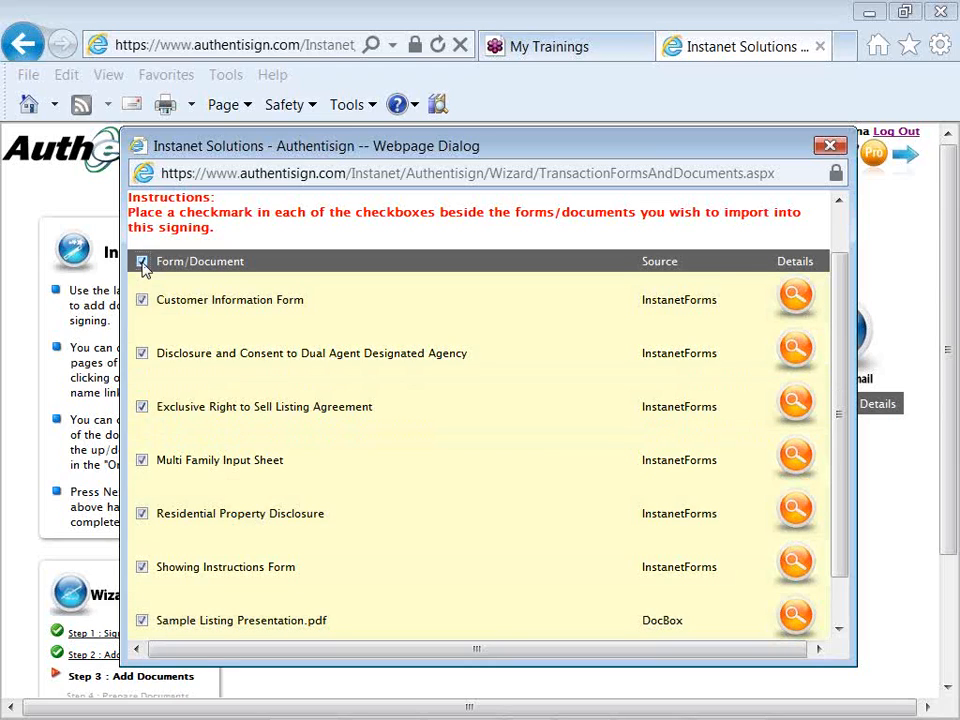
click(142, 263)
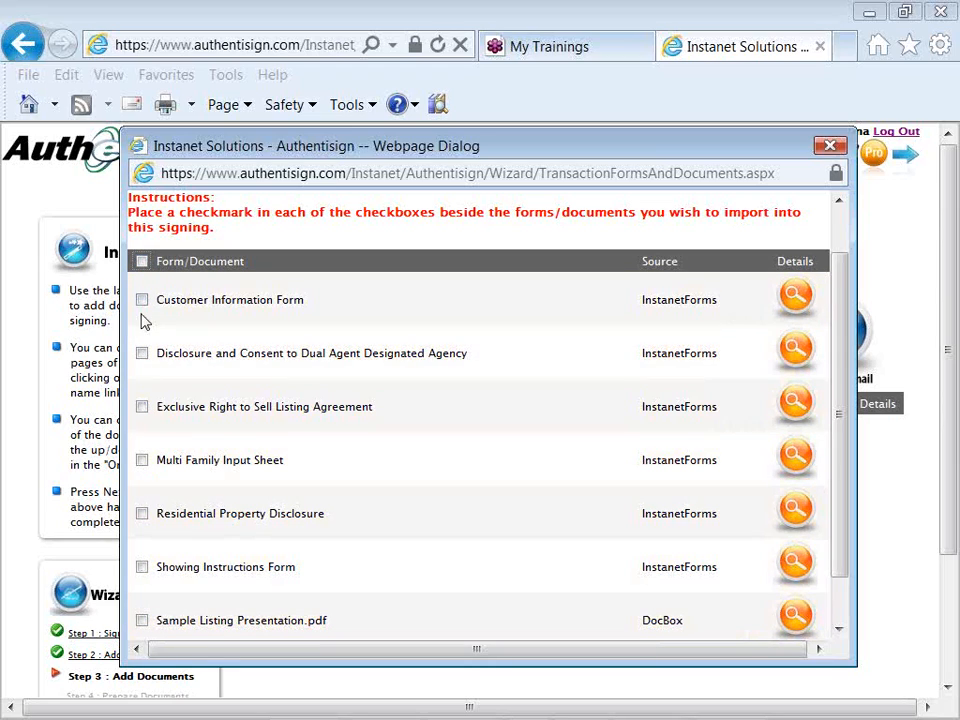
click(142, 408)
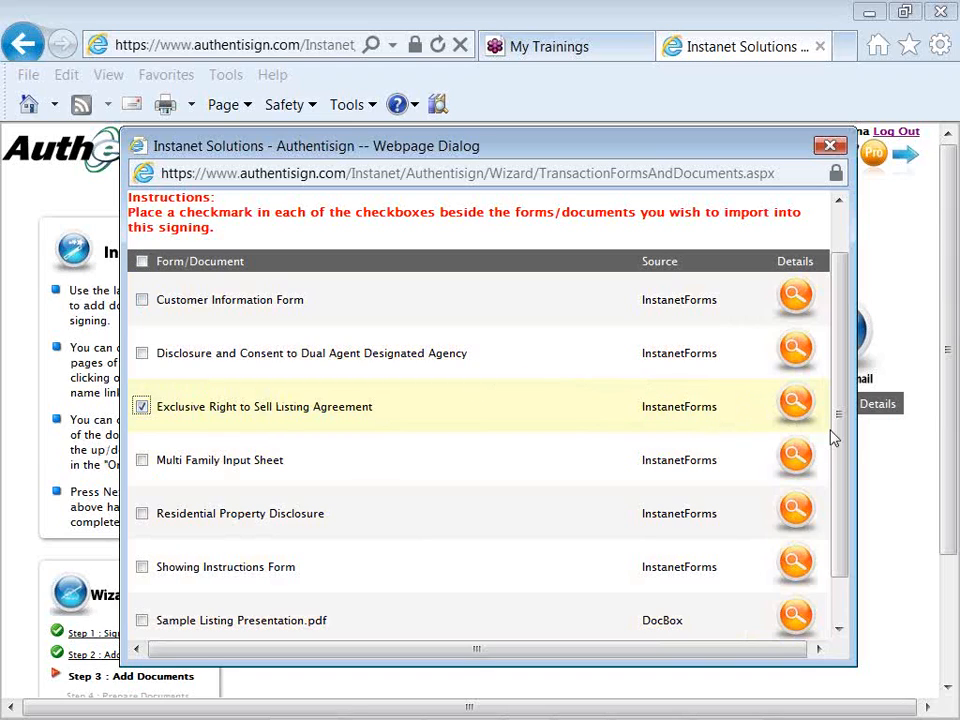
scroll(846, 450, down, 2)
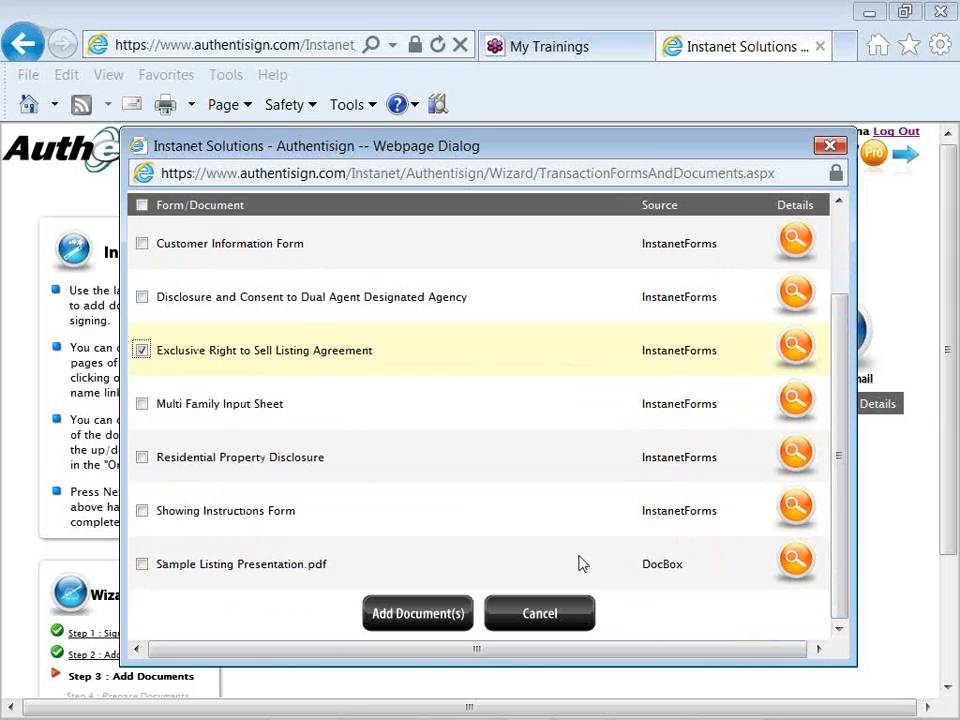
click(448, 616)
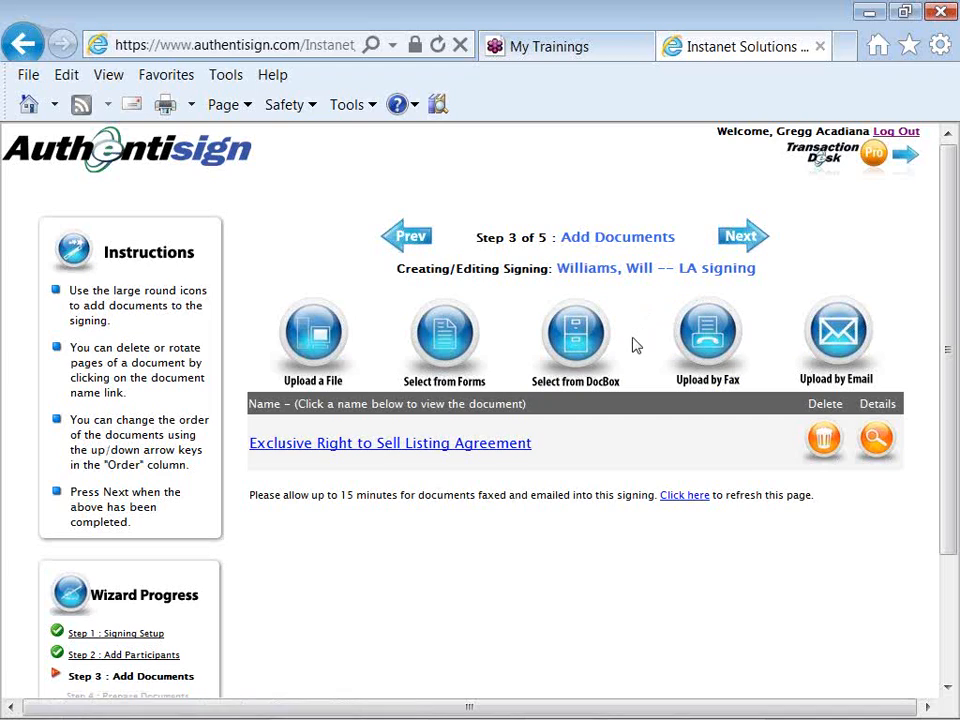
- Open the Upload Document(s) dialog from the Add Documents step
click(314, 339)
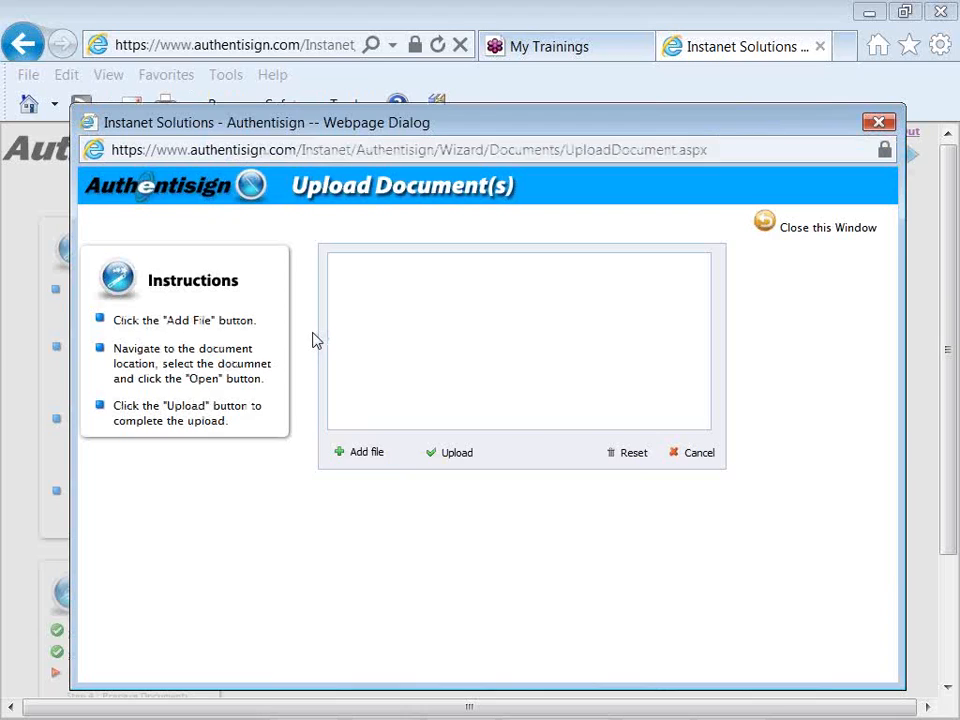
- Open the Choose File to Upload window from the upload dialog
click(343, 460)
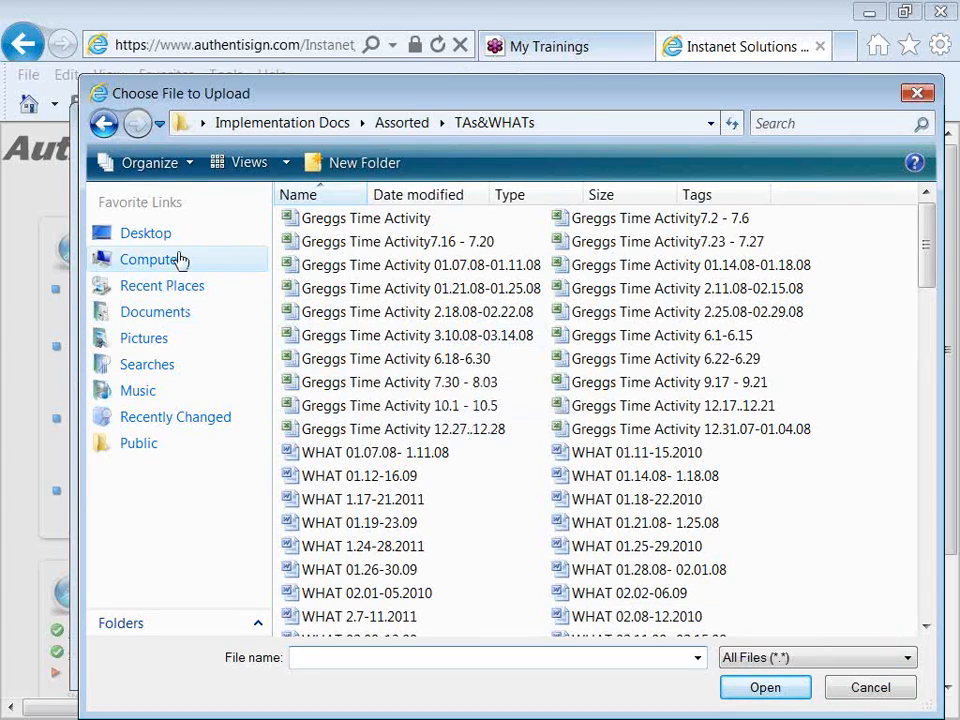
- Pick activity time track.doc from the Assorted folder for upload
click(383, 123)
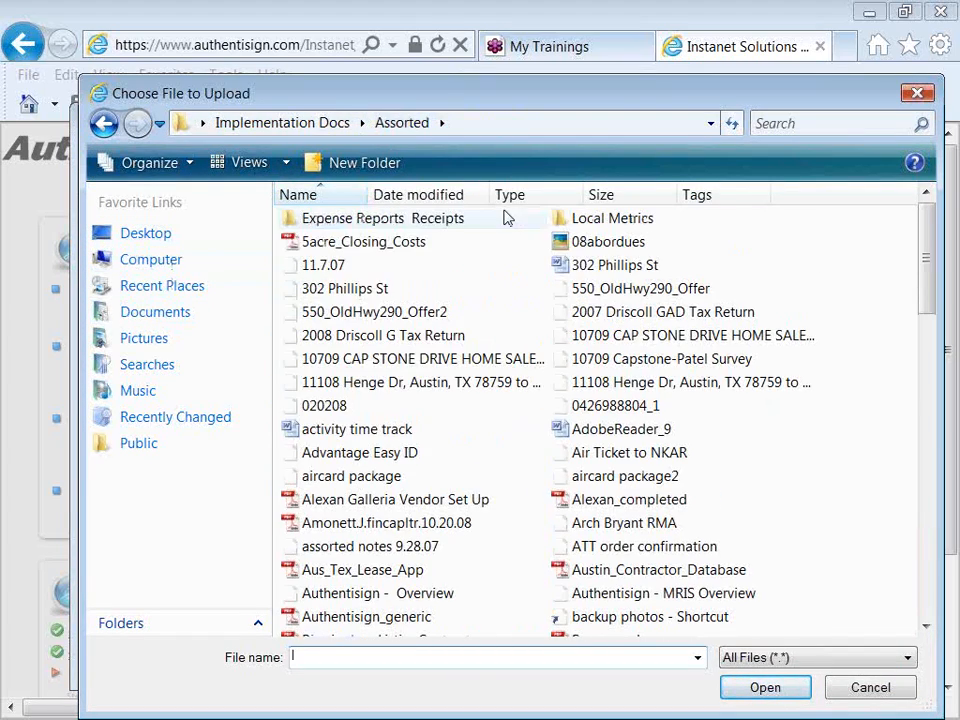
drag(926, 275, 926, 283)
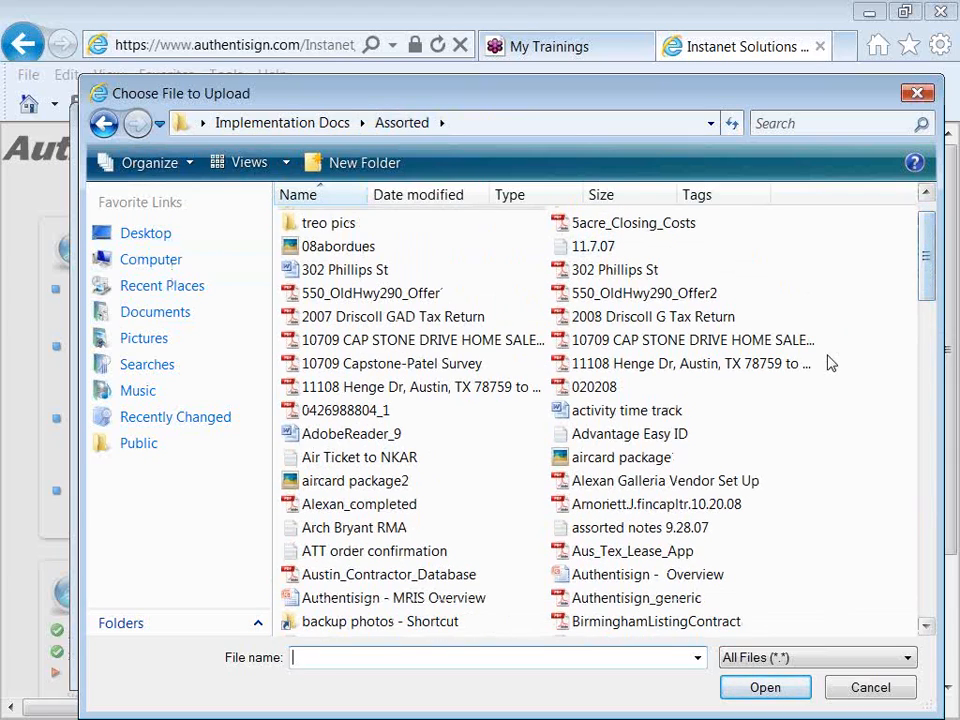
click(665, 420)
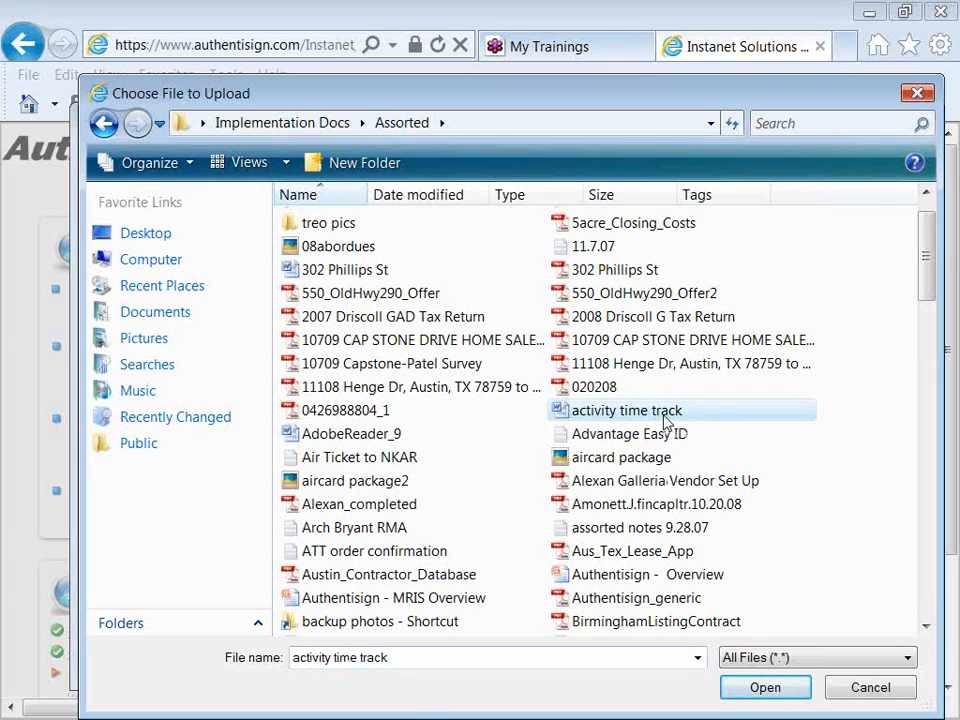
double_click(665, 420)
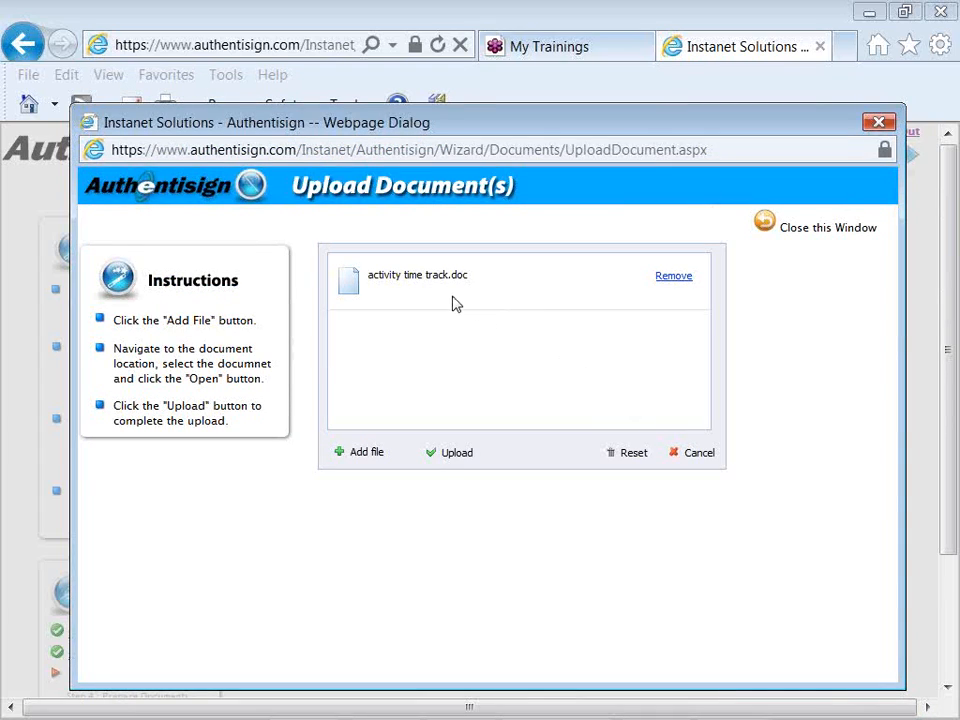
- Upload activity time track.doc as the signing's second document
click(451, 459)
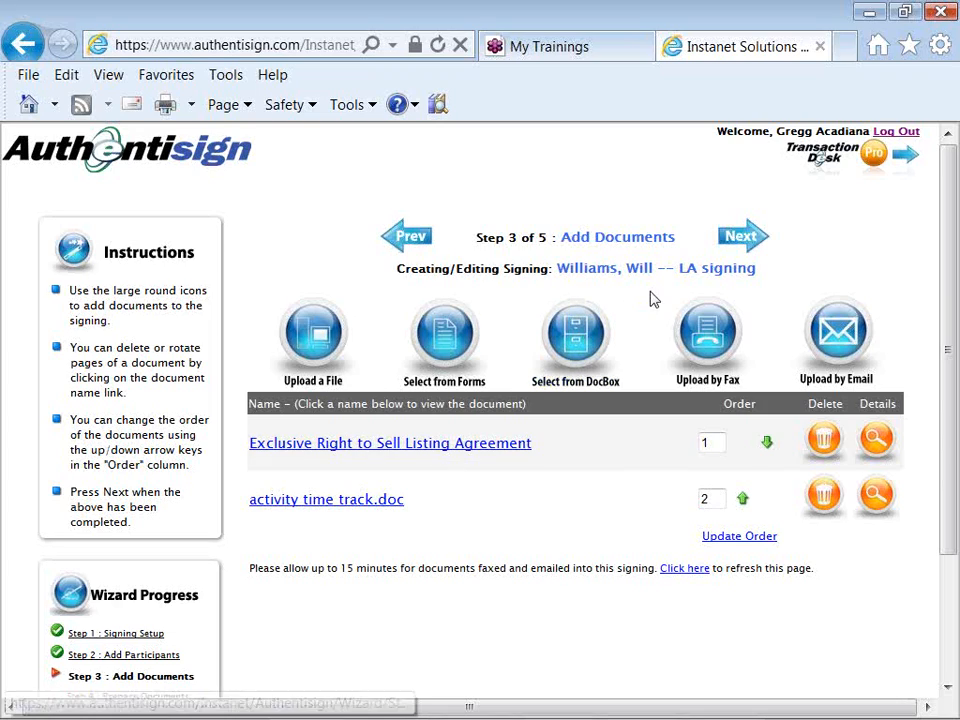
- Proceed from Add Documents to Step 4, Prepare Documents
click(740, 238)
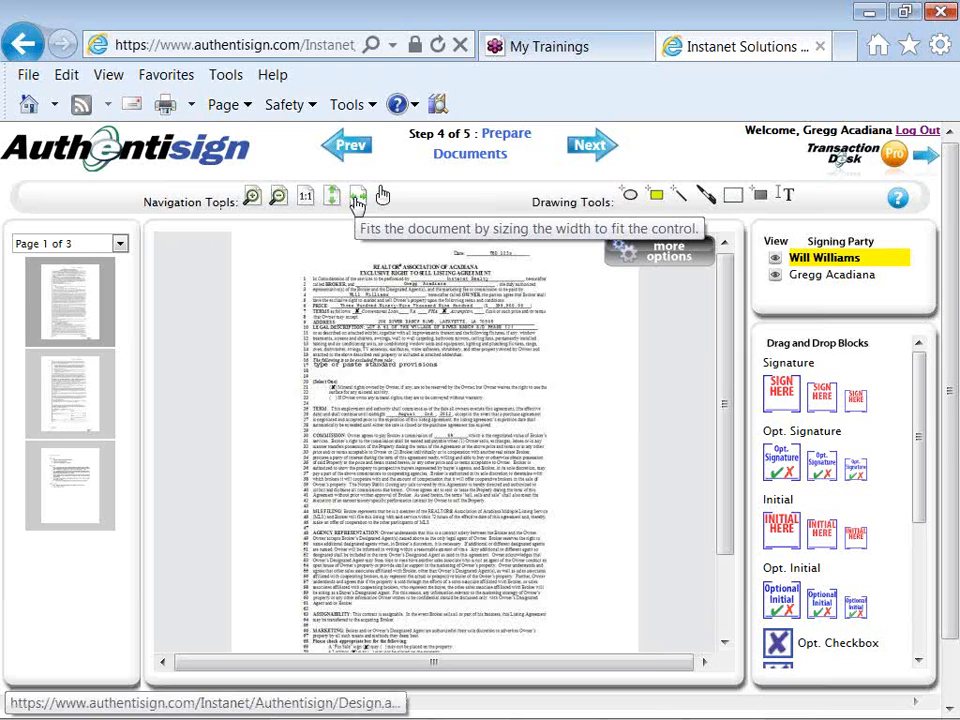
- Fit the page to width and draw a red line through the old Date value
click(356, 199)
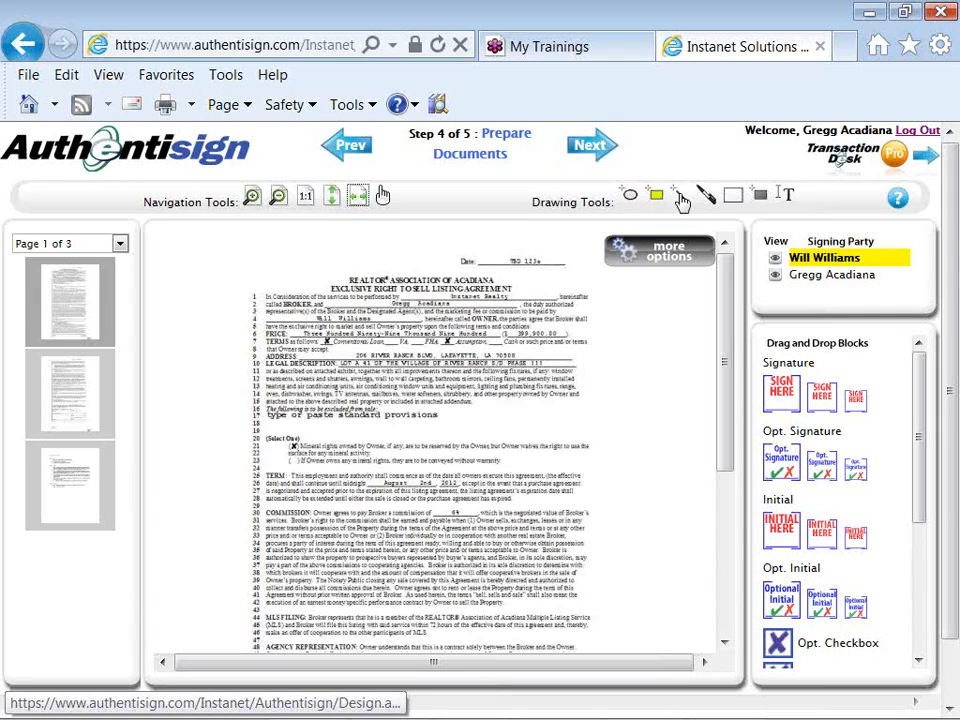
click(681, 200)
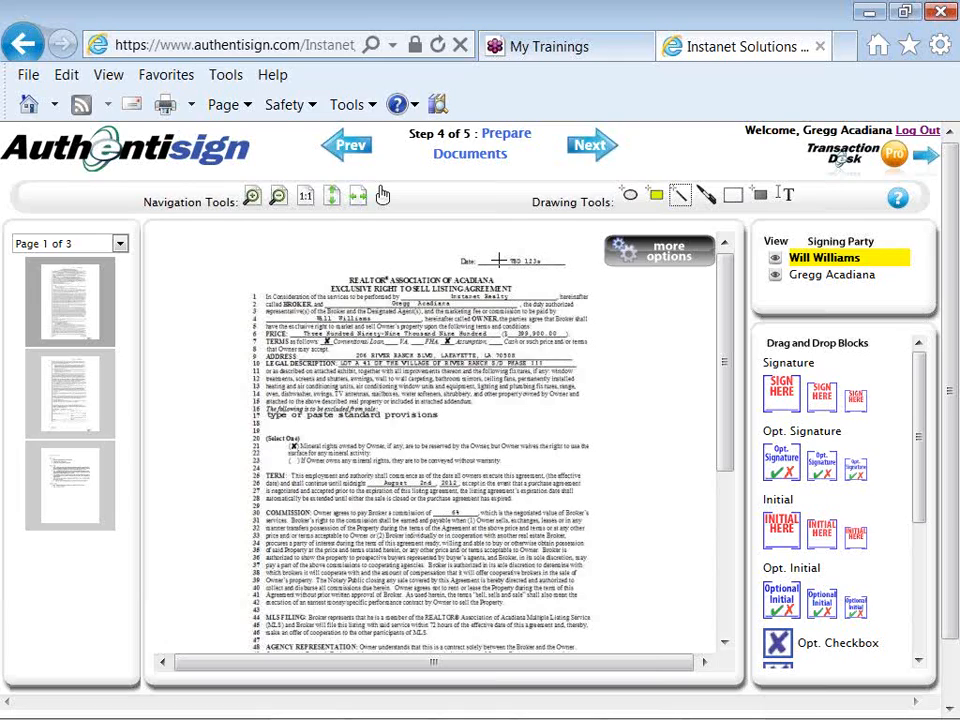
drag(498, 260, 568, 330)
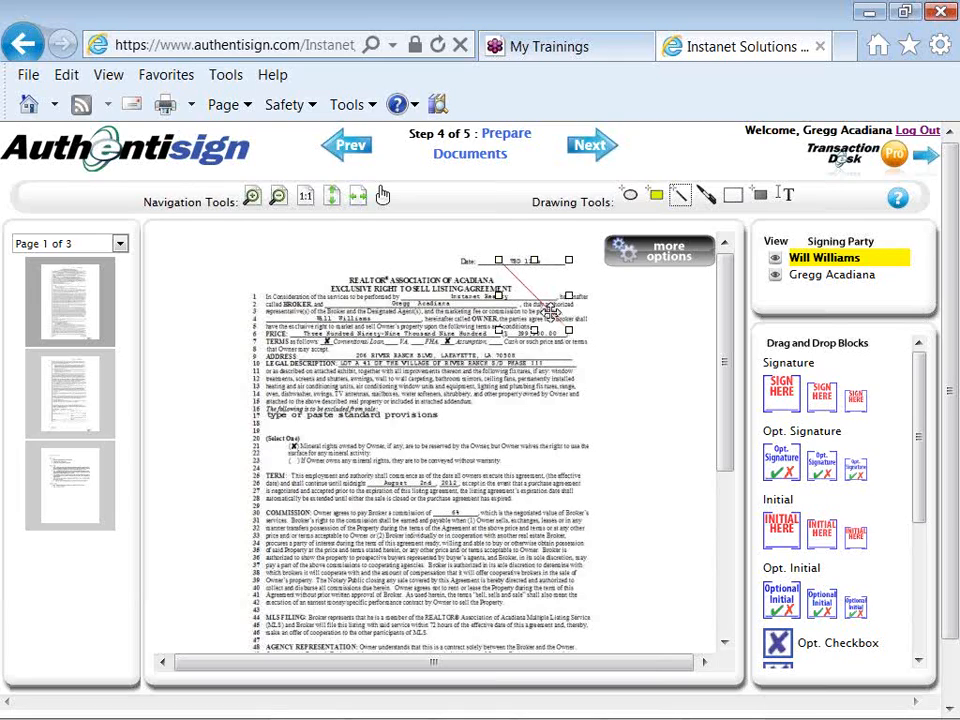
drag(568, 330, 563, 268)
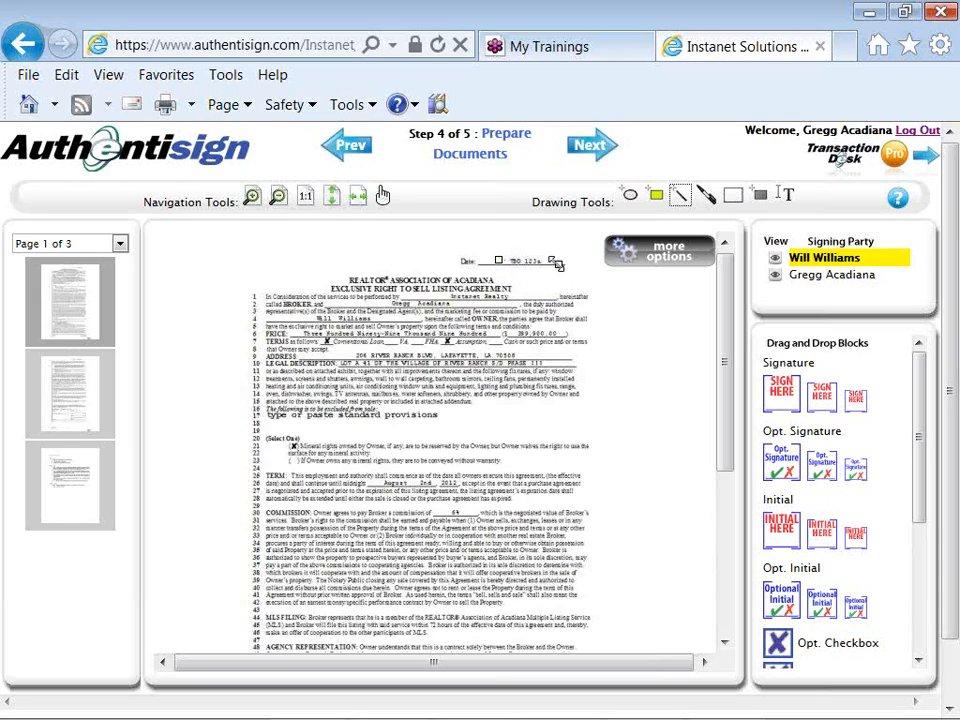
drag(553, 263, 552, 262)
click(616, 301)
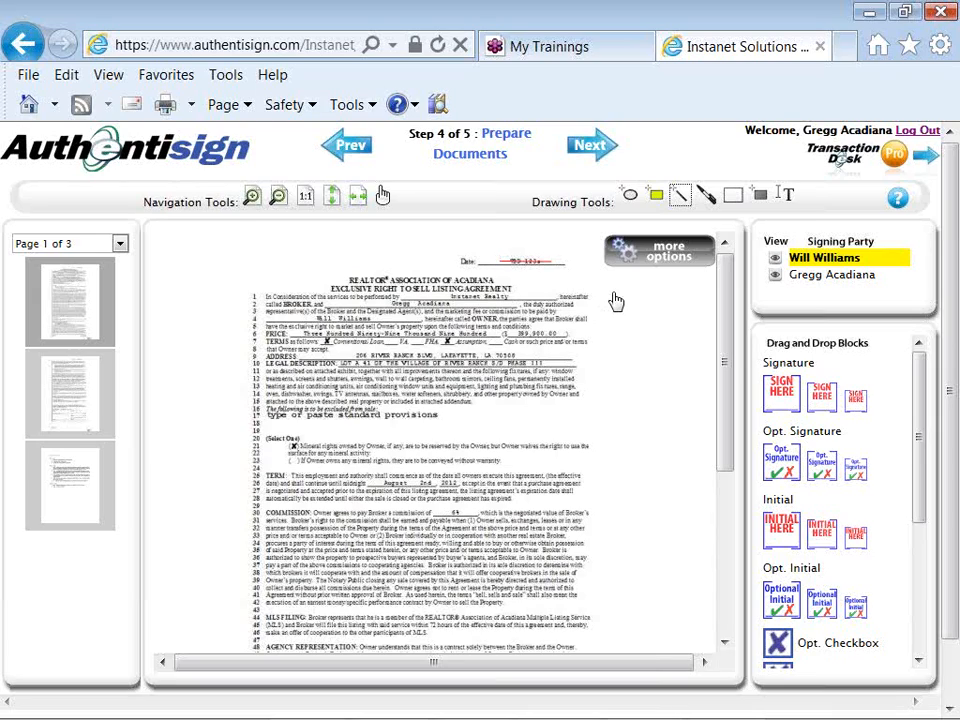
- Type '07.01.2011' in a text annotation positioned just above the struck-out Date line
click(787, 200)
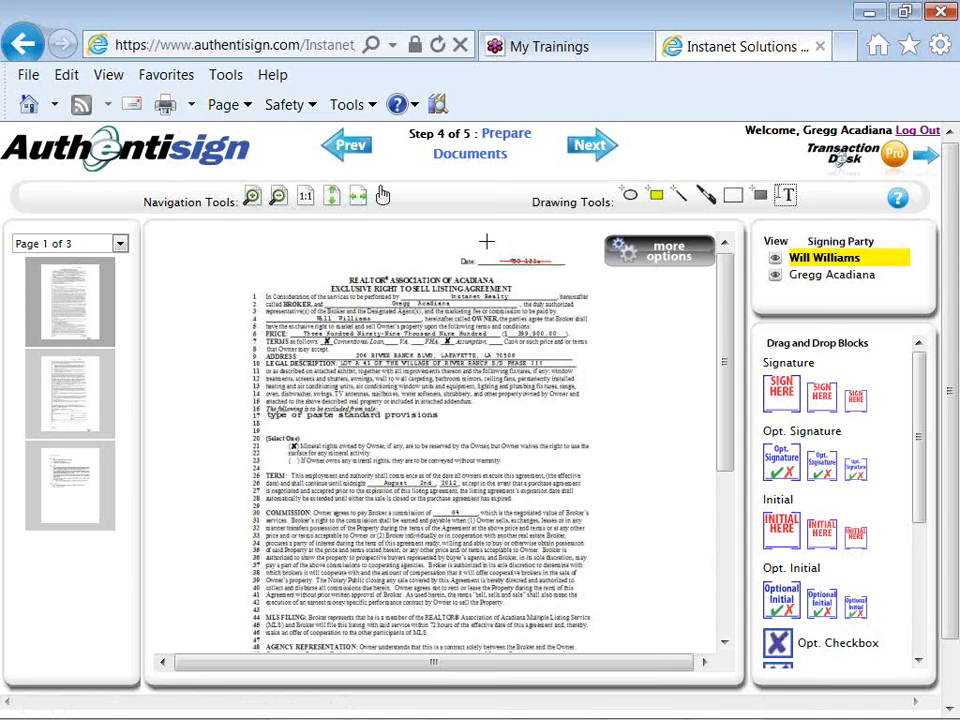
click(482, 241)
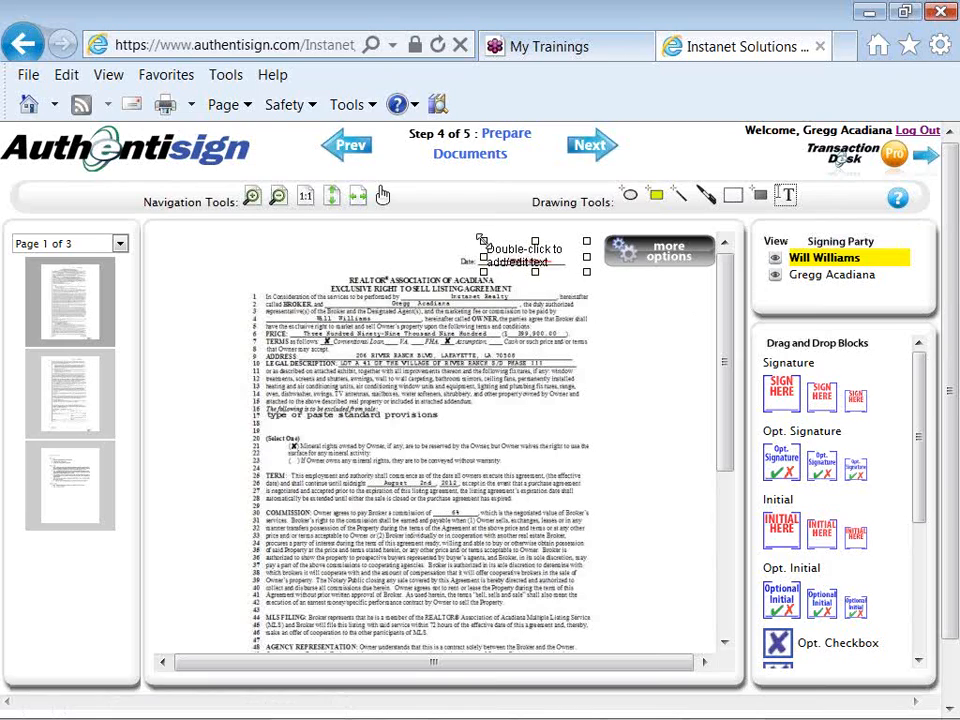
drag(490, 248, 487, 240)
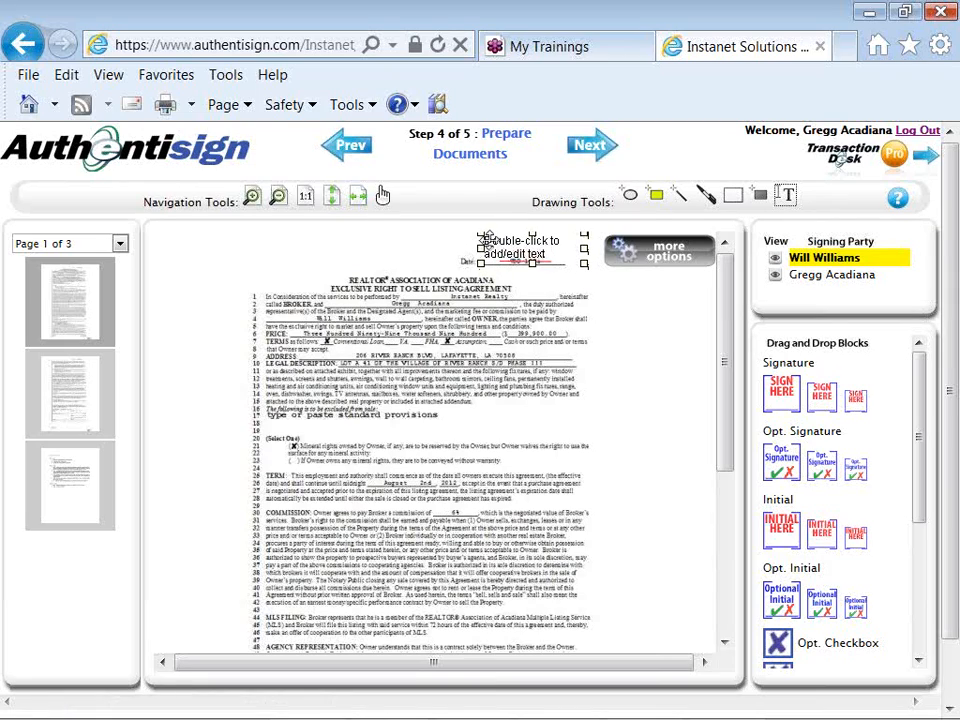
double_click(497, 243)
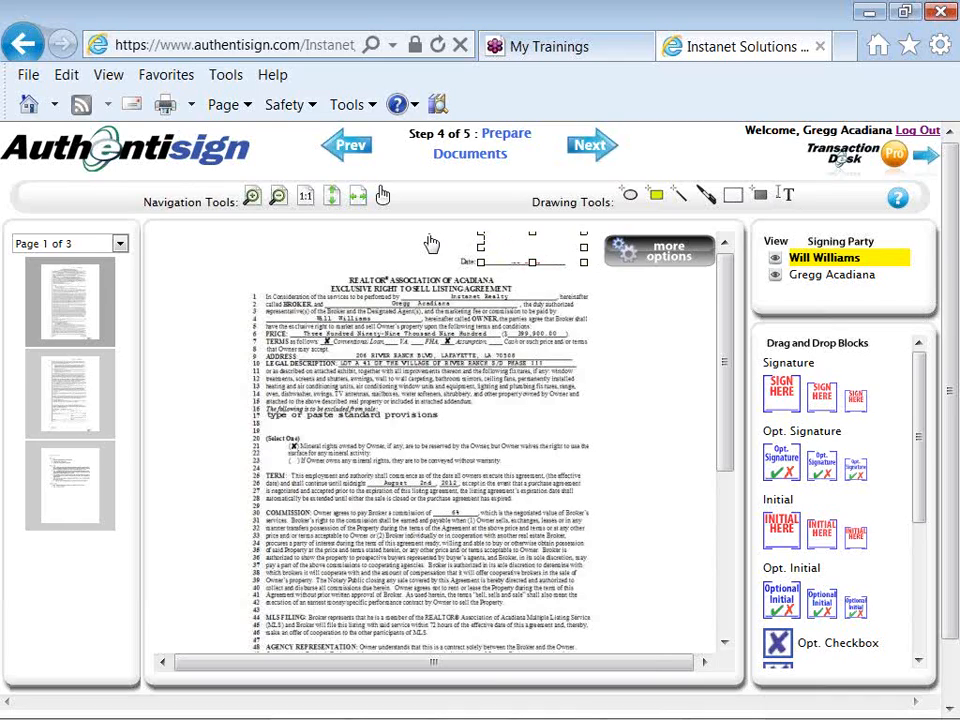
text(07.01.2011)
click(612, 316)
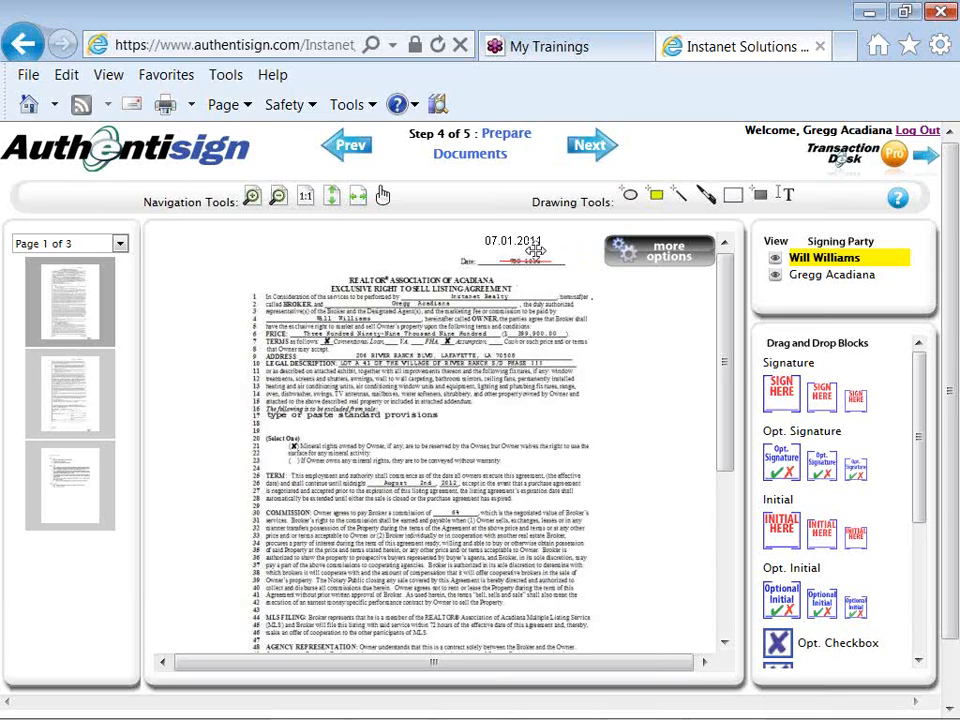
drag(520, 233, 529, 238)
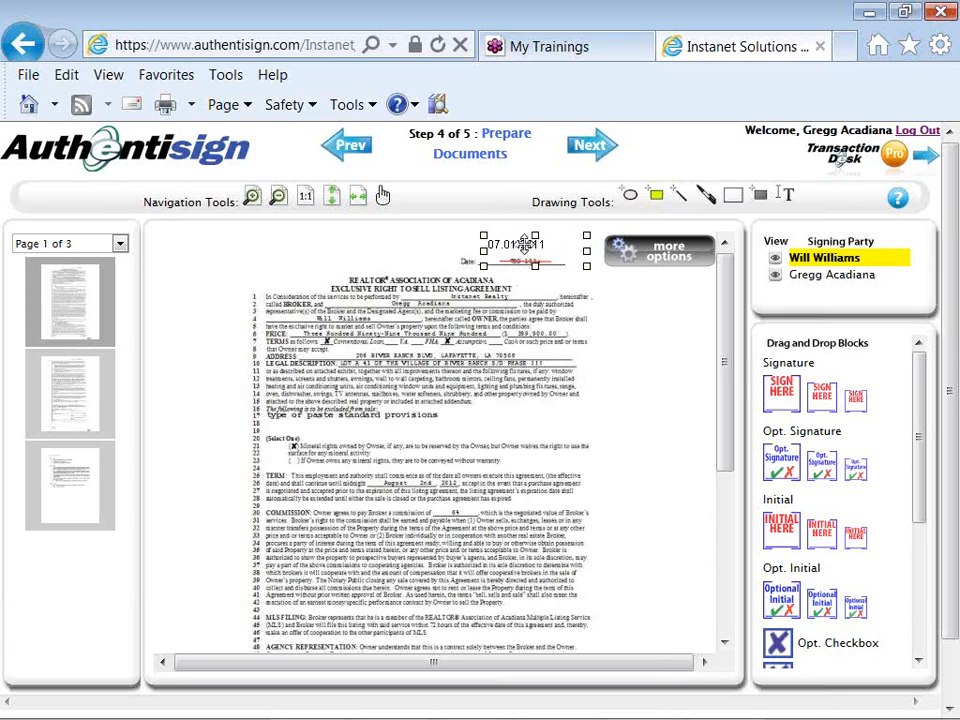
click(651, 353)
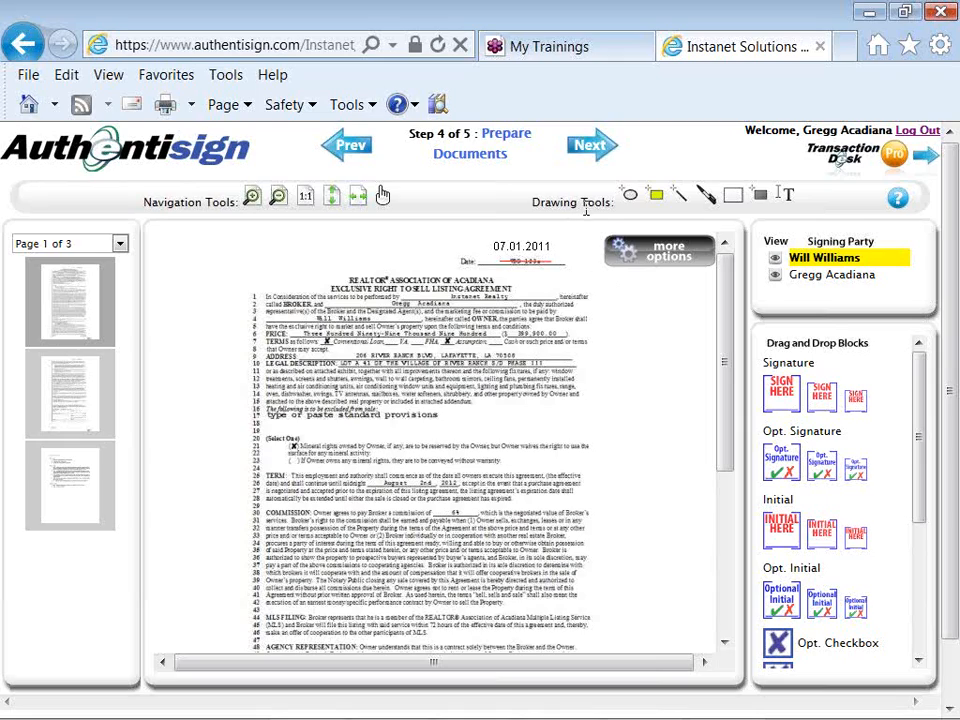
click(624, 250)
- Scroll the document to page 1's owner initials lines and scroll the Drag and Drop Blocks panel down
drag(724, 392, 727, 577)
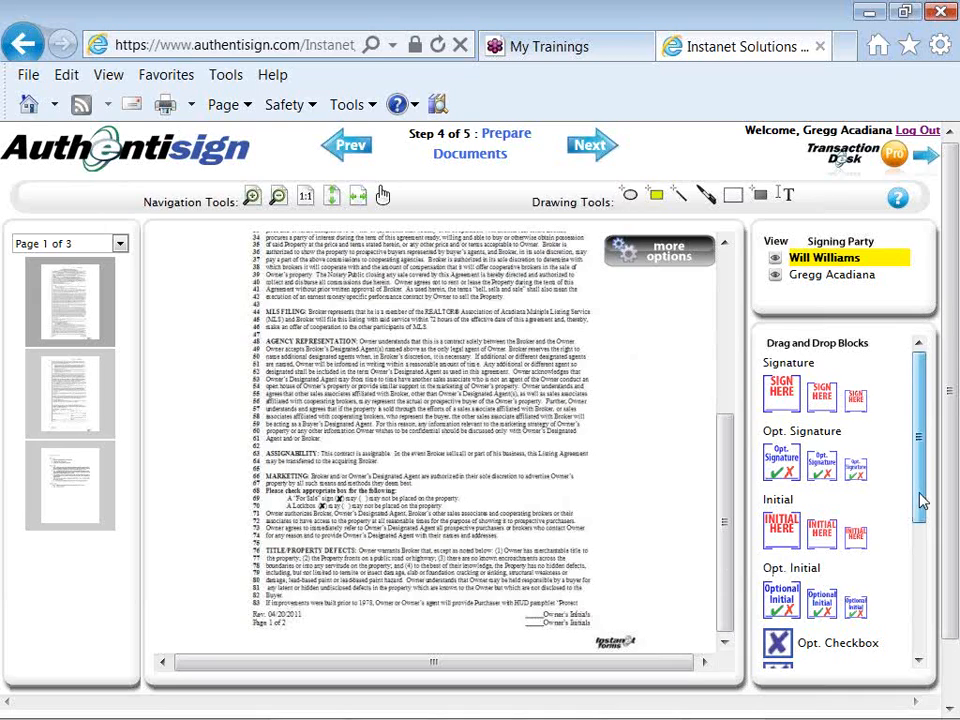
drag(922, 502, 916, 606)
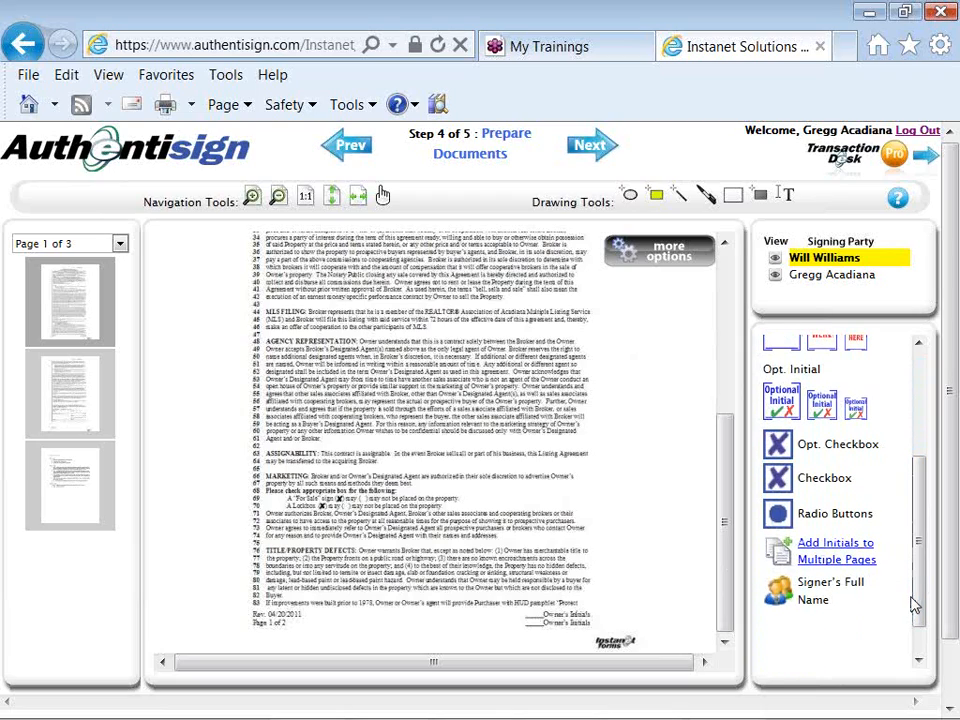
- Add right-aligned Seller multi-page initials to All (2 pages) of the Exclusive Right to Sell Listing Agreement
click(870, 564)
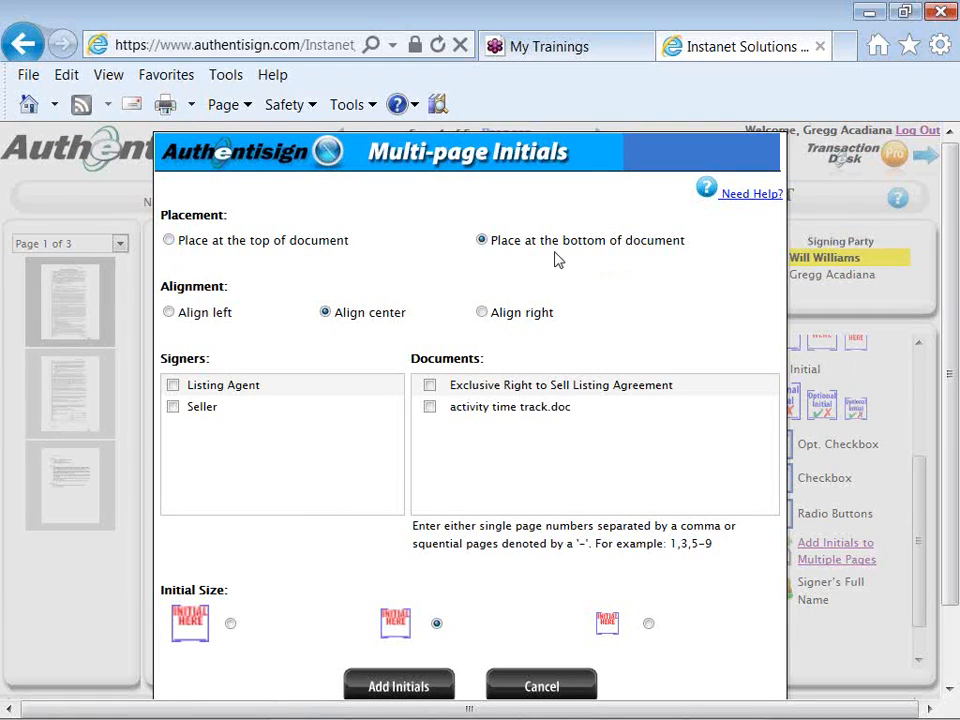
click(482, 313)
click(173, 407)
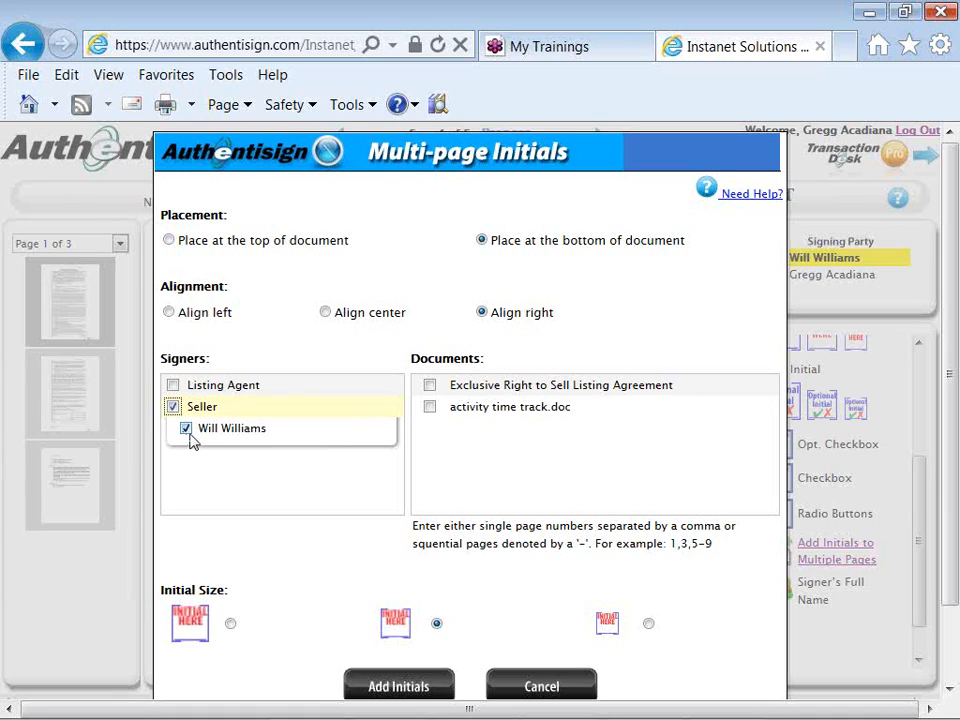
click(430, 387)
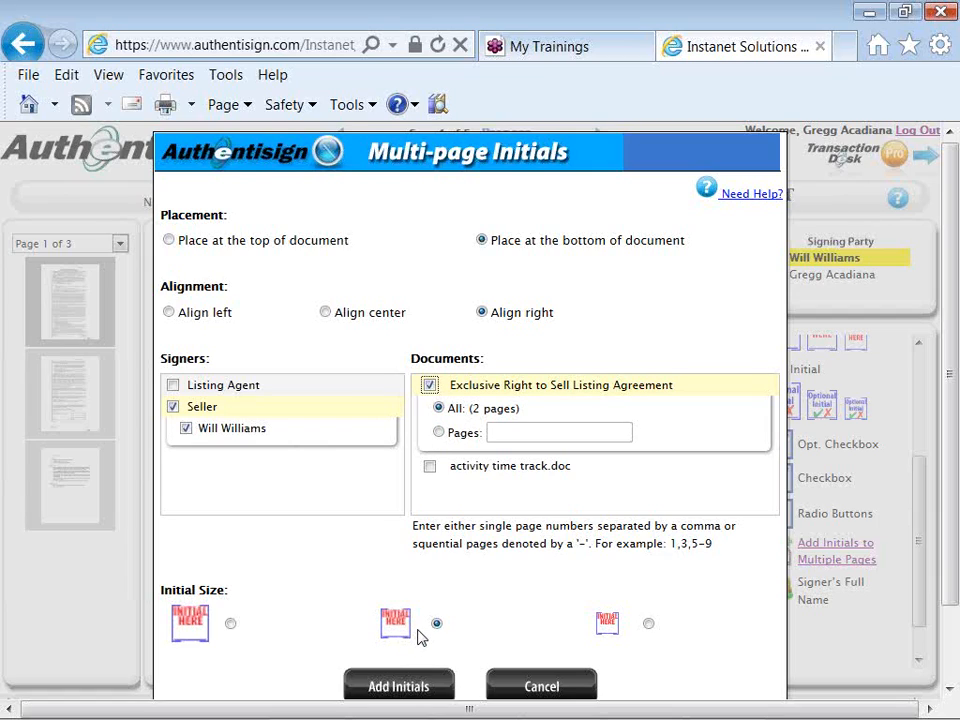
click(401, 686)
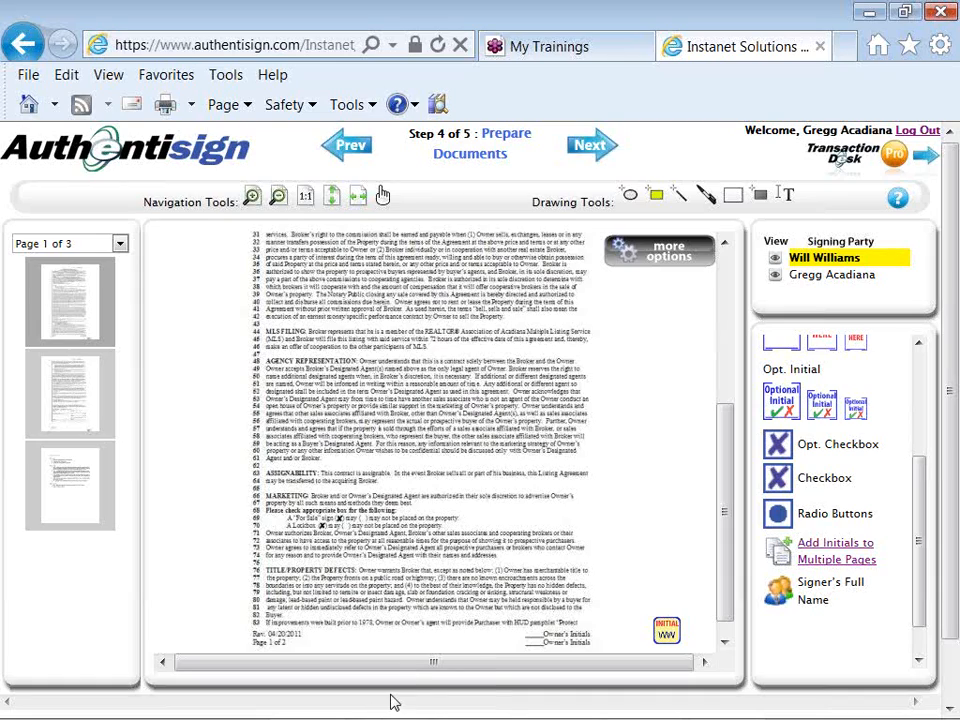
- Shift the Seller INITIAL fields on pages 1 and 2 left toward the owner's initials lines
drag(666, 628, 532, 623)
click(667, 621)
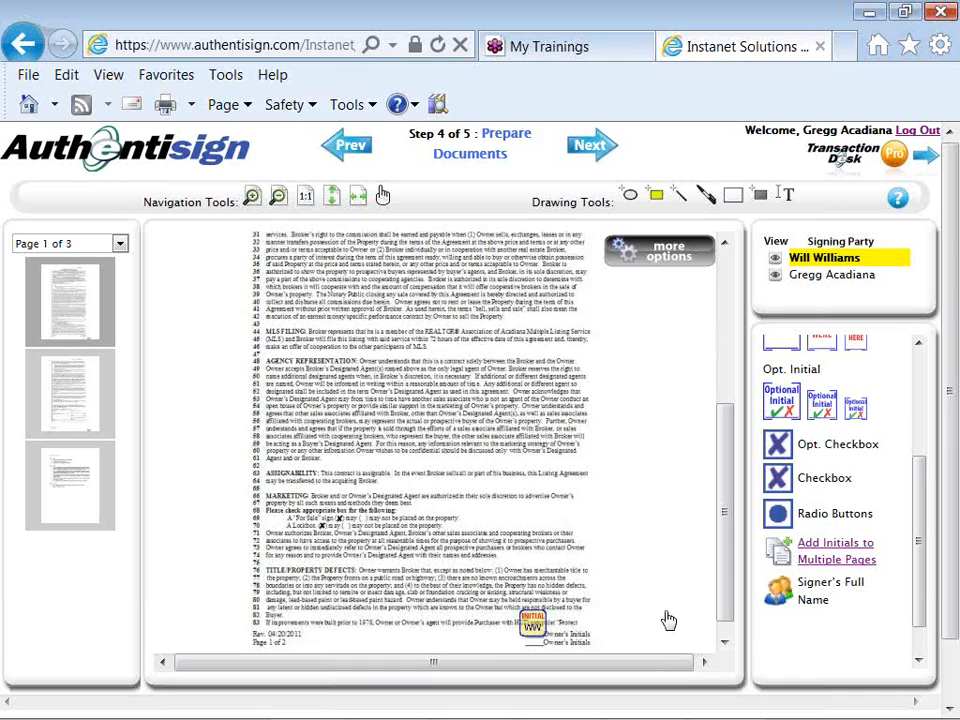
click(77, 387)
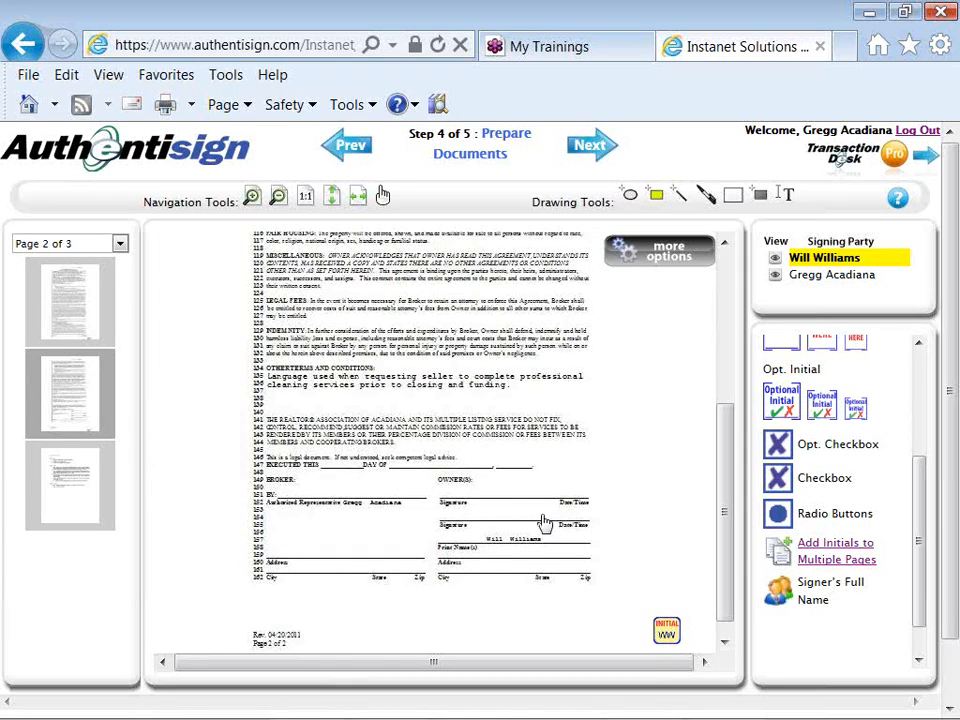
scroll(722, 561, down, 2)
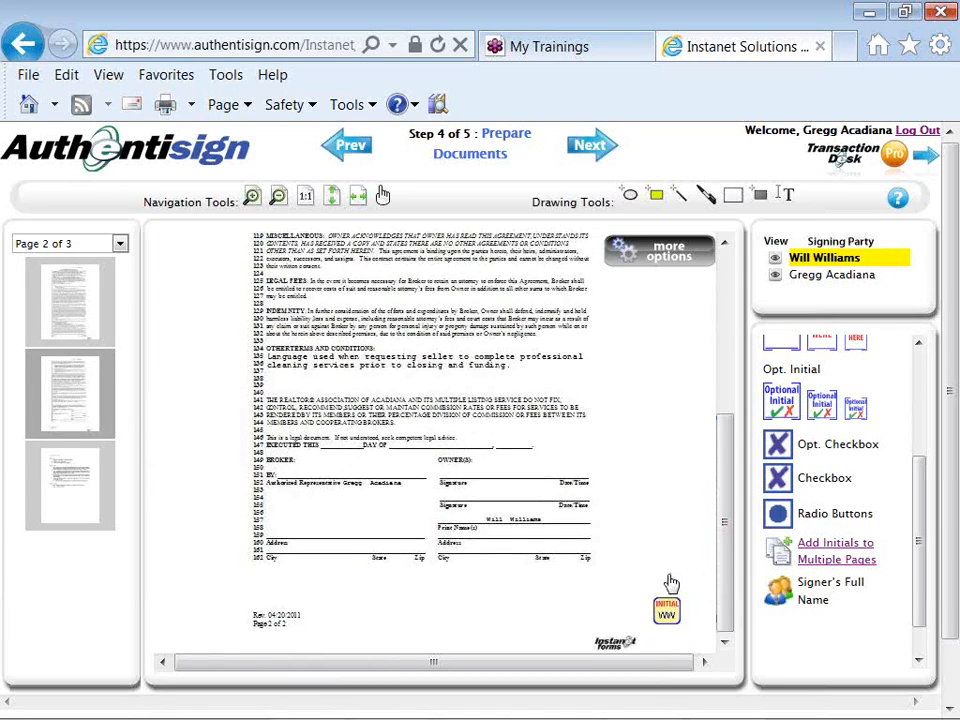
drag(668, 602, 437, 618)
click(535, 606)
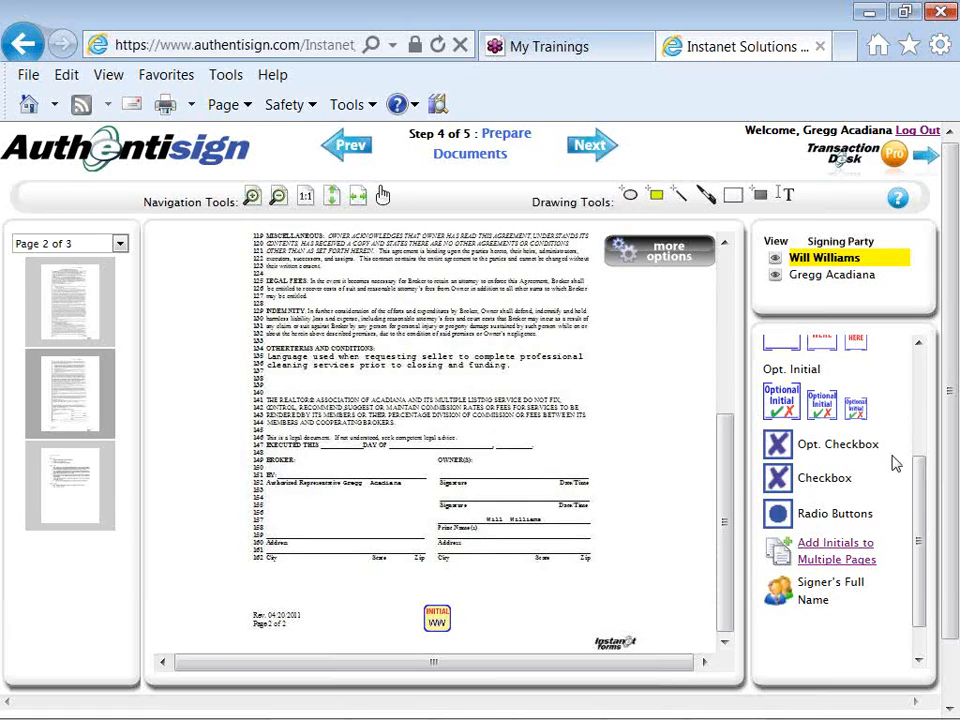
drag(918, 486, 926, 381)
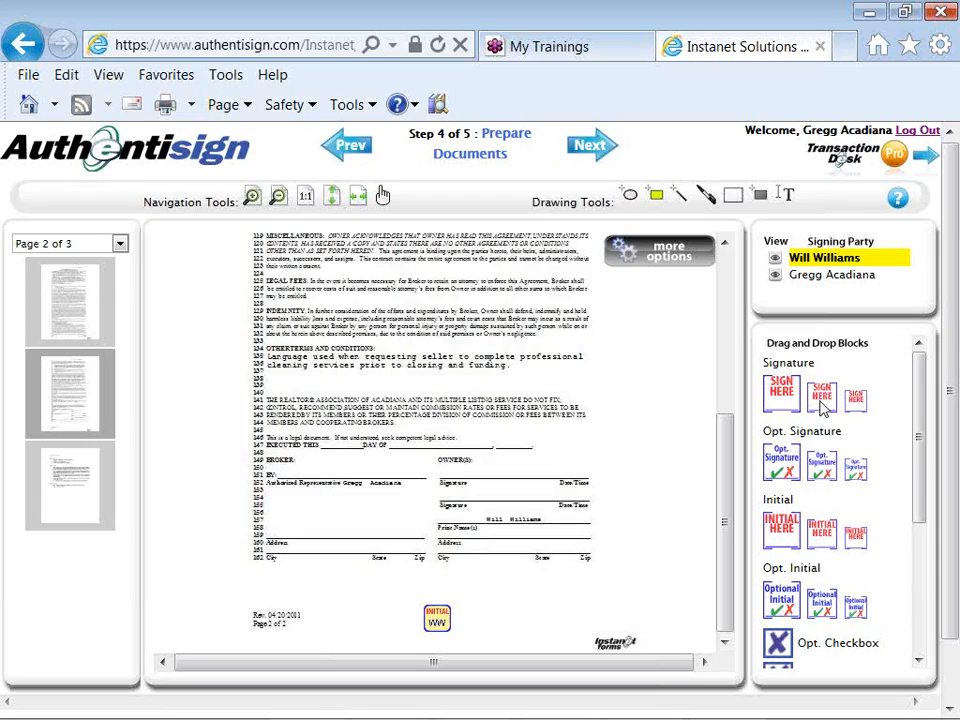
- Put the seller's Signature block on page 2's Owner(s) line with a Date Block beside it
drag(822, 400, 452, 411)
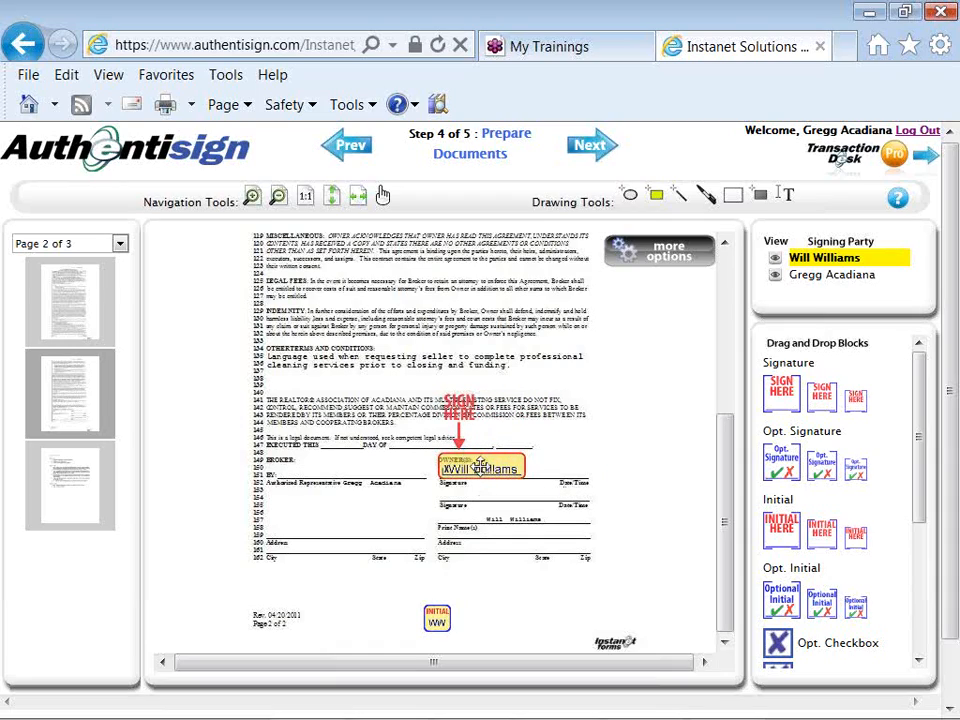
click(481, 462)
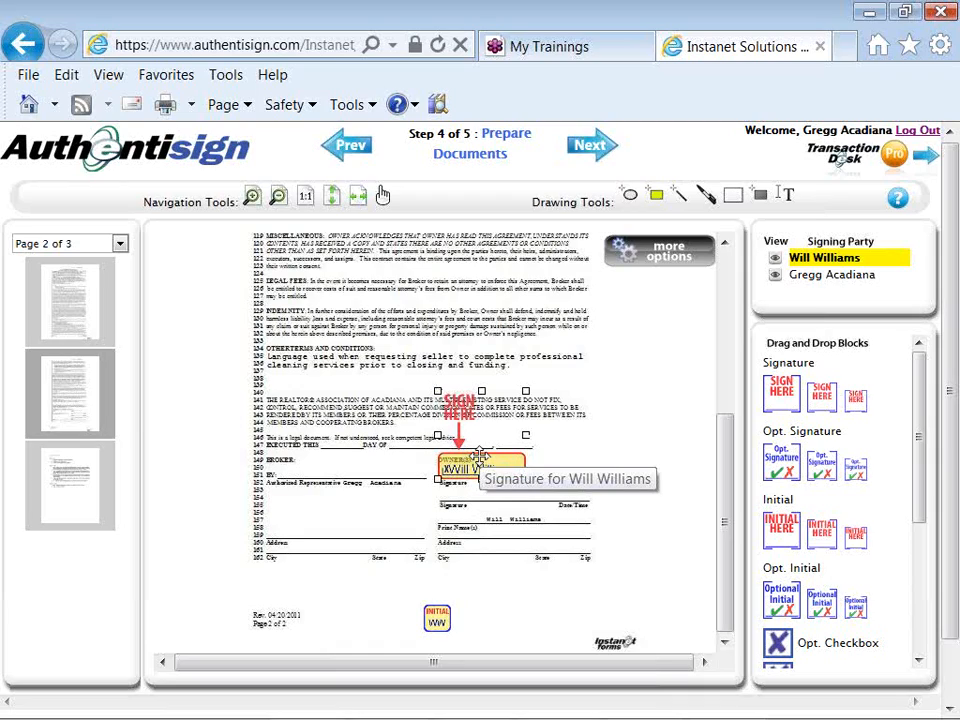
right_click(481, 458)
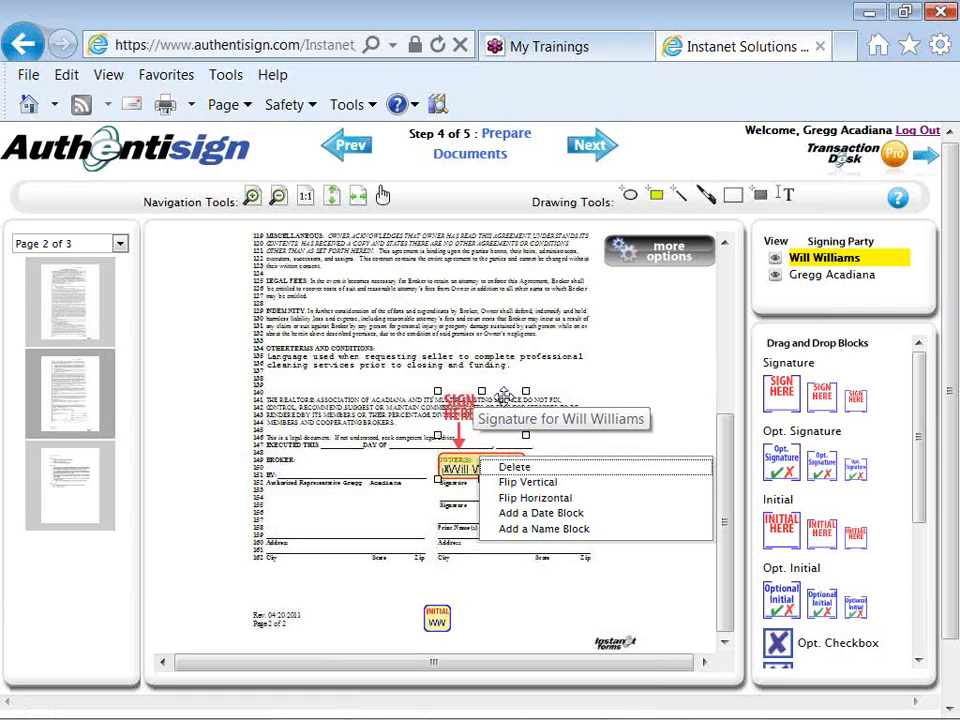
click(496, 515)
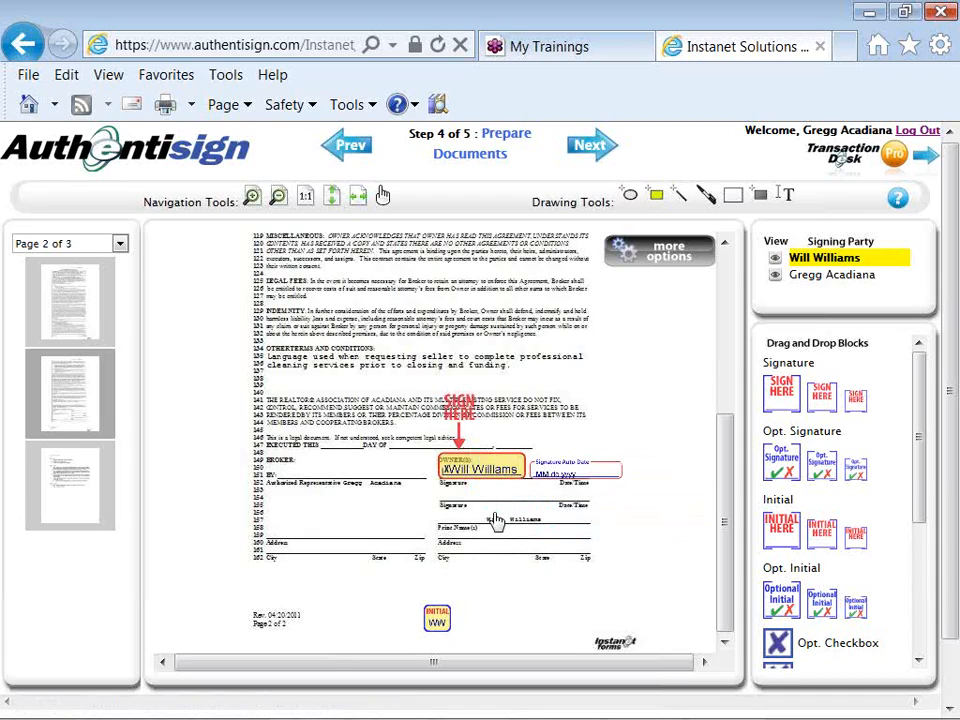
click(545, 469)
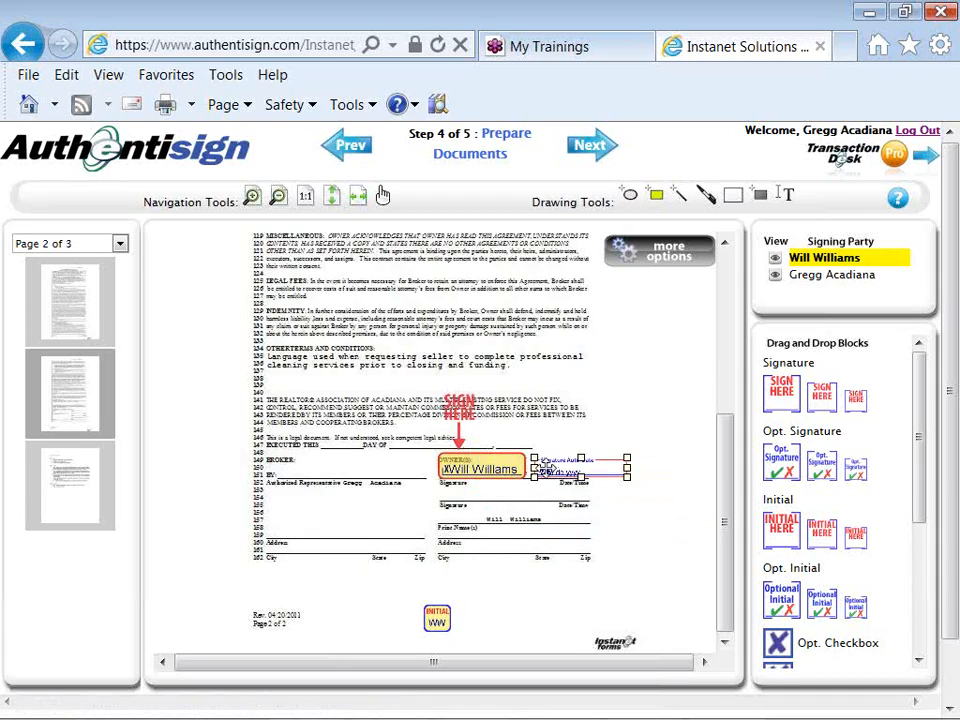
click(634, 527)
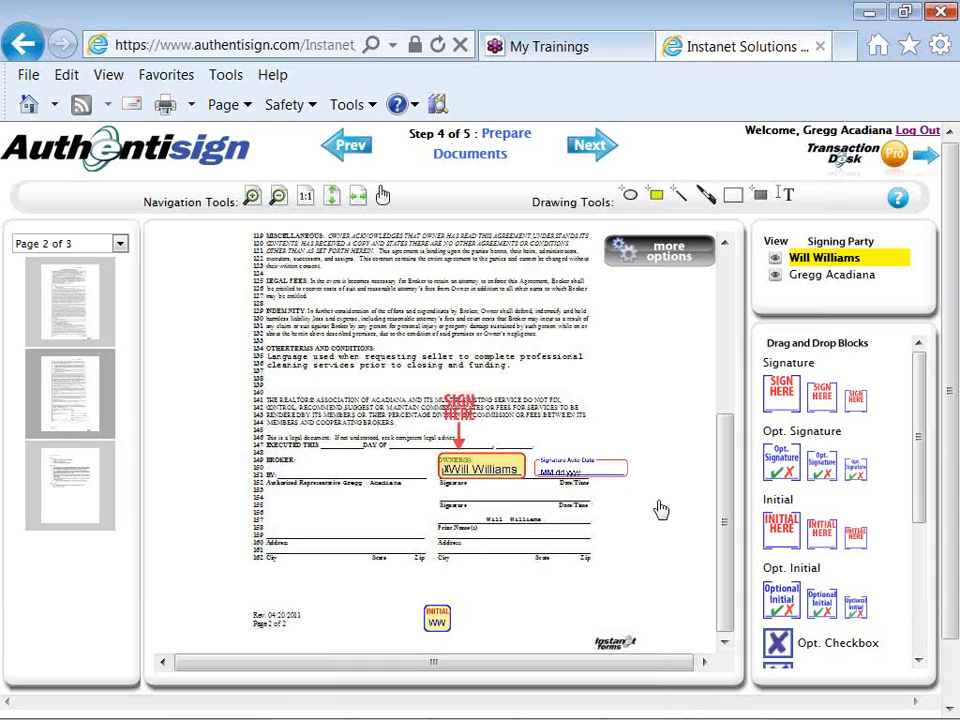
click(806, 275)
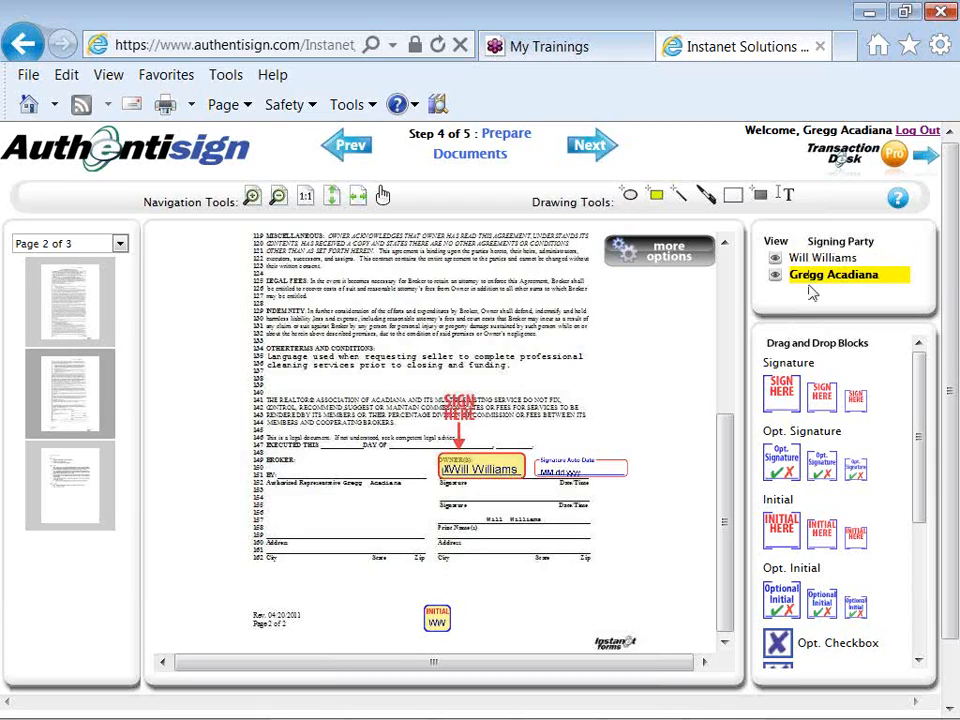
- Put the agent's Signature block on the Broker line and move its Date Block to DAY OF
mouse_move(823, 396)
mouse_down()
mouse_move(585, 428)
mouse_move(405, 405)
mouse_move(311, 411)
mouse_move(308, 399)
mouse_up()
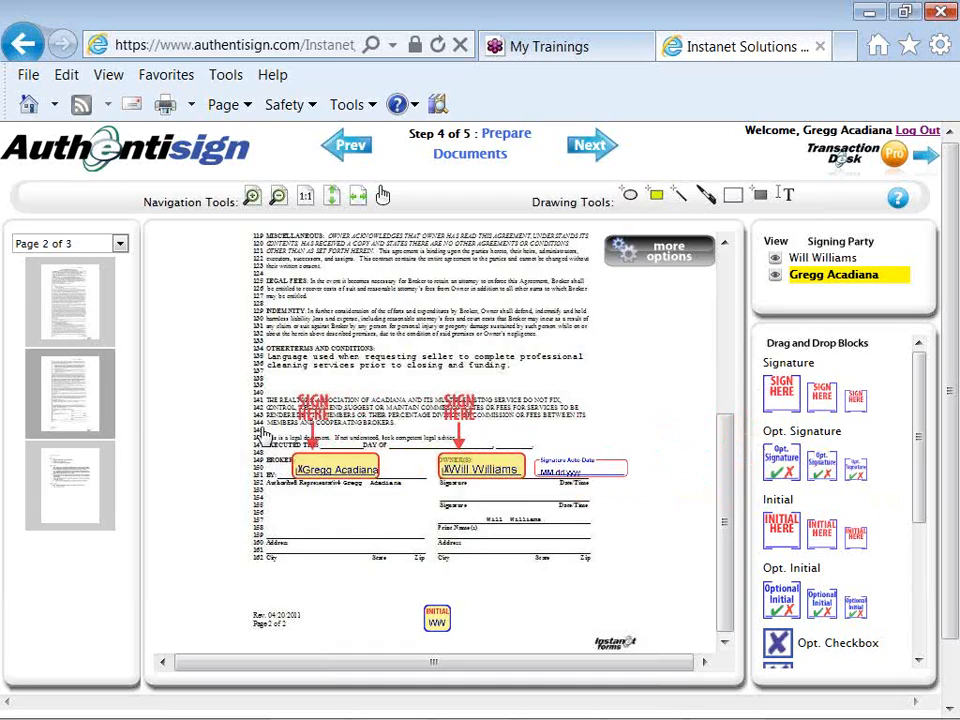
right_click(323, 467)
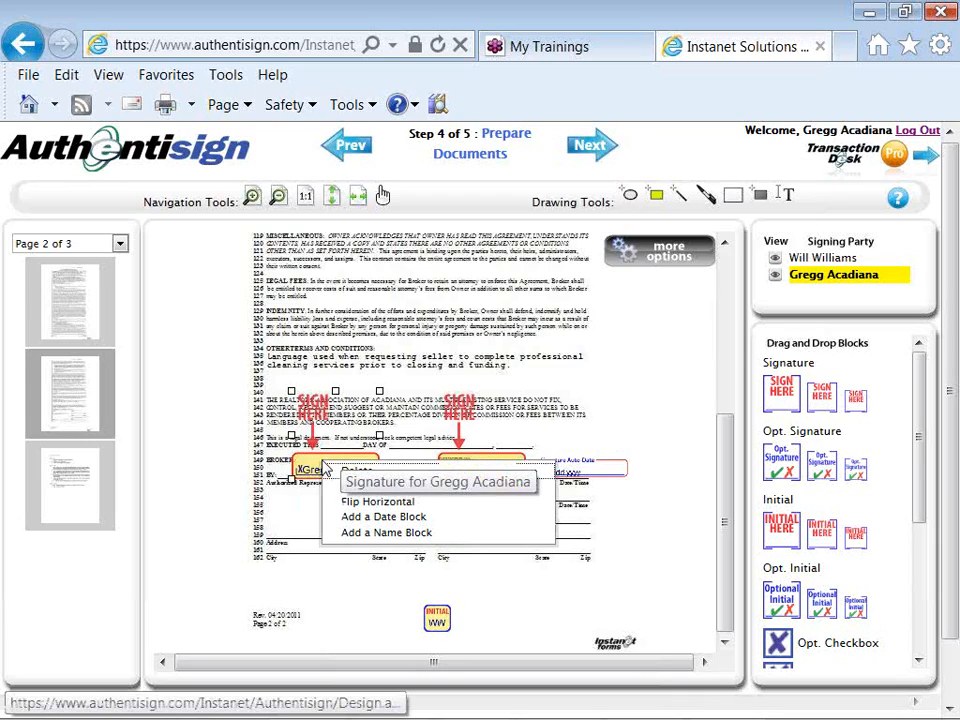
click(341, 517)
click(417, 457)
drag(419, 461, 419, 438)
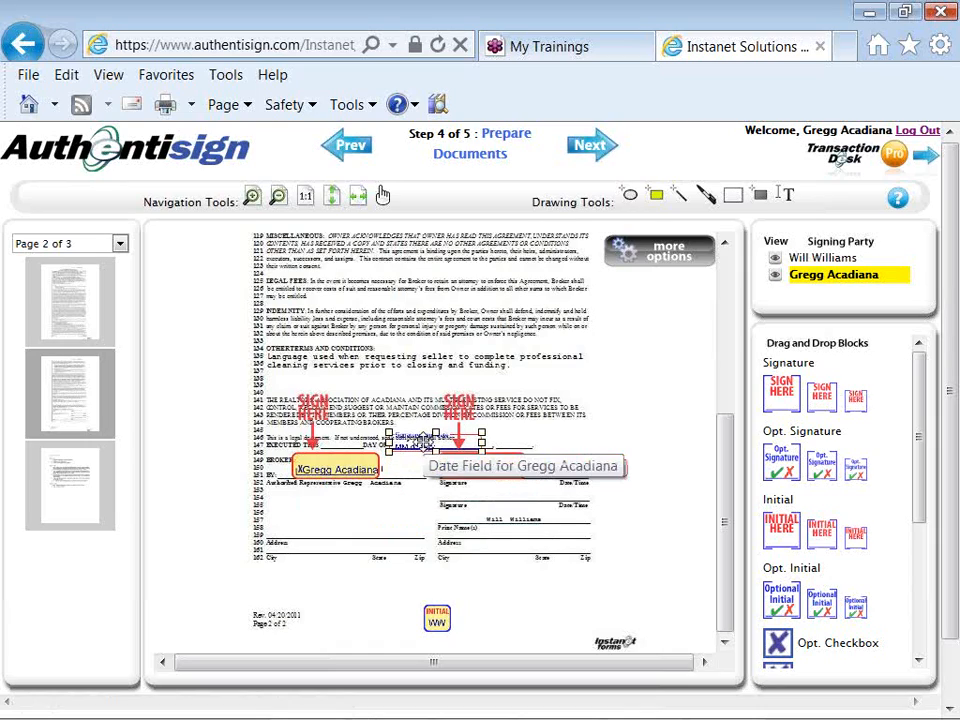
click(381, 593)
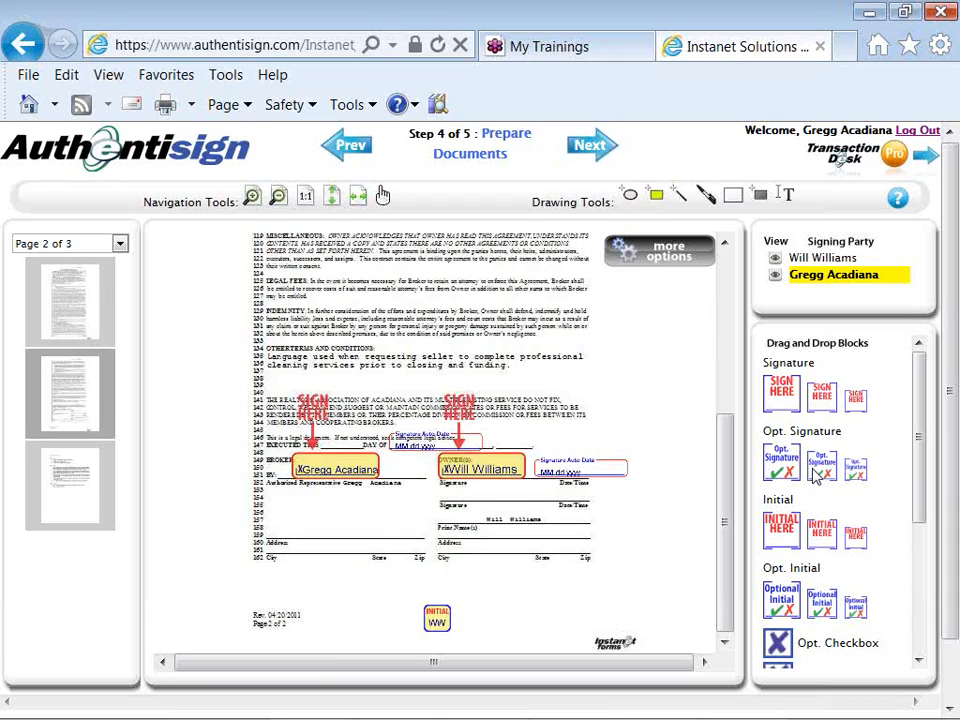
- Advance the LA signing to Step 5, Review and Send, and scroll through its details and participants
drag(917, 456, 921, 549)
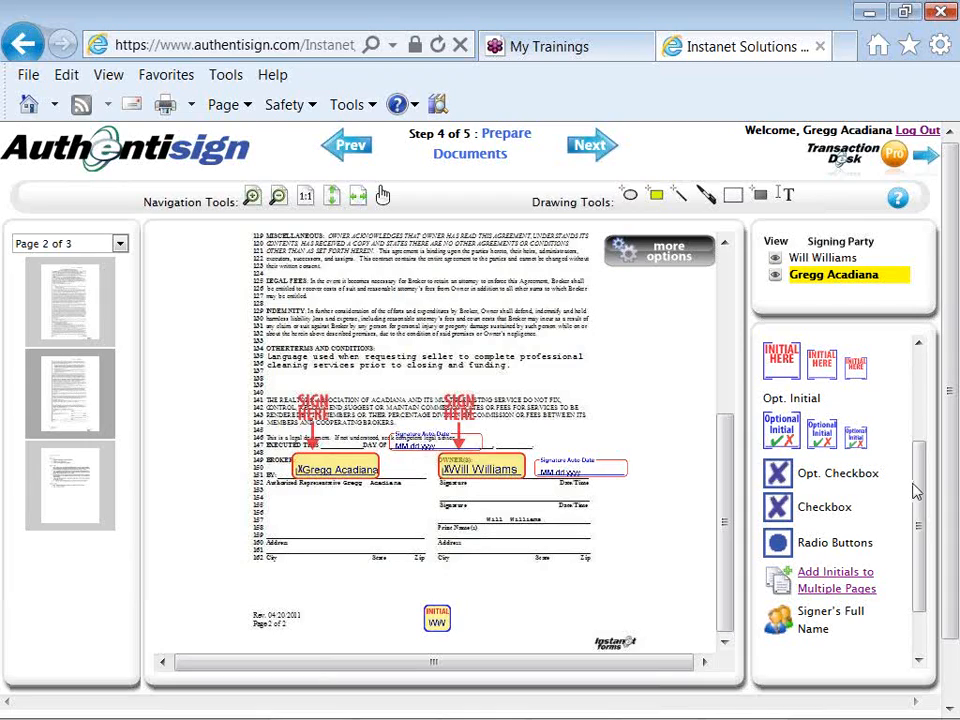
mouse_move(915, 485)
mouse_down()
mouse_move(915, 504)
mouse_move(923, 397)
mouse_up()
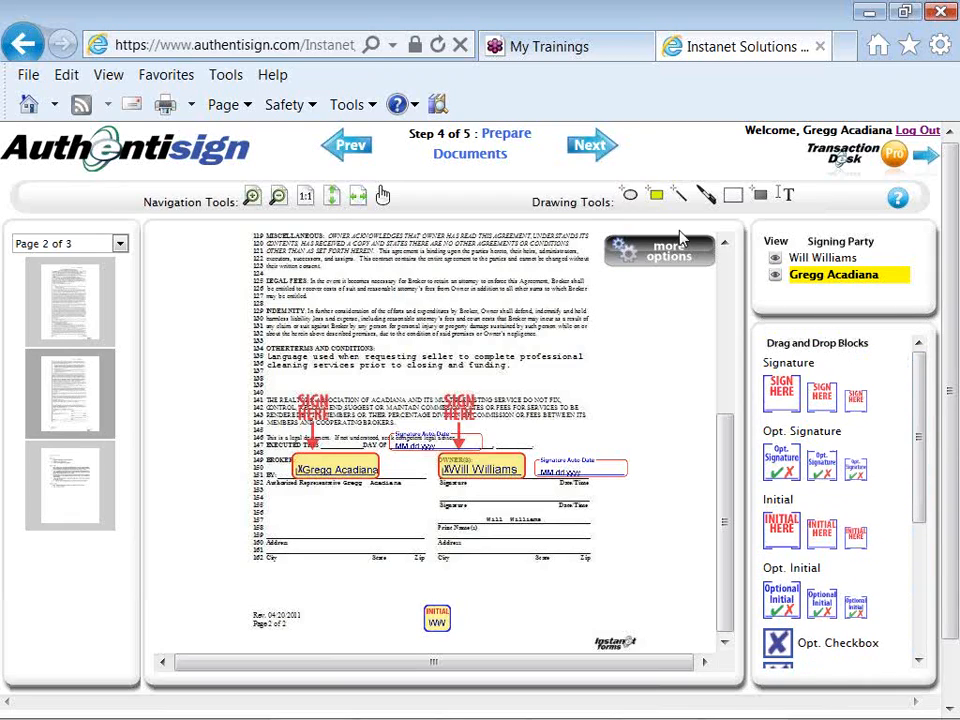
click(598, 148)
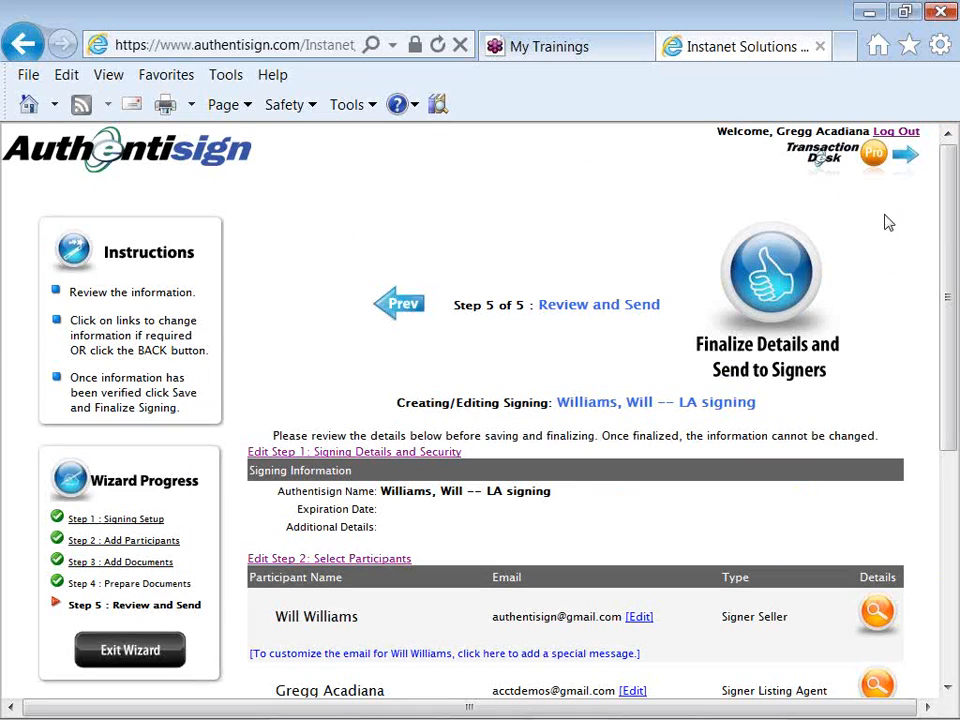
drag(949, 254, 951, 346)
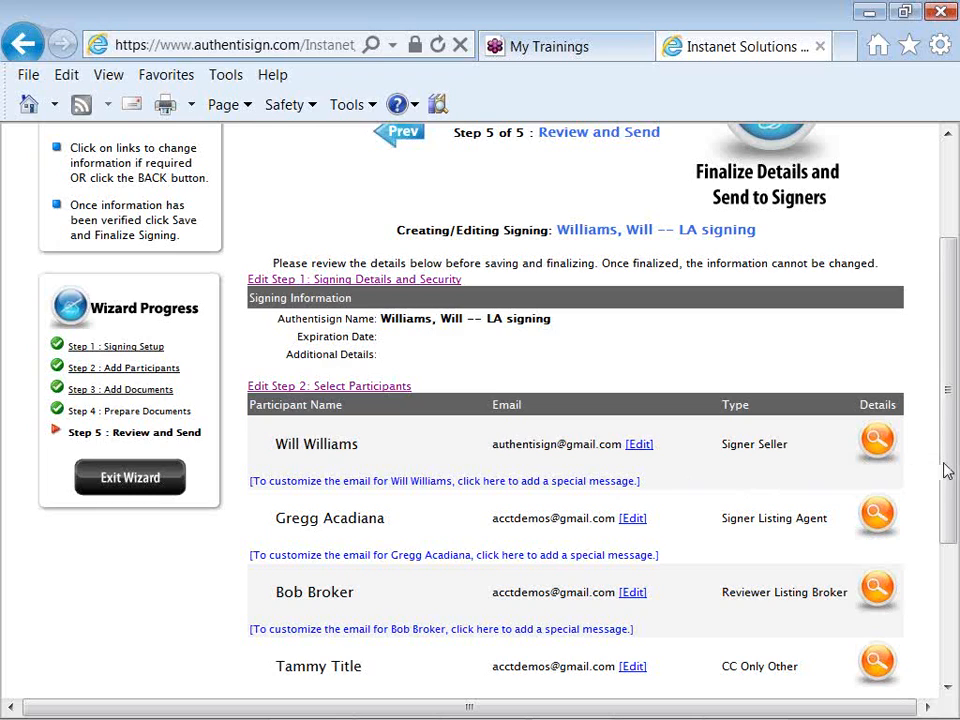
drag(946, 470, 904, 336)
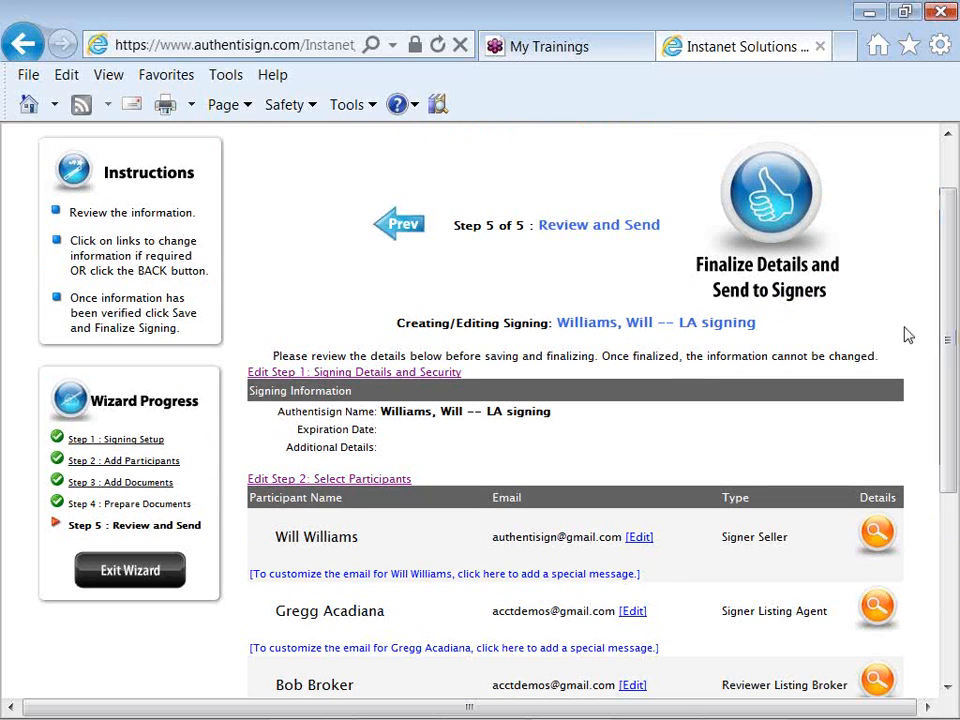
- Finalize the LA signing details and send it to the signers
click(775, 206)
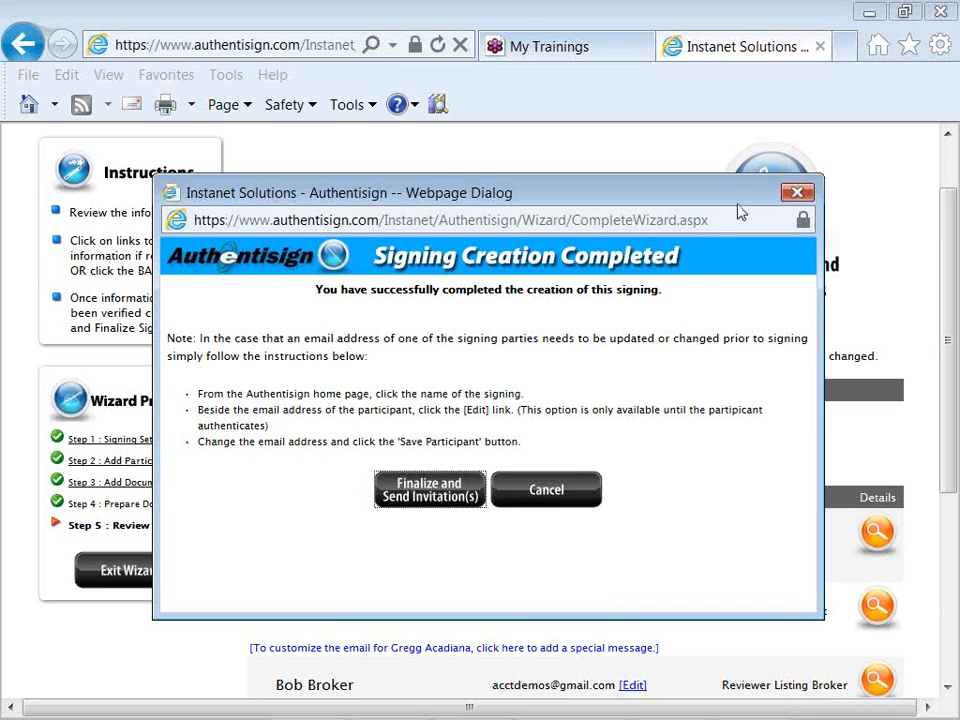
click(409, 490)
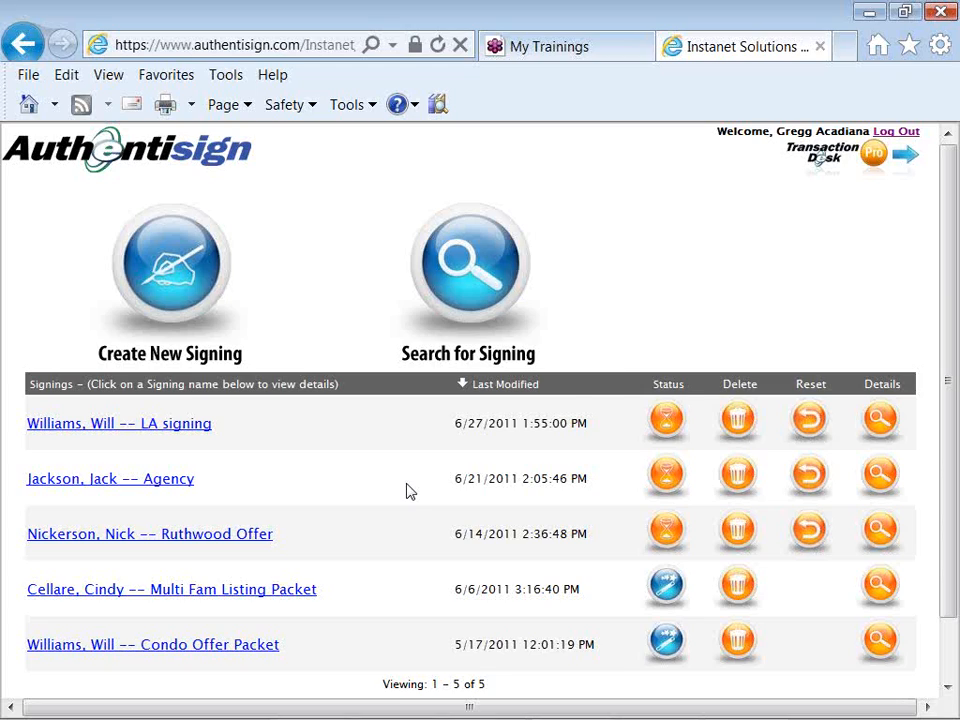
- Switch from Authentisign to the email window to check the invitation
key(alt+Tab)
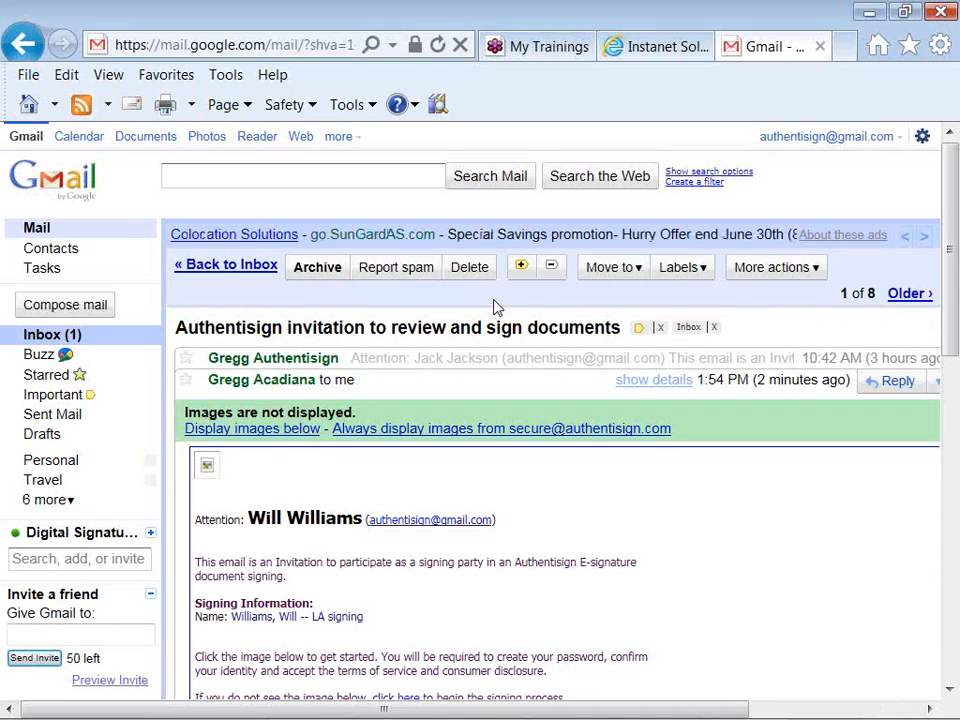
- Display the invitation email's images and follow its Click here to Sign link
click(307, 432)
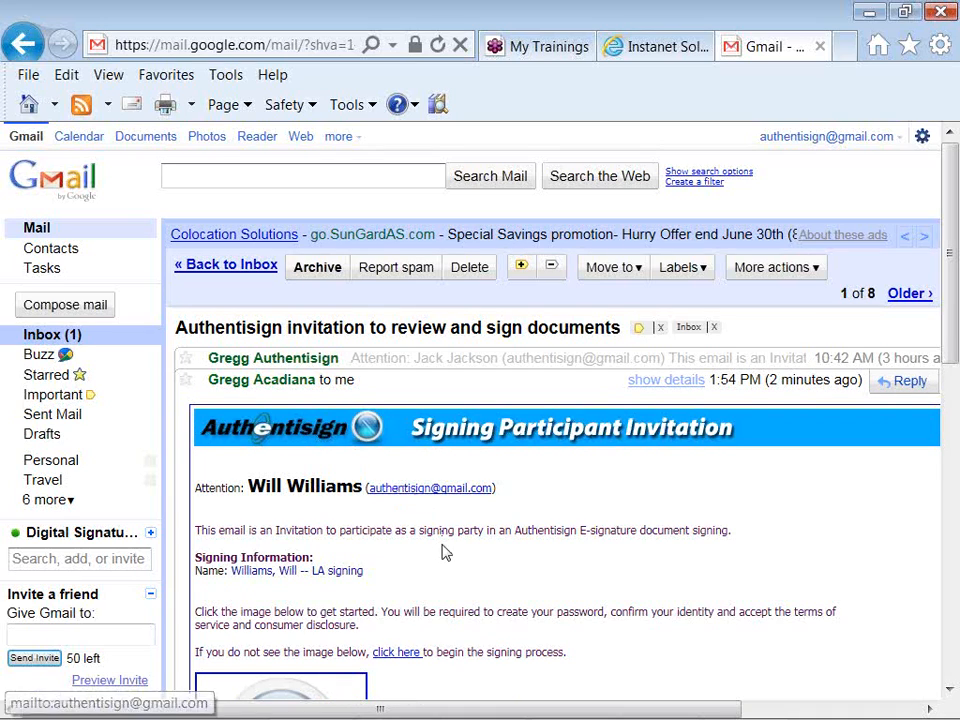
scroll(446, 553, down, 3)
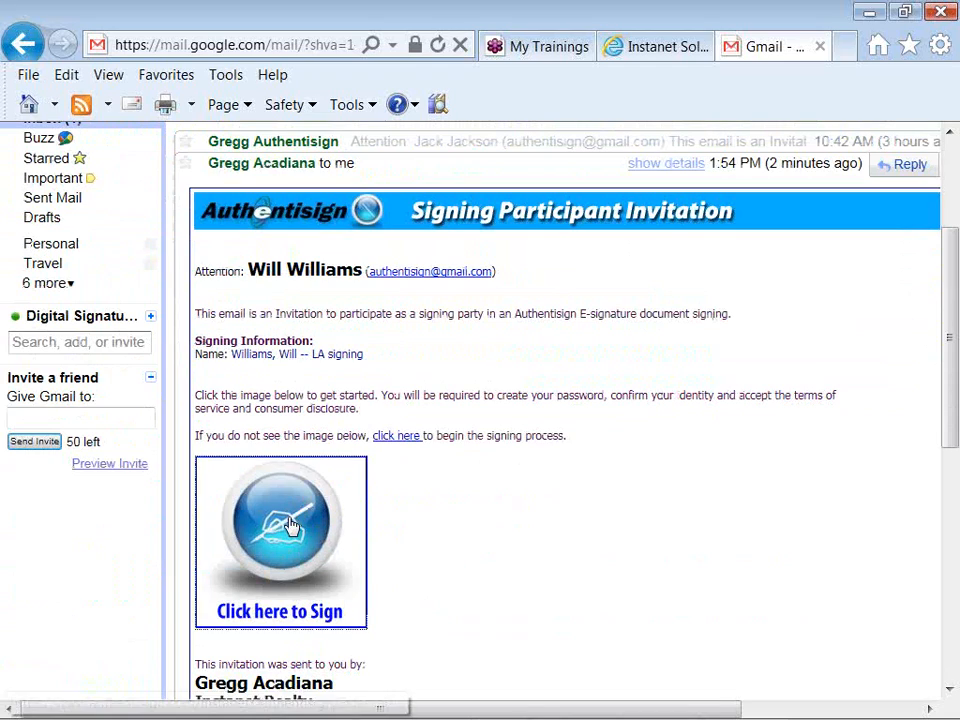
click(288, 524)
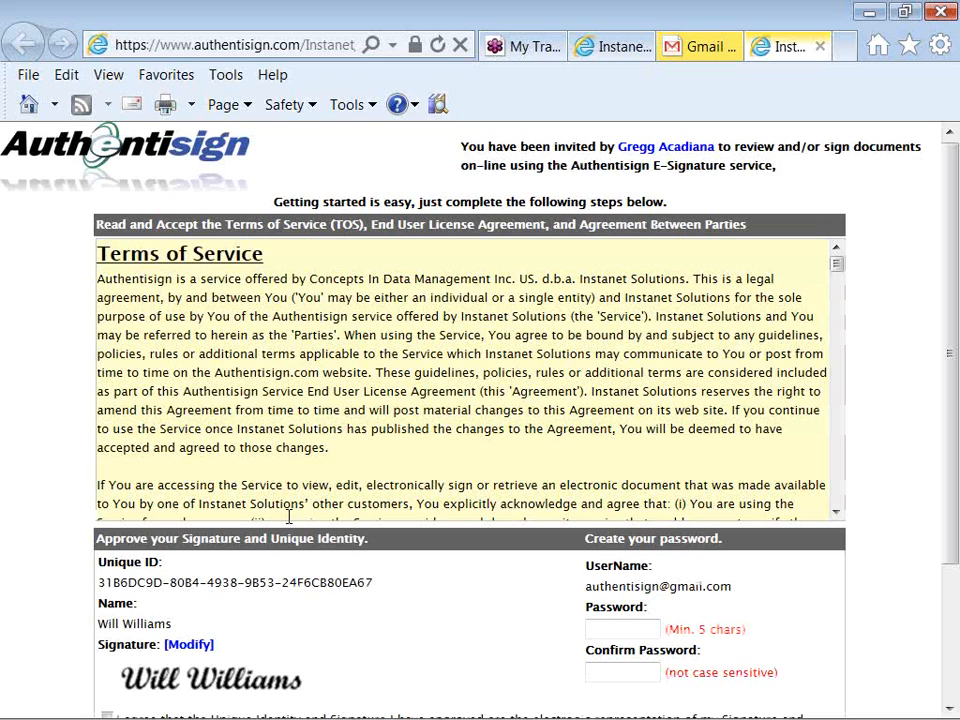
- Enter and confirm a new account password, then agree to the signature and identity terms
scroll(288, 517, down, 2)
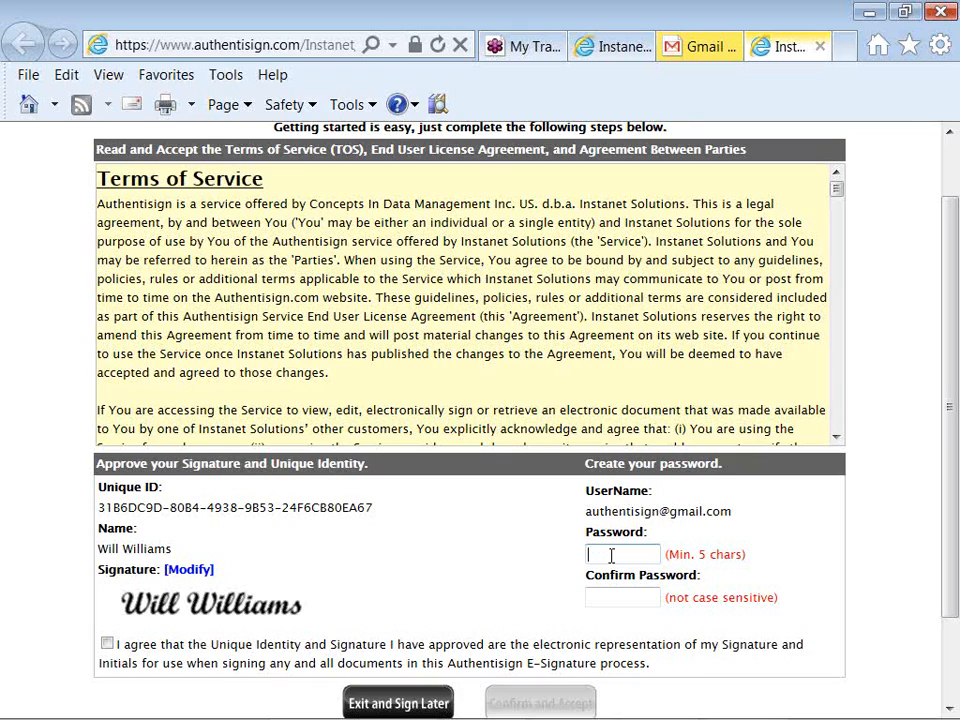
click(611, 555)
text(•••••)
click(616, 596)
text(••••)
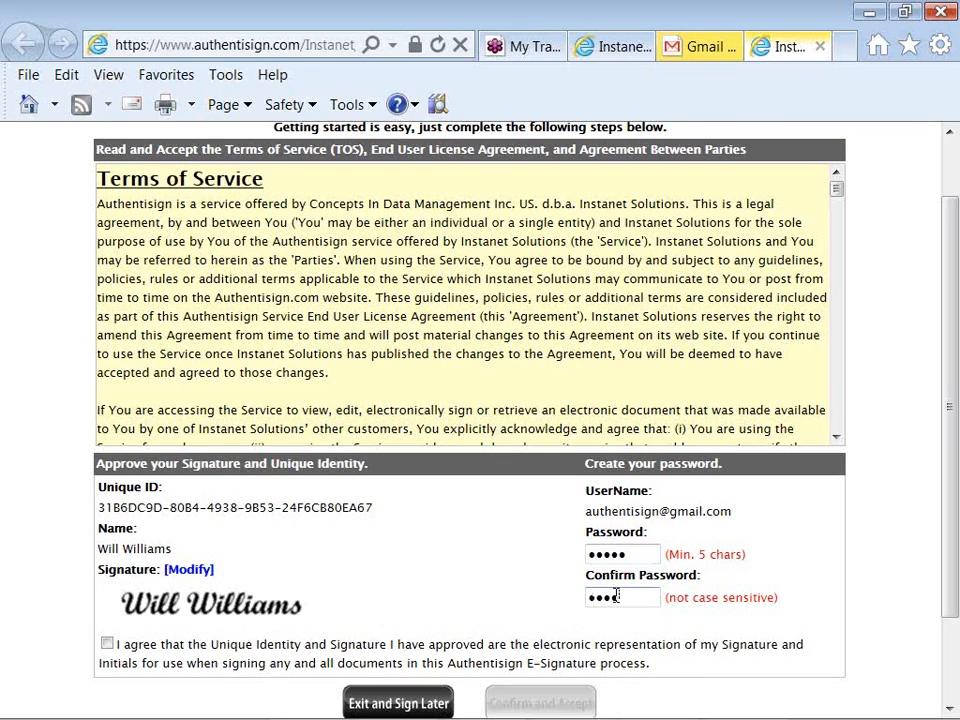
text(•)
click(108, 644)
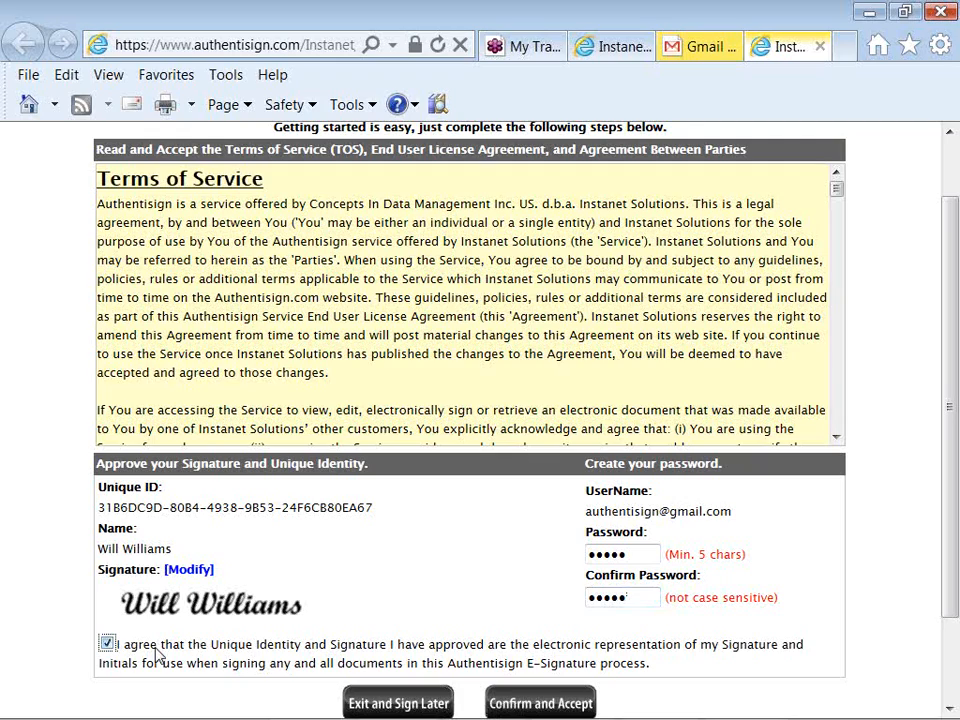
- Switch the seller's signature to the second script style, then confirm and accept the terms
click(189, 572)
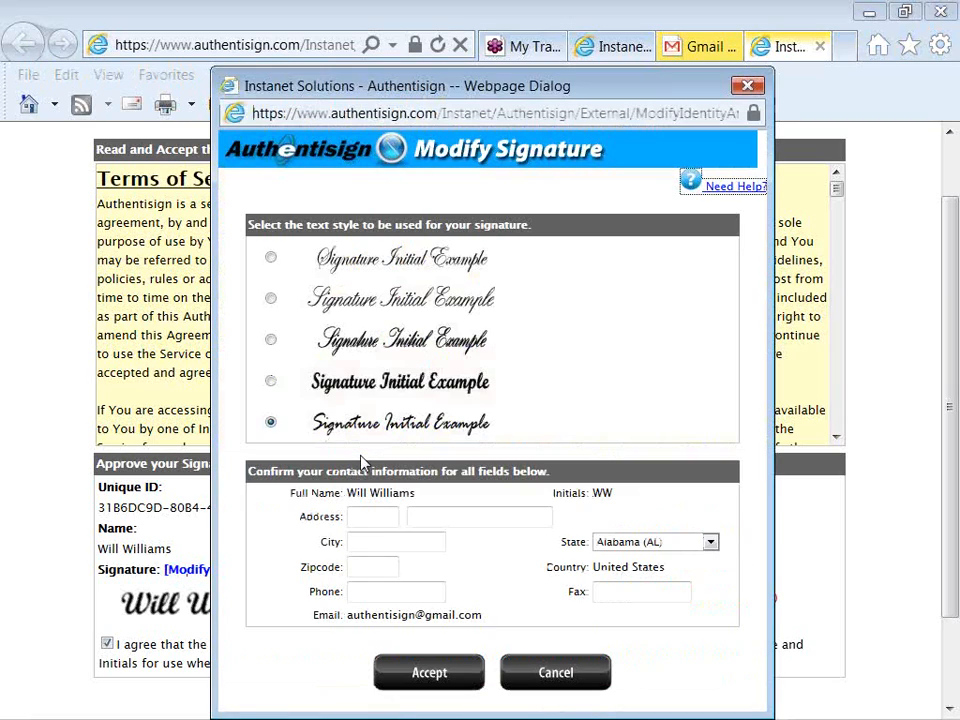
click(274, 302)
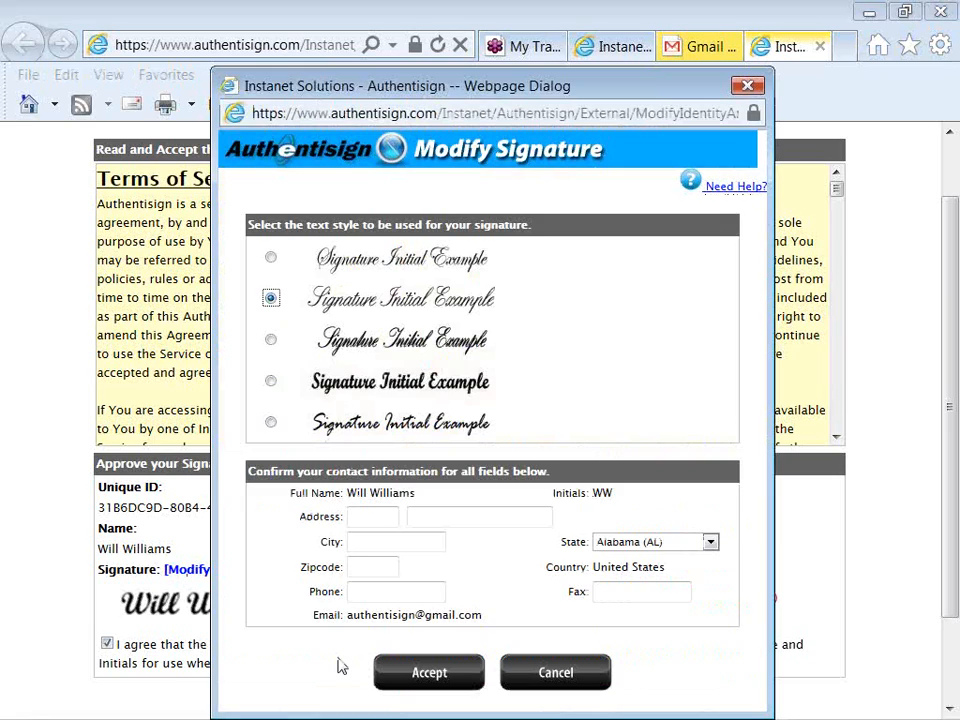
click(422, 685)
click(418, 681)
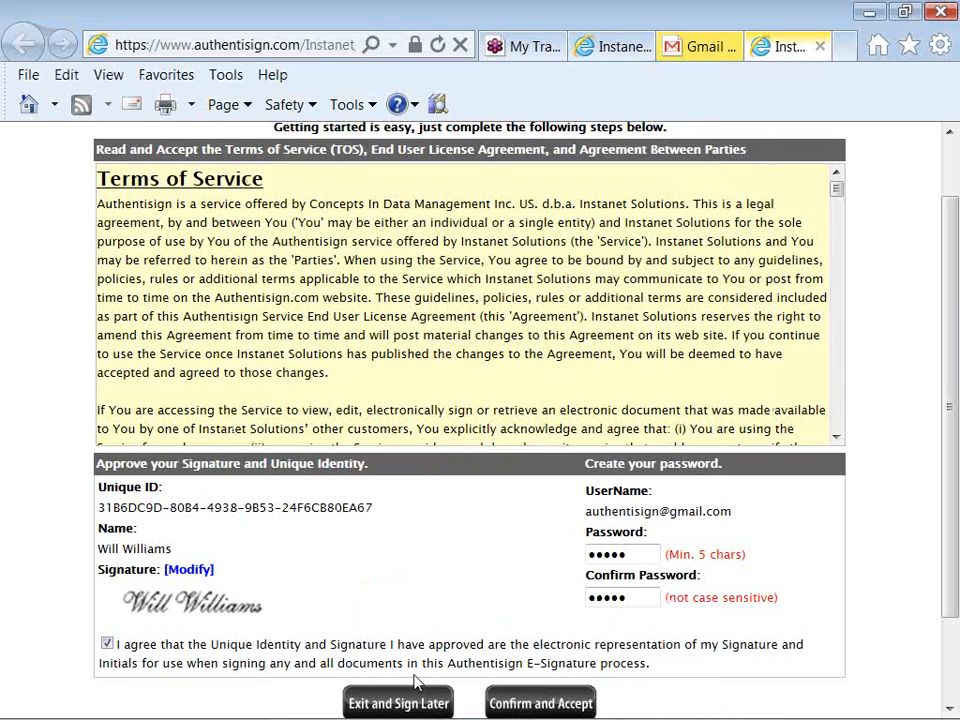
scroll(418, 681, down, 2)
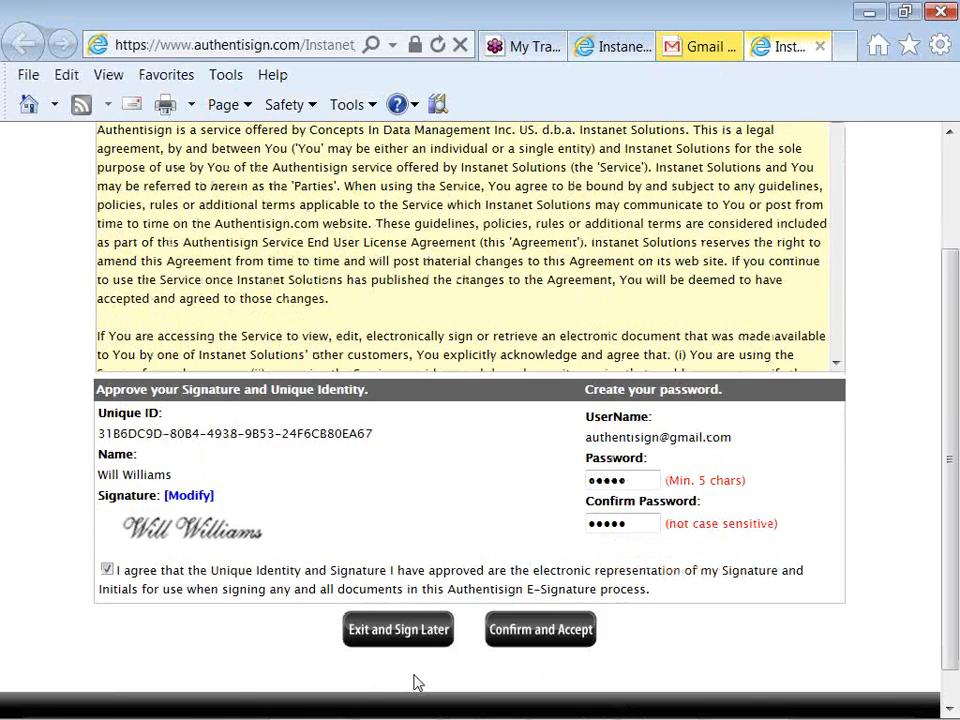
click(535, 632)
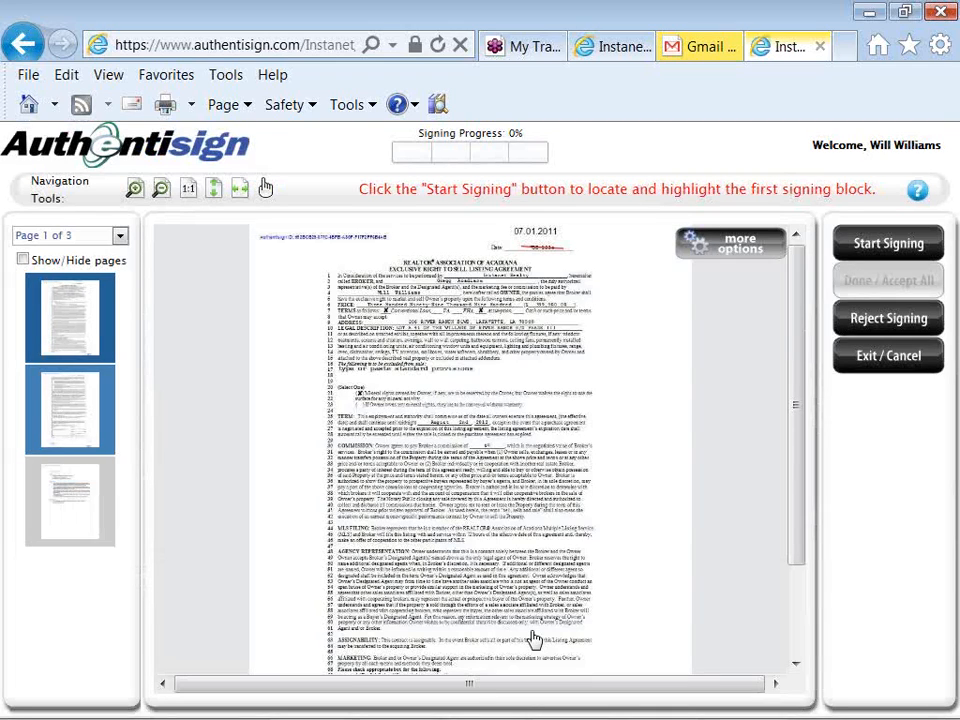
- Zoom the listing agreement to Fit Width in the document viewer
click(240, 188)
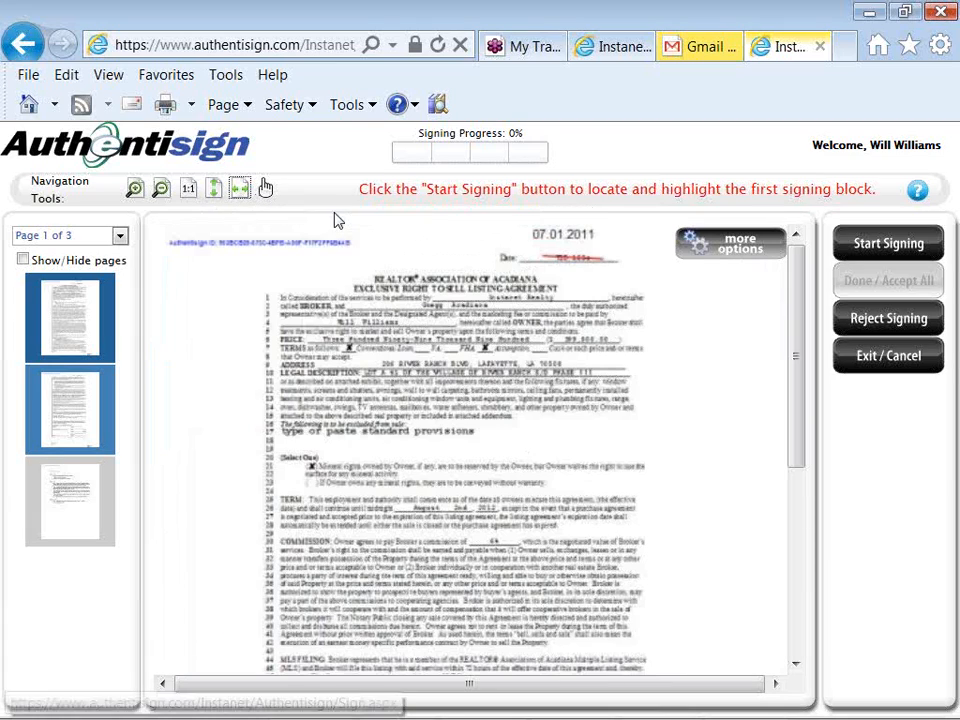
mouse_move(694, 257)
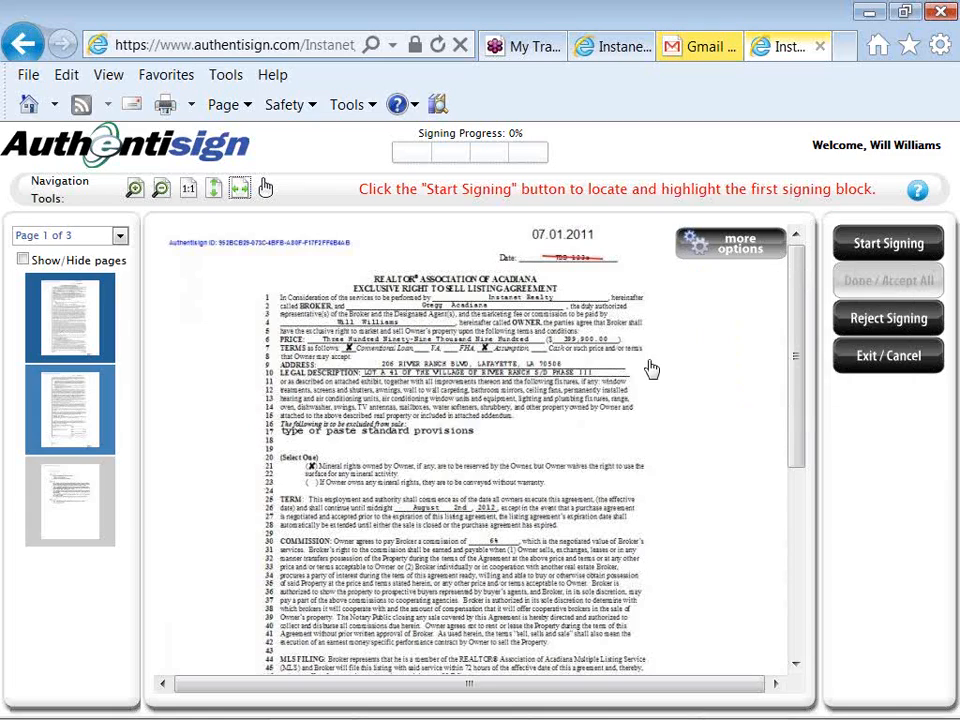
- Start signing and apply the first initials, the owner's signature, and page 2's bottom initials
click(855, 247)
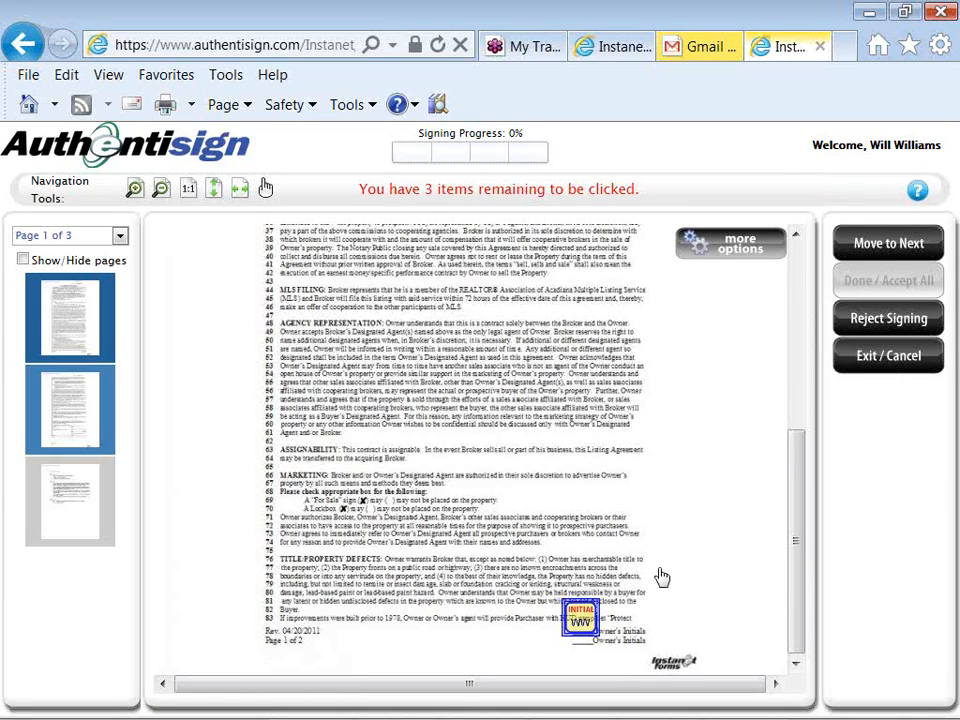
click(591, 619)
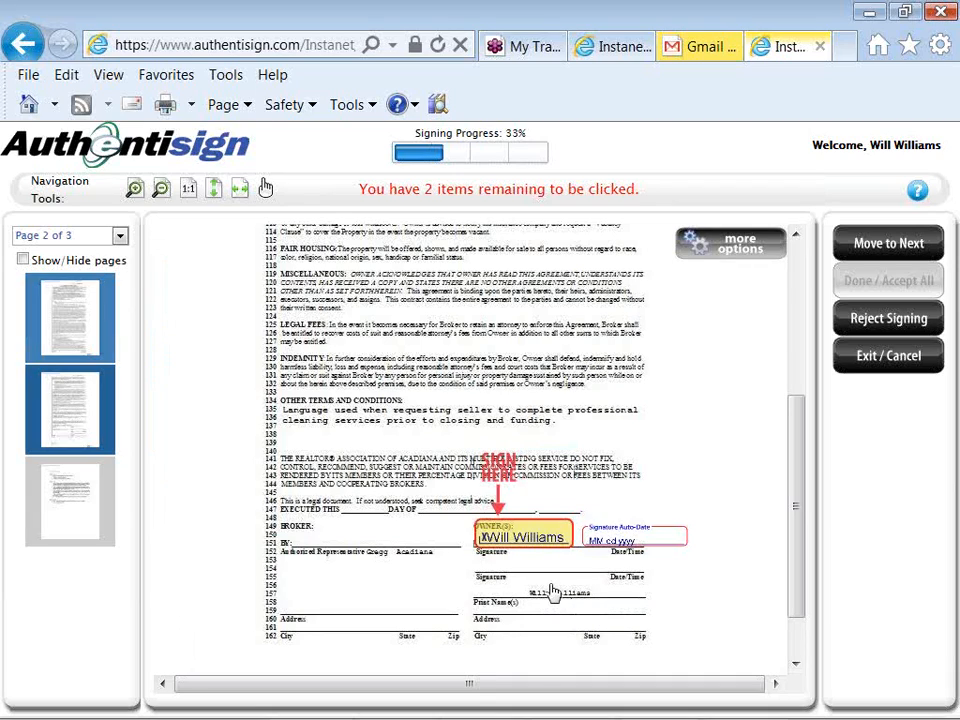
click(535, 538)
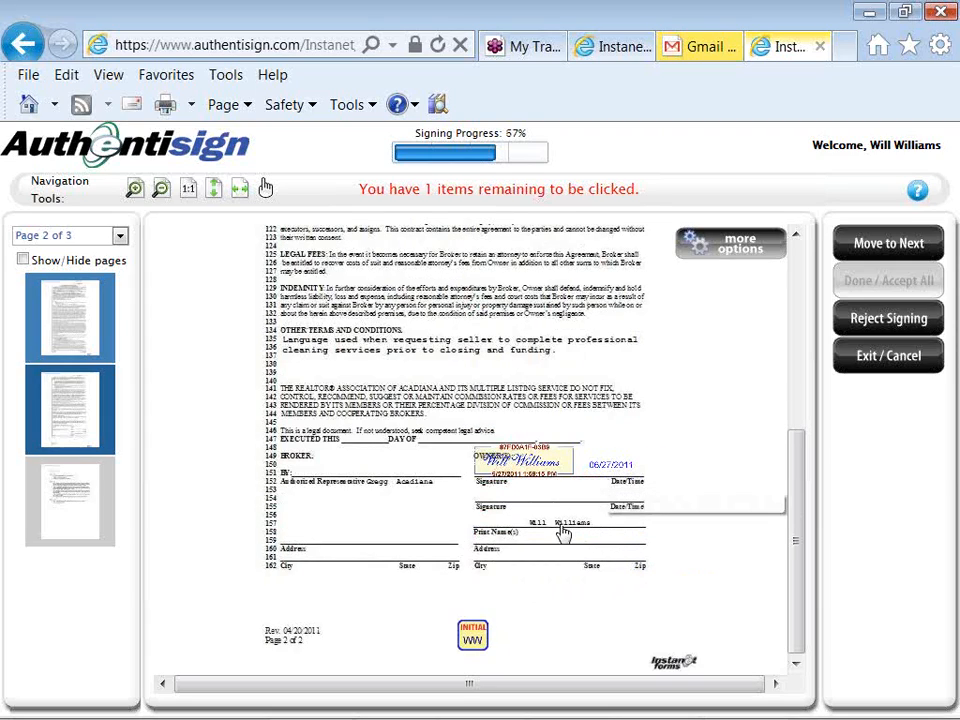
click(476, 641)
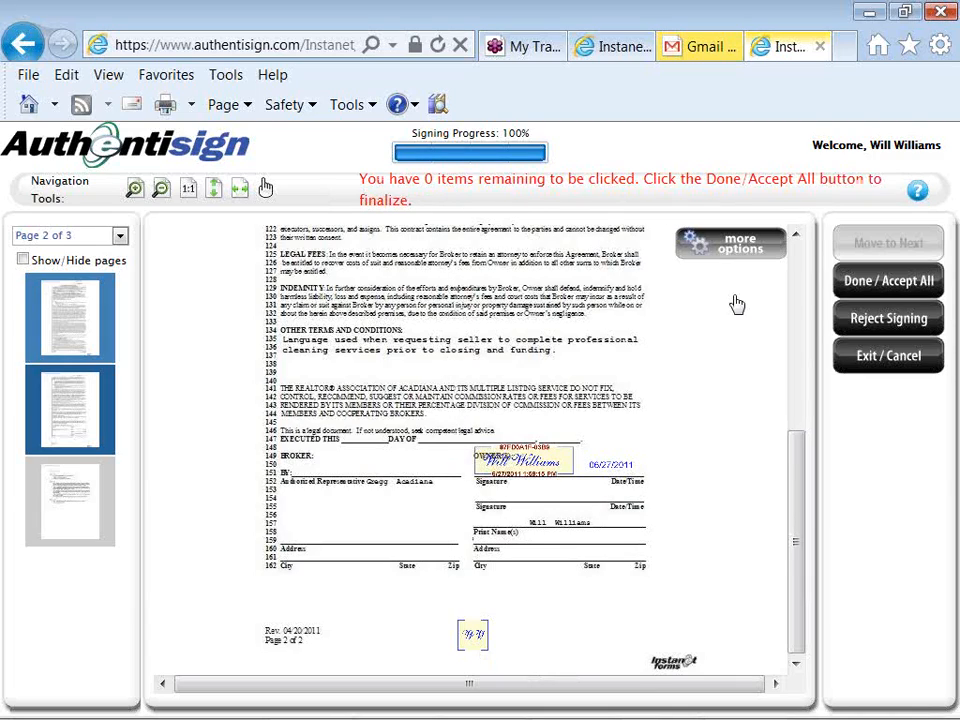
- Accept all signed items and complete the seller's signing of the agreement
click(849, 283)
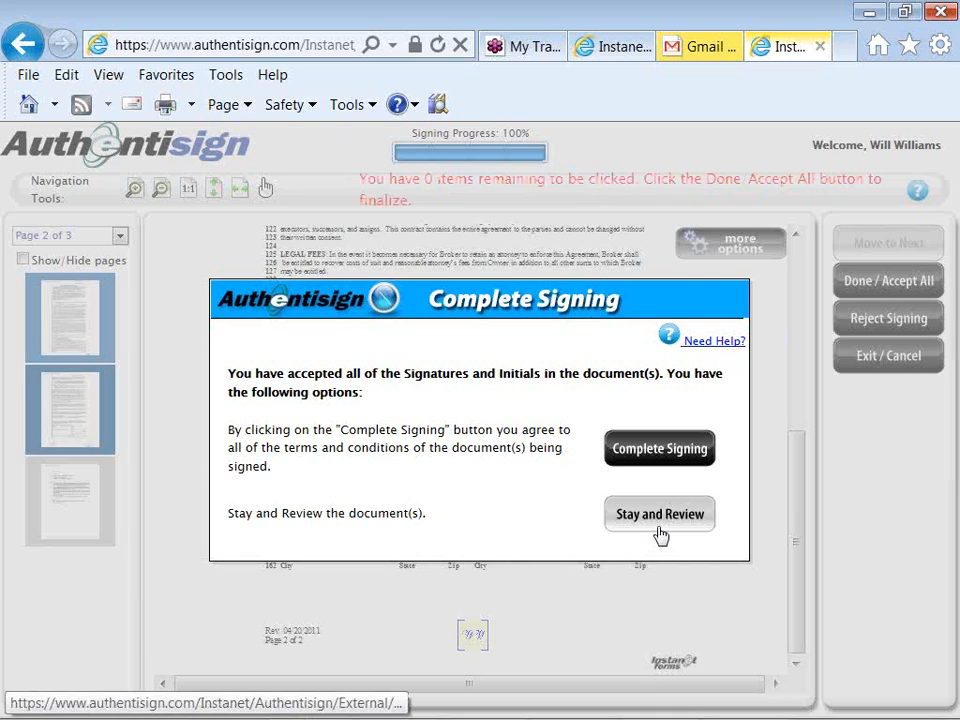
click(655, 451)
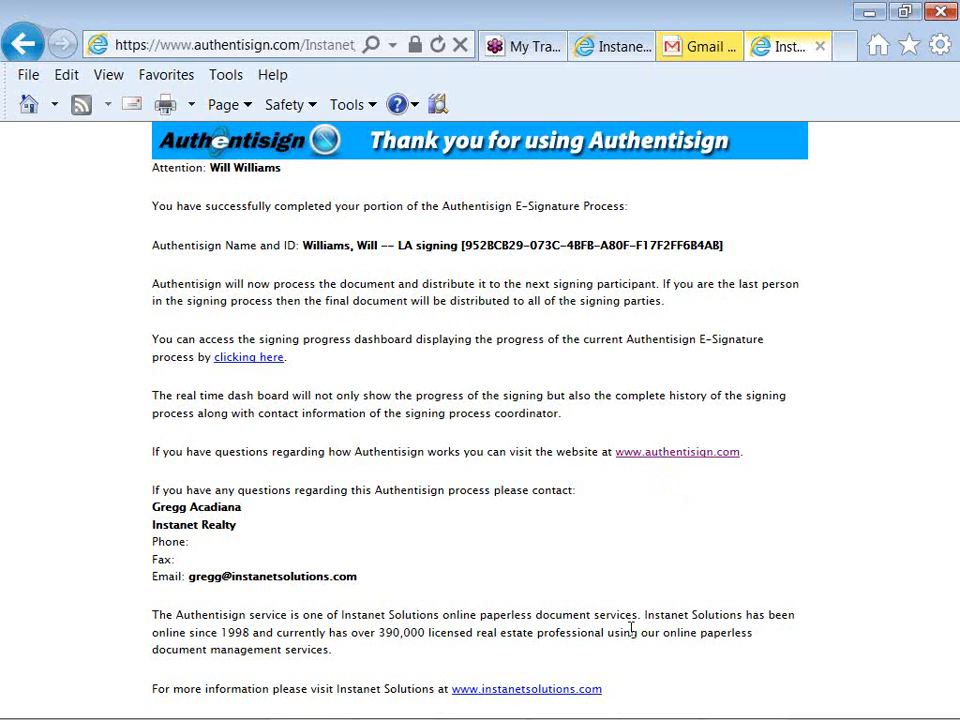
- Bring up the Notepad webinar notes, scroll to the resource links, and highlight the webinar e-mail line
key(alt+Tab)
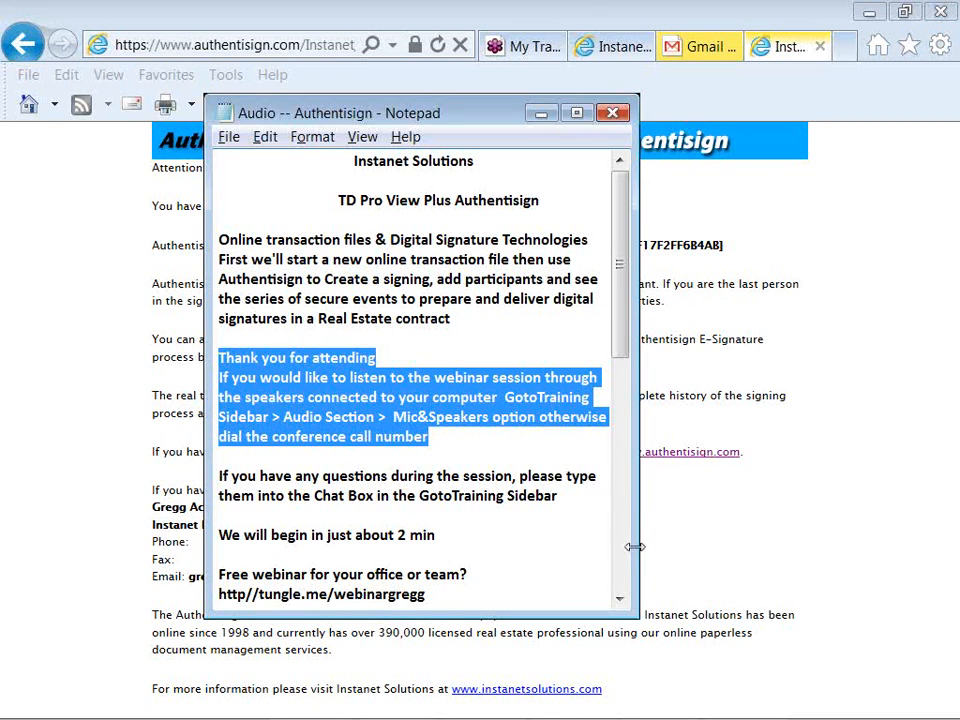
drag(621, 335, 619, 518)
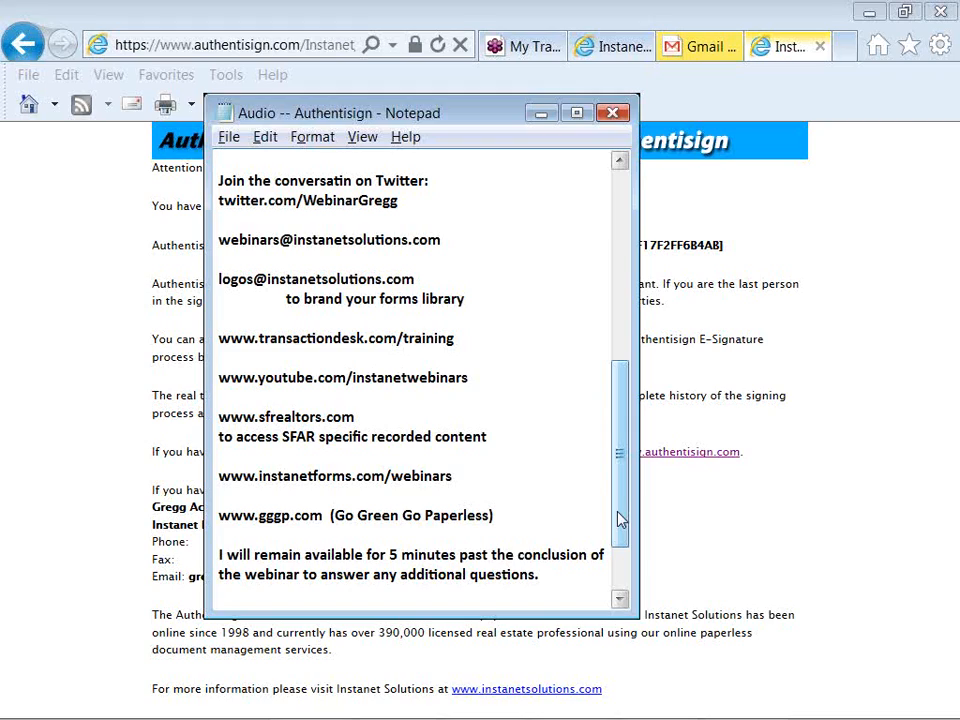
drag(441, 240, 217, 240)
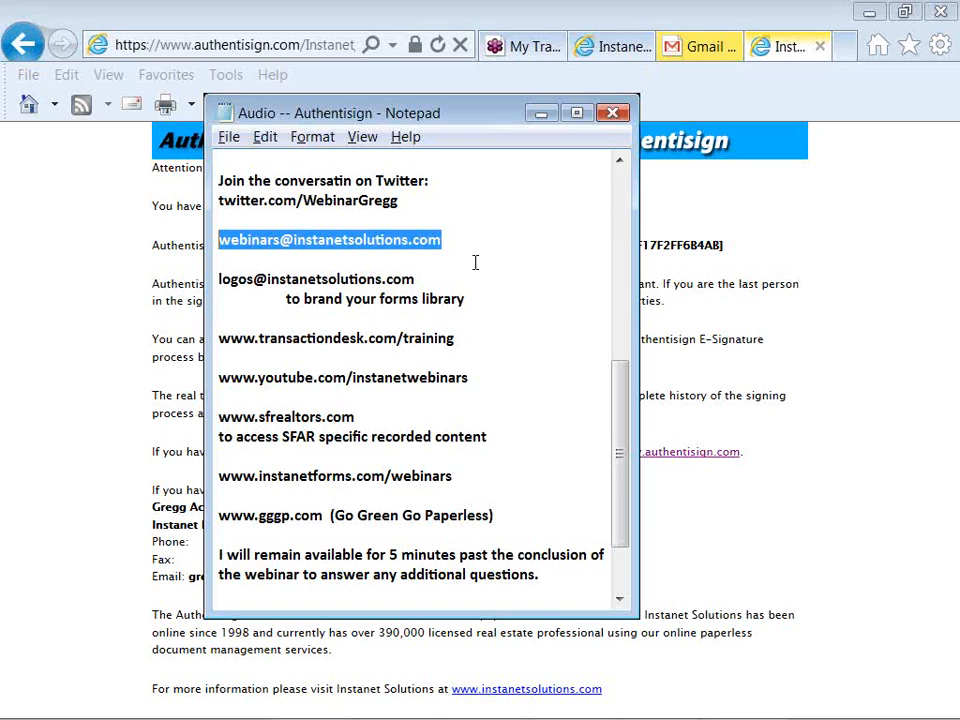
click(457, 337)
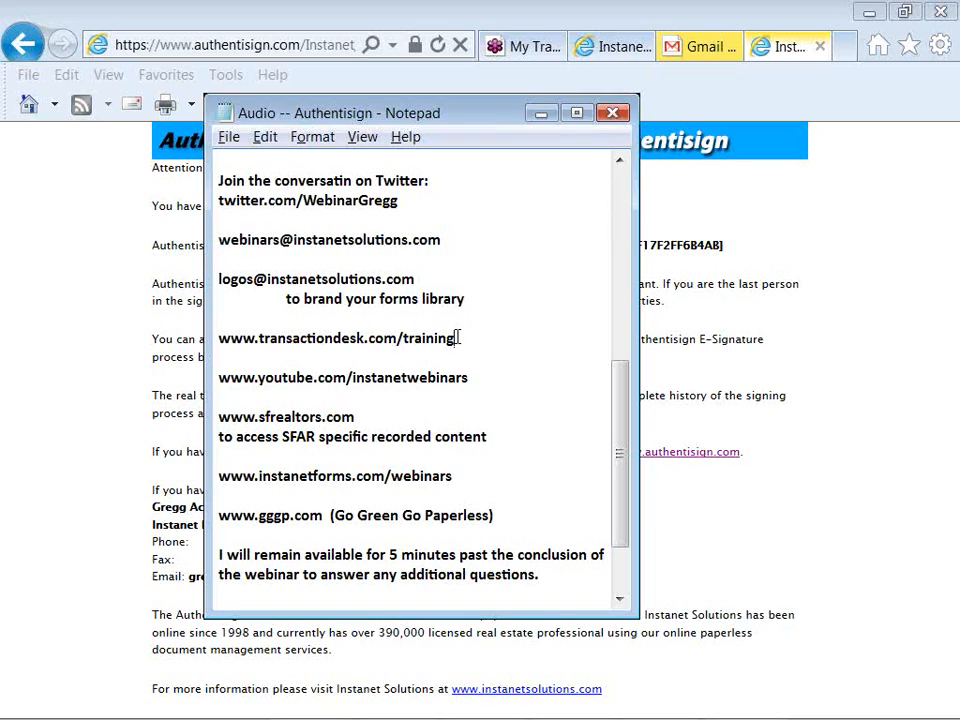
drag(456, 339, 219, 340)
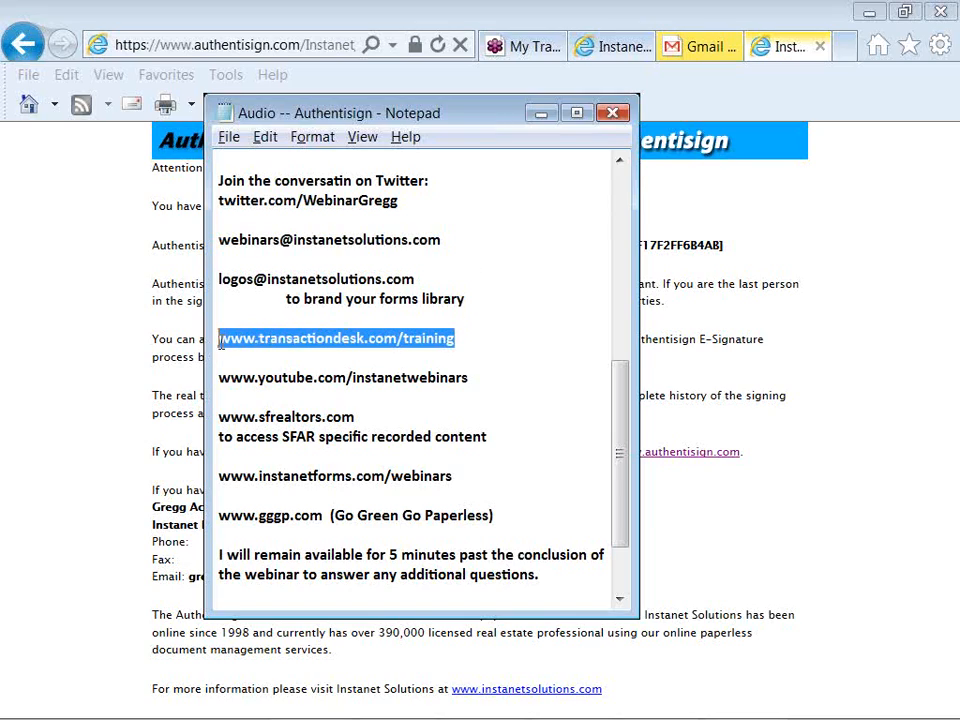
click(472, 379)
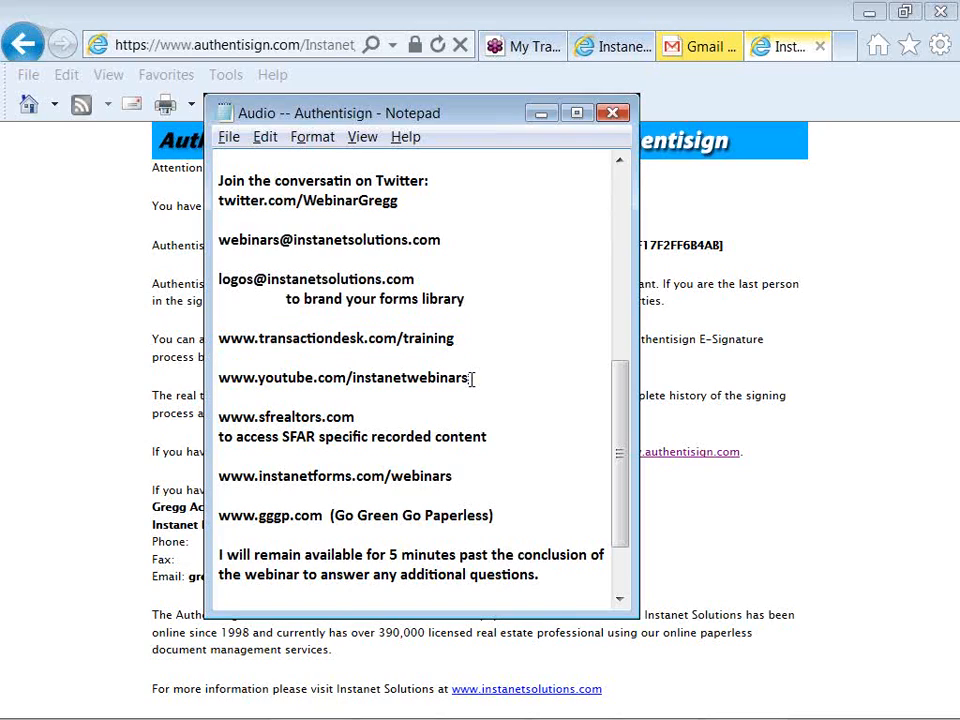
drag(472, 379, 221, 379)
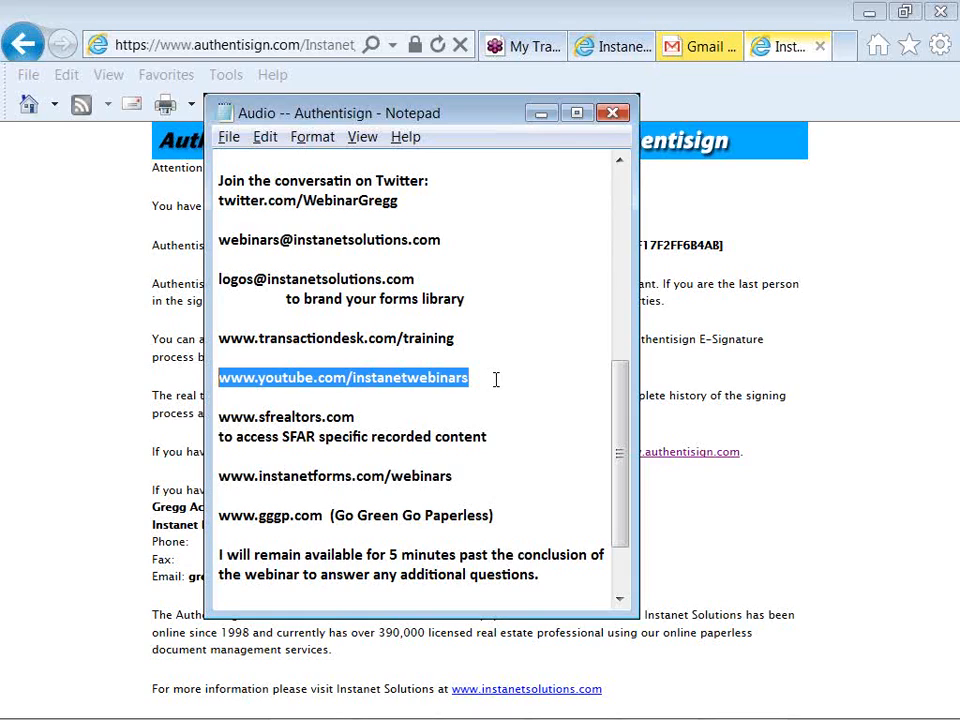
drag(620, 396, 621, 378)
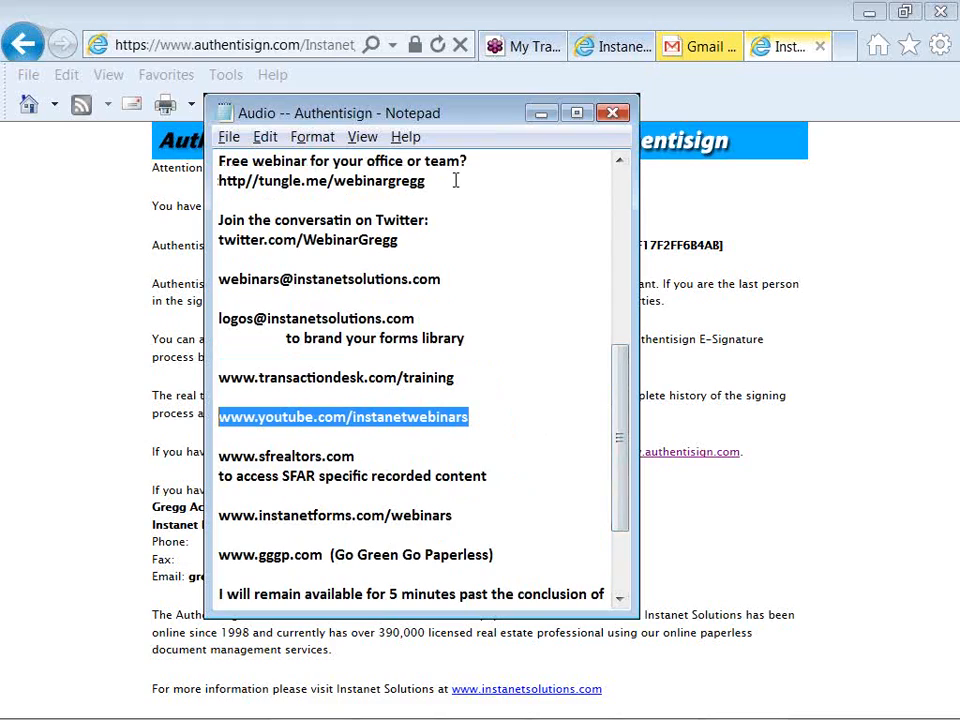
drag(431, 180, 218, 181)
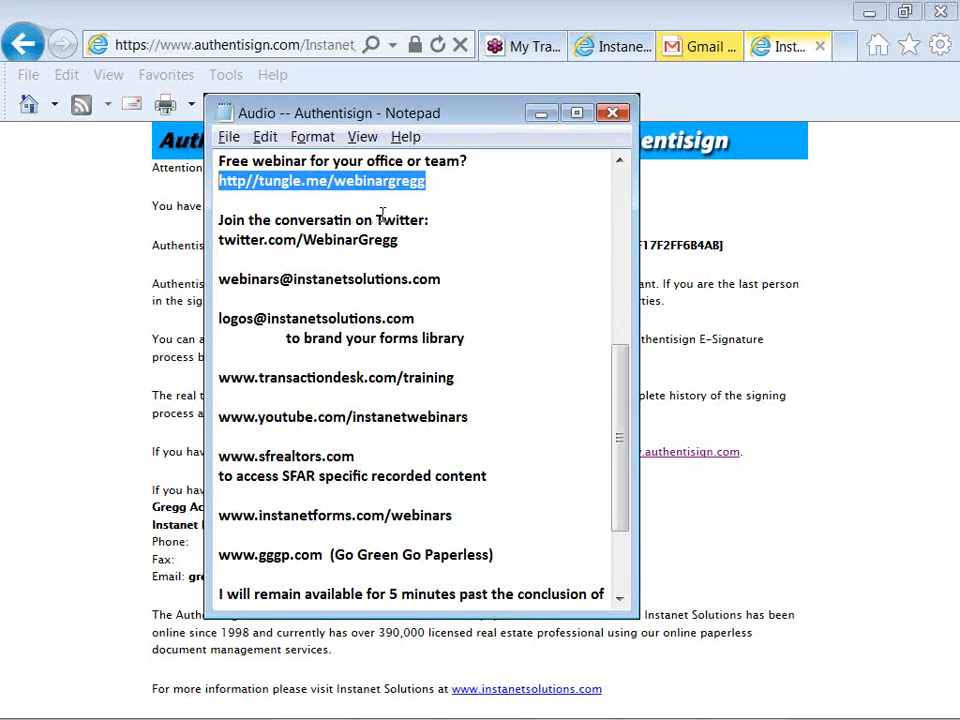